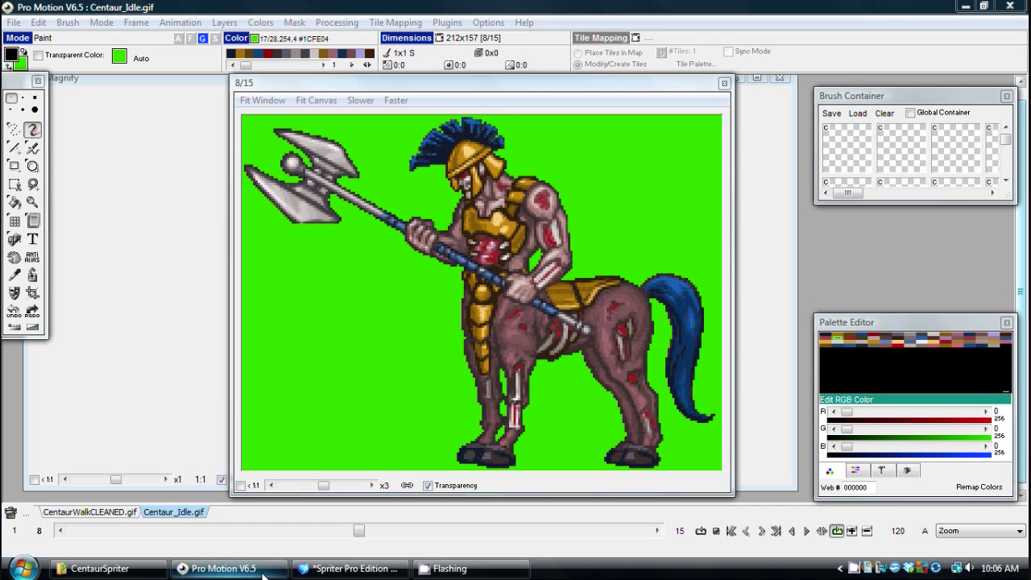
- Play Centaur.scml's Idle animation with Show Bones on, stop it, then return to Pro Motion
{"action": "left_click", "coordinate": [350, 572]}
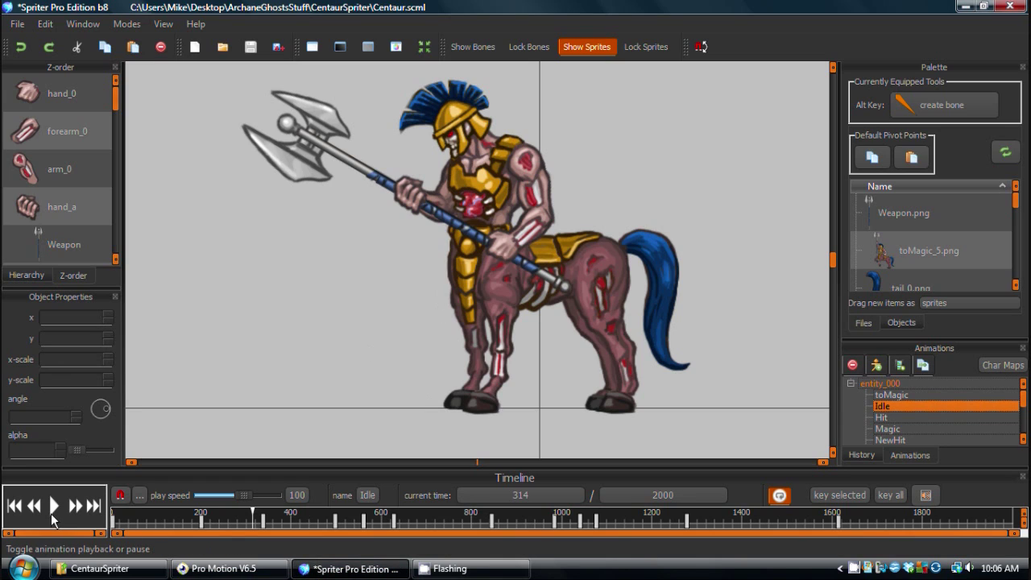
{"action": "left_click", "coordinate": [52, 509]}
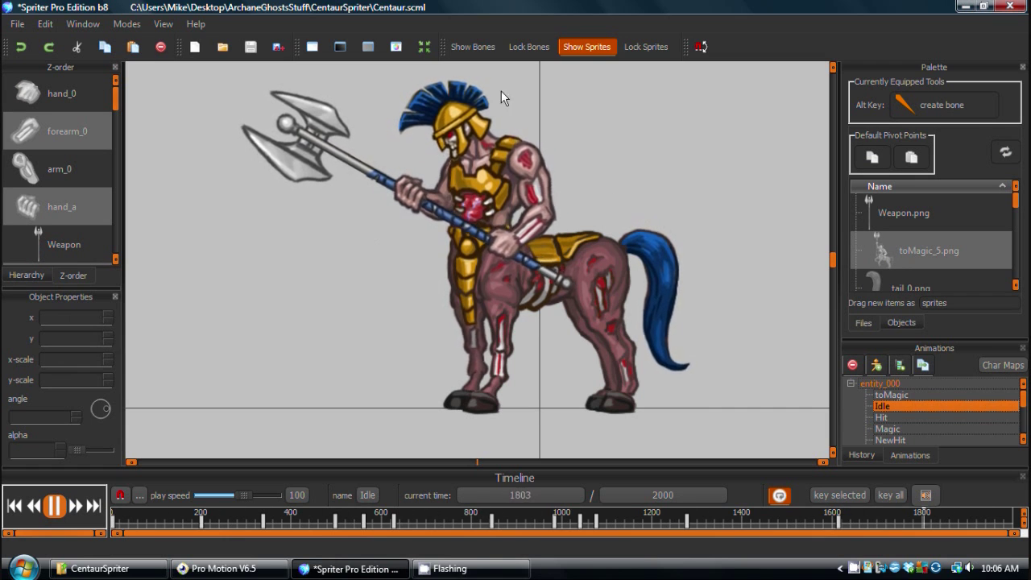
{"action": "left_click", "coordinate": [473, 47]}
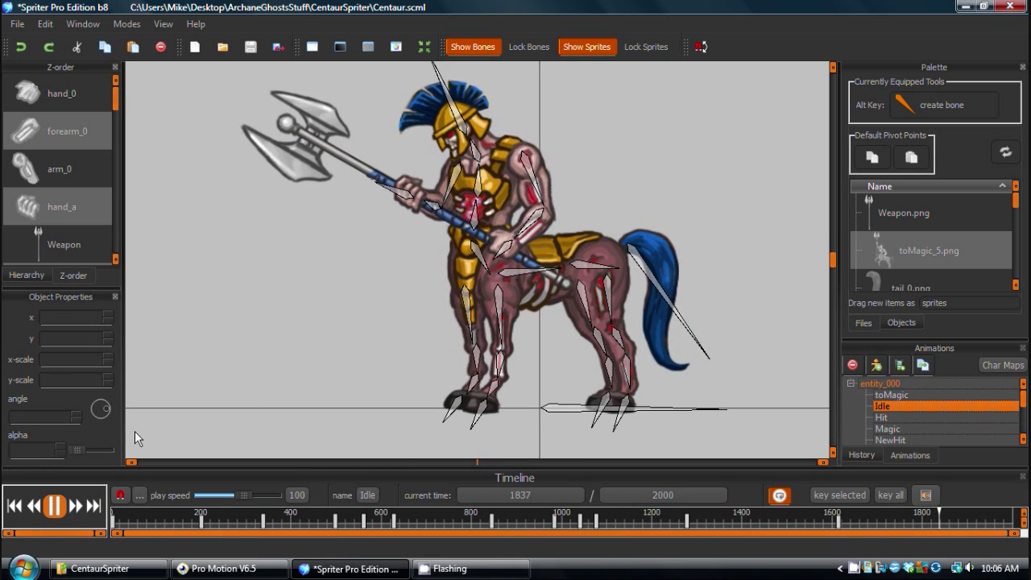
{"action": "key", "text": "space"}
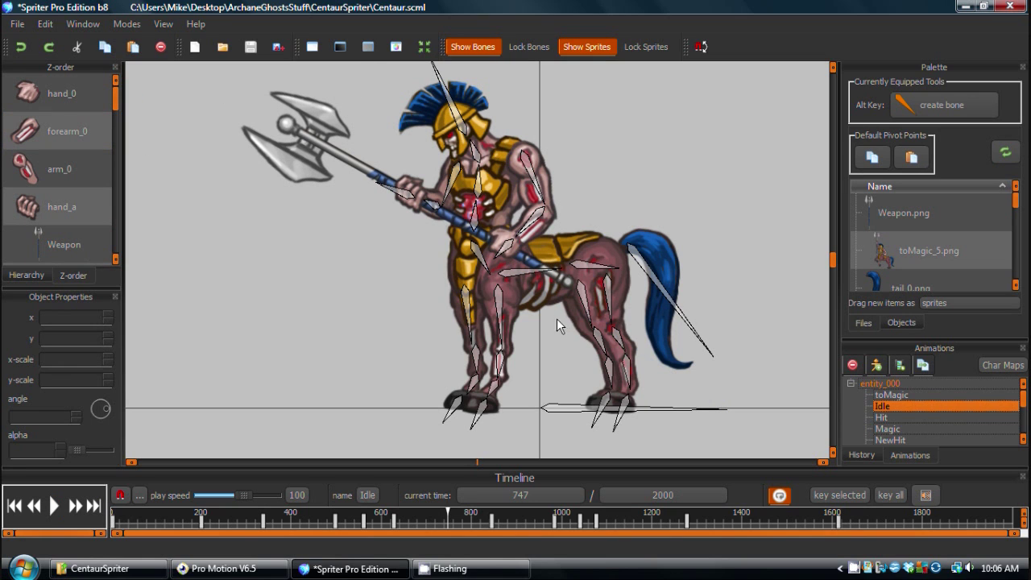
{"action": "left_click", "coordinate": [228, 574]}
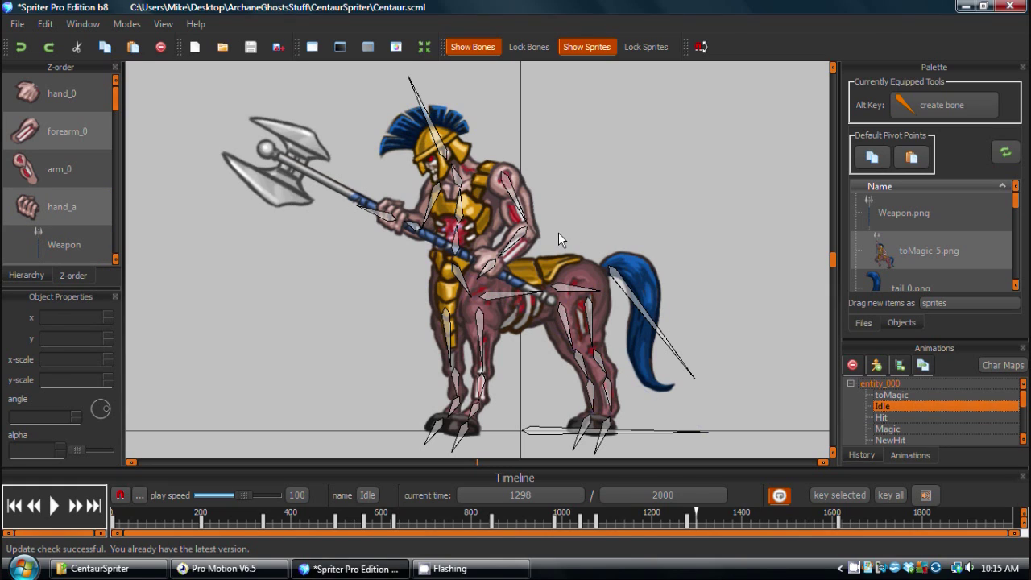
- Play the rigged centaur animation in Spriter, then bring Pro Motion's Centaur_Idle.gif back forward
{"action": "left_click", "coordinate": [57, 504]}
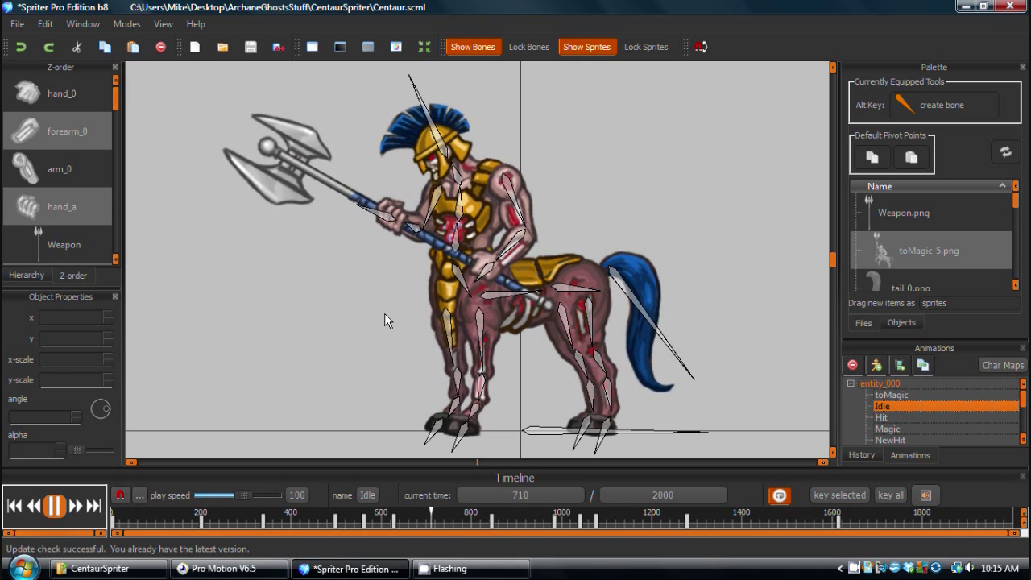
{"action": "left_click", "coordinate": [216, 568]}
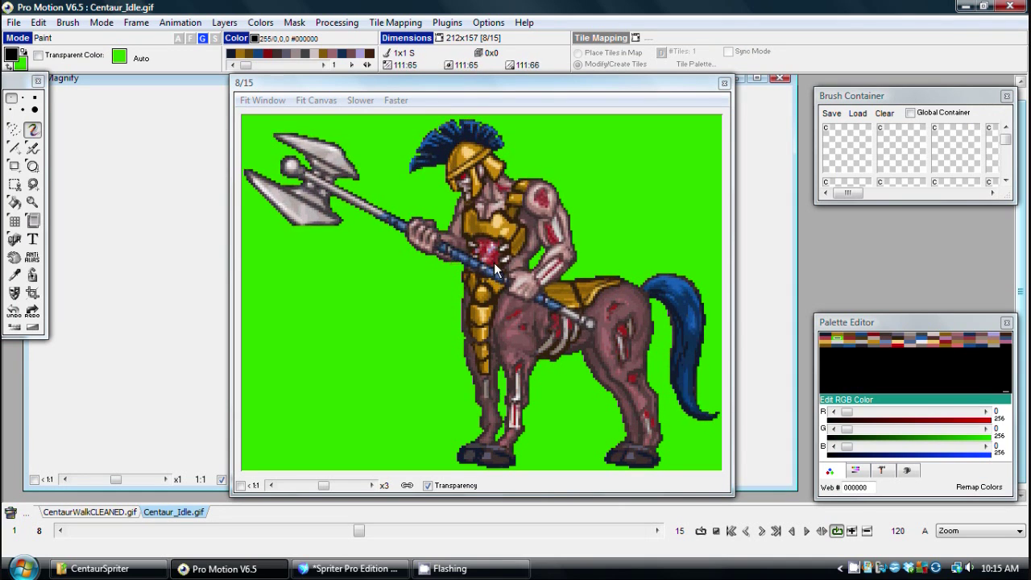
- Minimize Pro Motion to compare with the rigged centaur, then restore the Centaur_Idle.gif window
{"action": "left_click", "coordinate": [964, 7]}
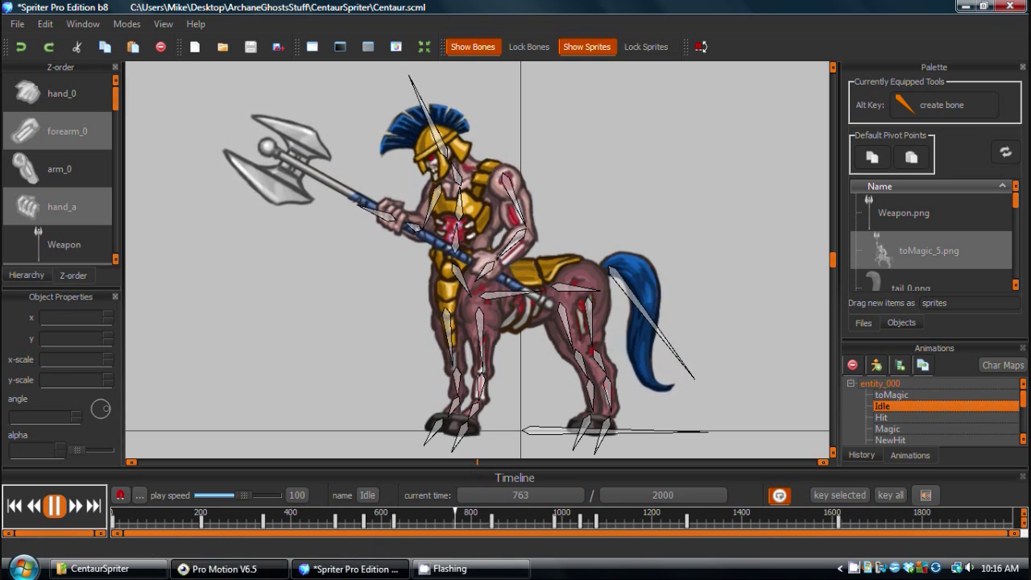
{"action": "left_click", "coordinate": [216, 569]}
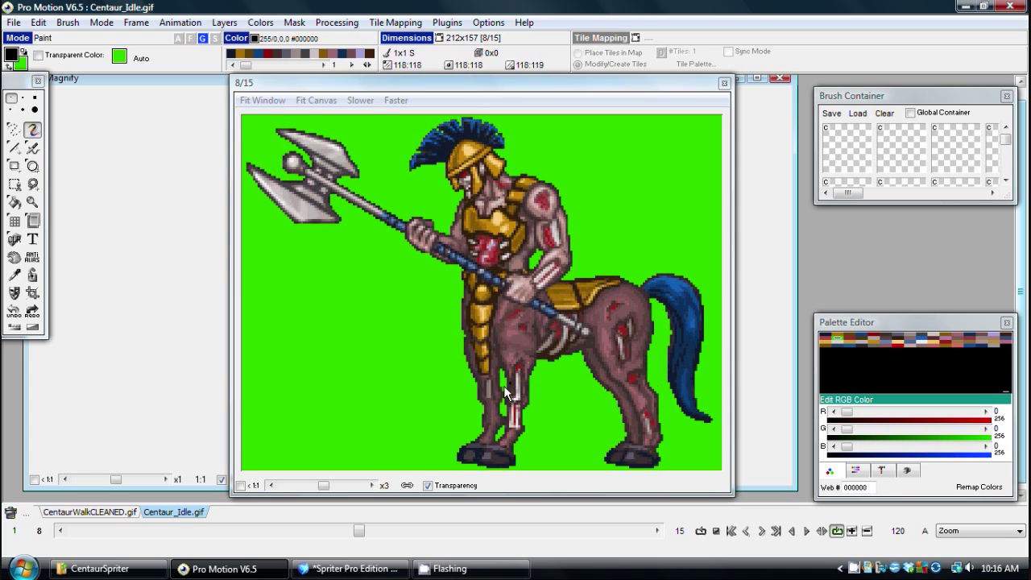
{"action": "key", "text": "alt+Tab"}
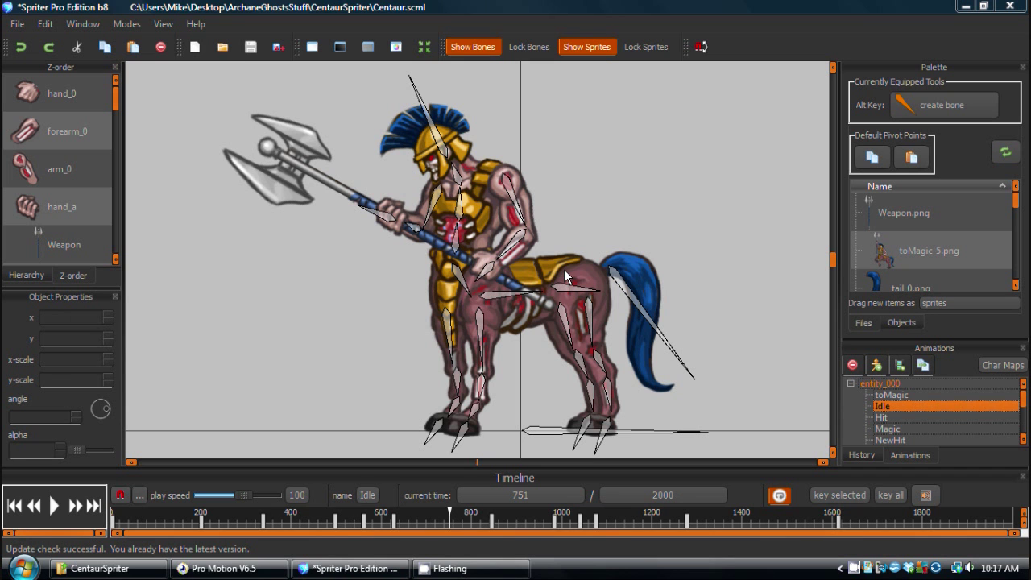
{"action": "left_click", "coordinate": [52, 509]}
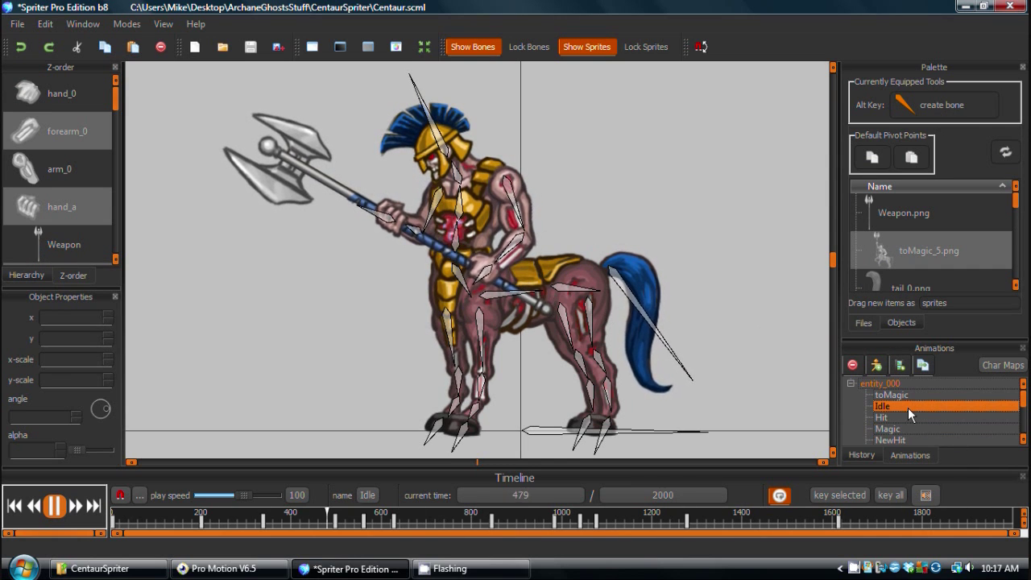
{"action": "scroll", "coordinate": [909, 408], "scroll_direction": "down", "scroll_amount": 1}
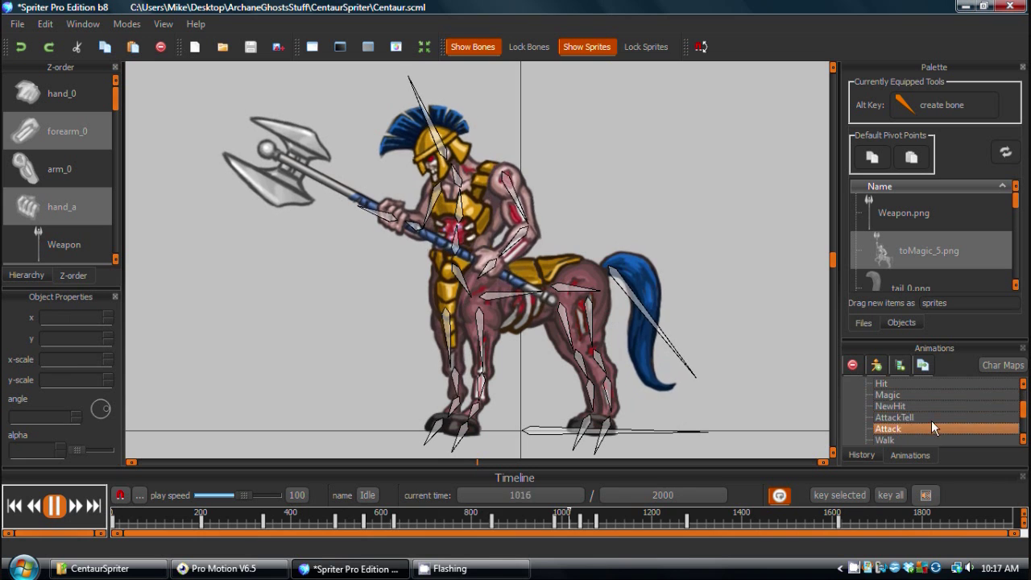
- Load and stop the Walk animation, select the arm_0 sprite, then bring up Pro Motion's CRUMBLE.flc
{"action": "left_click", "coordinate": [891, 440]}
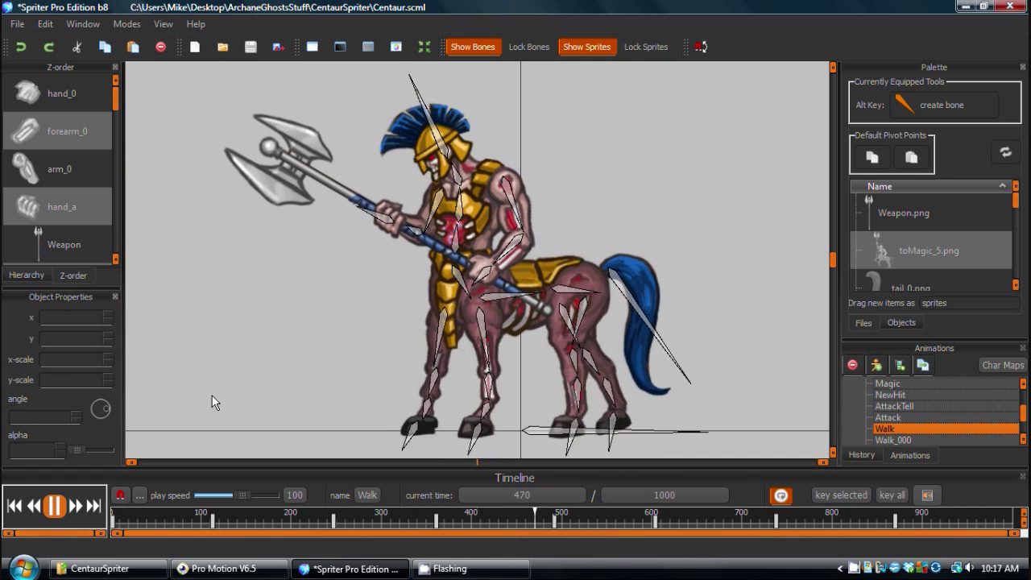
{"action": "key", "text": "space"}
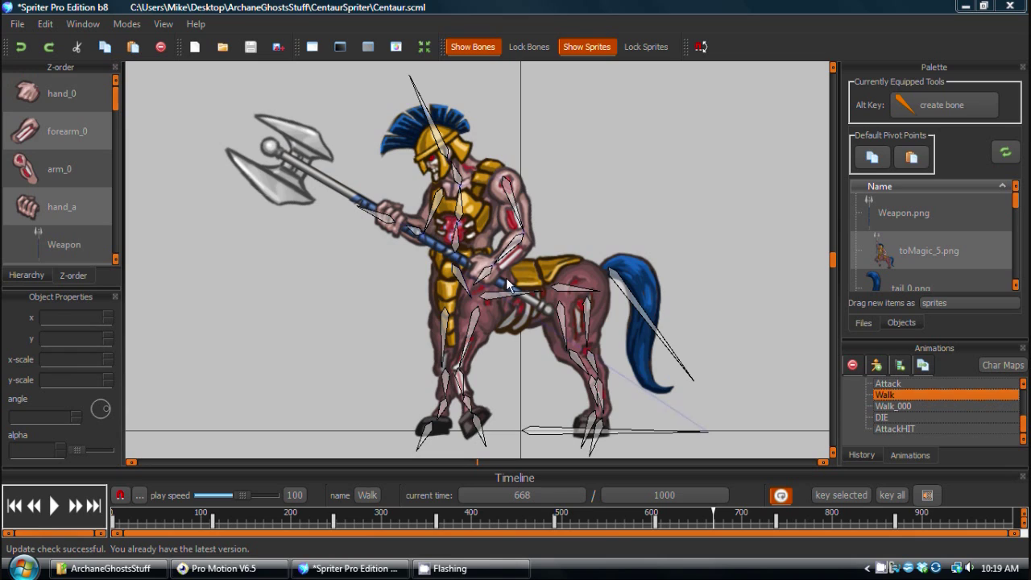
{"action": "left_click", "coordinate": [530, 224]}
{"action": "left_click", "coordinate": [222, 568]}
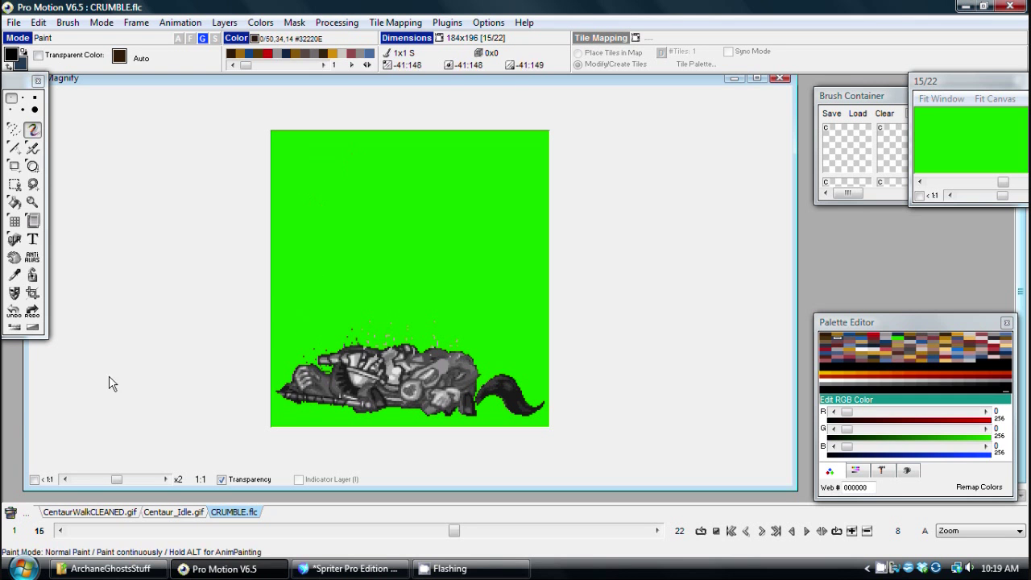
- Preview CRUMBLE.flc enlarged, close the preview, and minimize Pro Motion to reveal Spriter's Walk animation
{"action": "key", "text": "Return"}
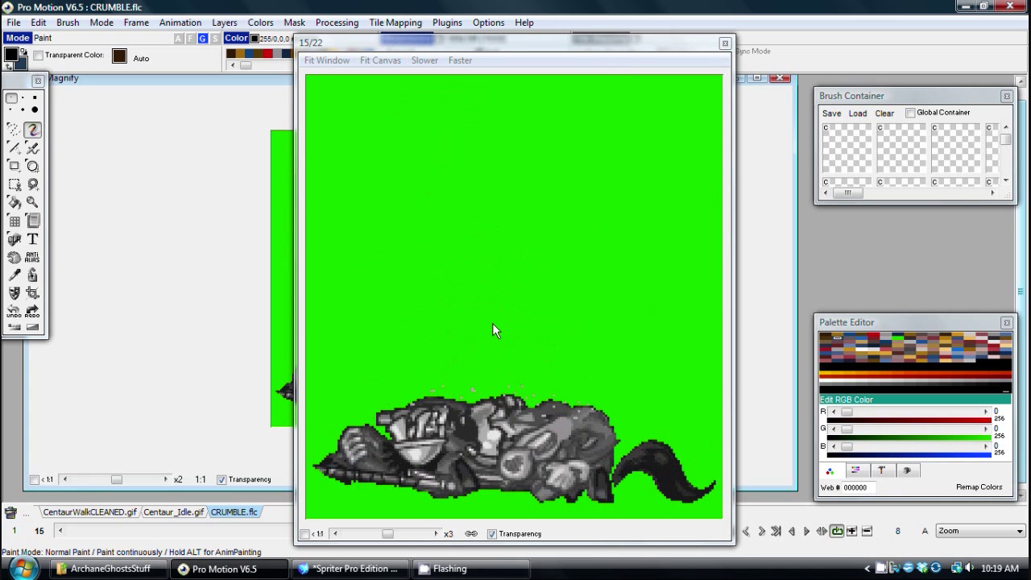
{"action": "left_click", "coordinate": [494, 313]}
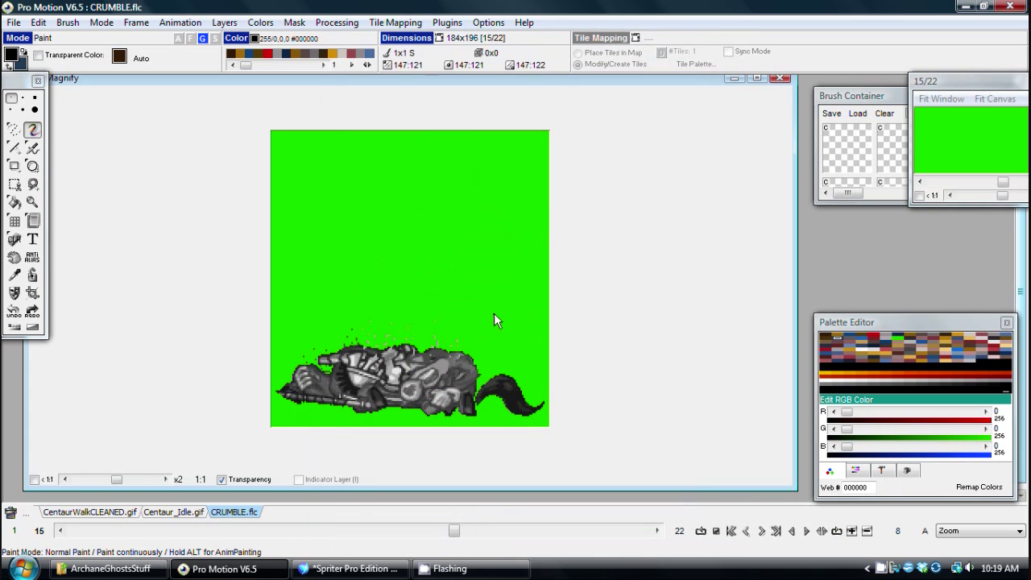
{"action": "left_click", "coordinate": [249, 569]}
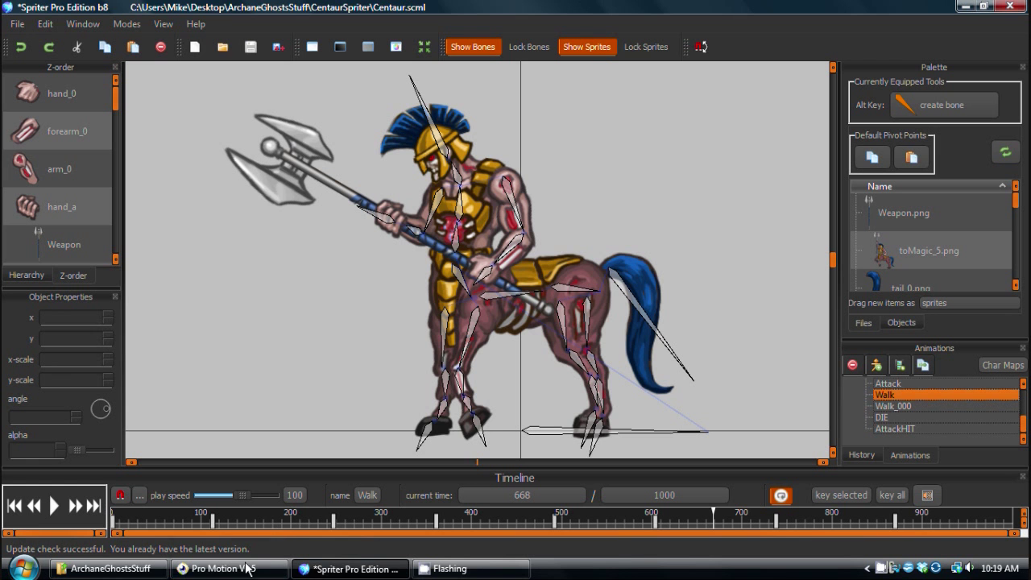
- Load the DIE animation, scrub its timeline back and forth through the collapse, then minimize Spriter
{"action": "left_click", "coordinate": [894, 417]}
{"action": "left_click_drag", "start_coordinate": [135, 535], "coordinate": [476, 498]}
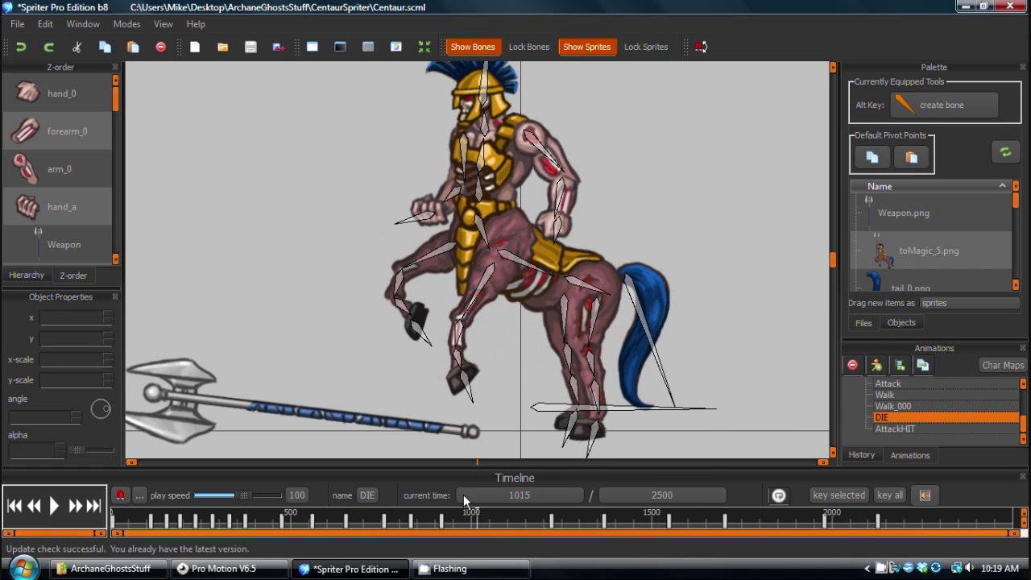
{"action": "left_click_drag", "start_coordinate": [535, 509], "coordinate": [567, 513]}
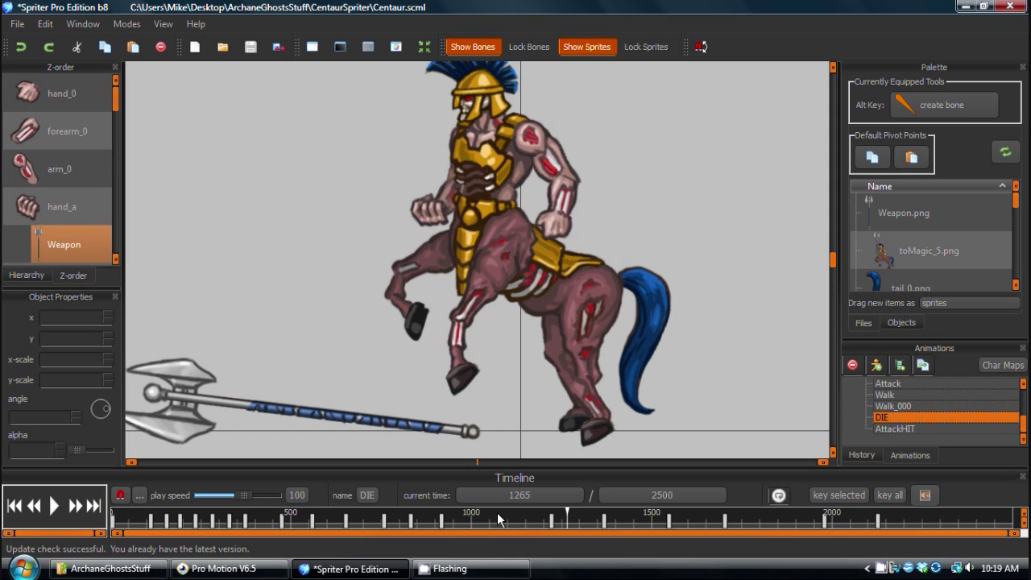
{"action": "left_click_drag", "start_coordinate": [567, 516], "coordinate": [838, 548]}
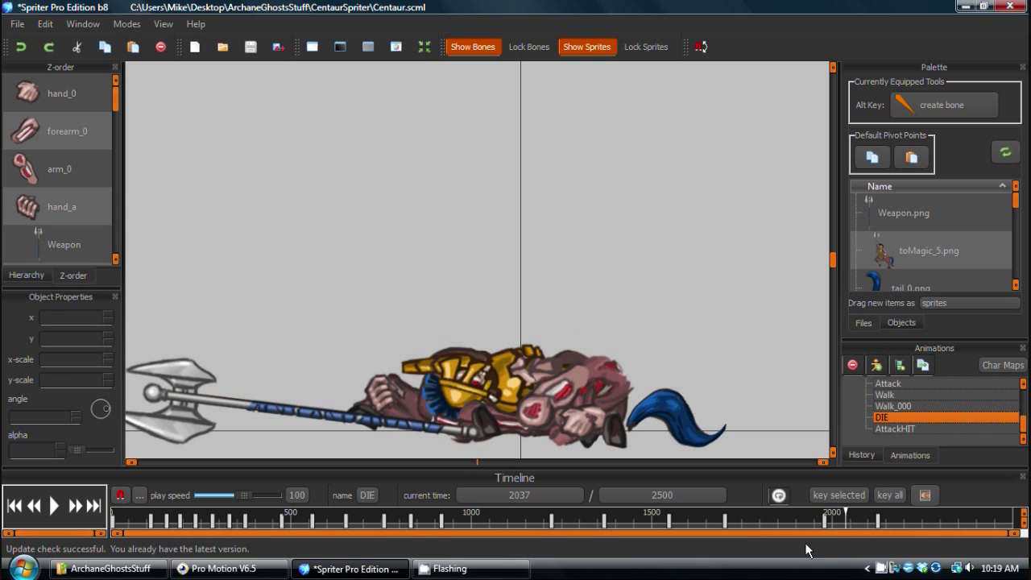
{"action": "left_click_drag", "start_coordinate": [798, 520], "coordinate": [848, 503]}
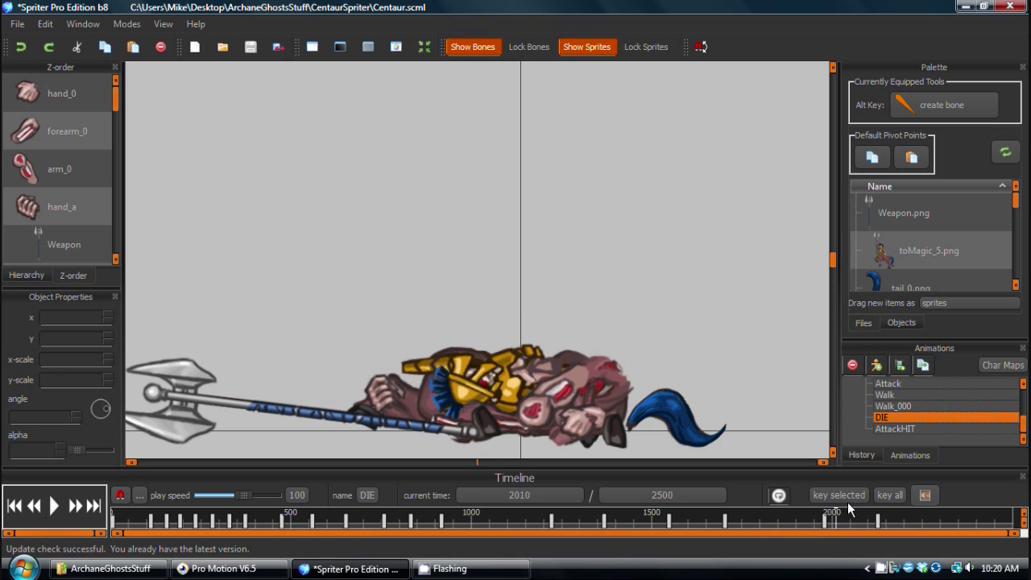
{"action": "left_click", "coordinate": [965, 7]}
- Step through CRUMBLE.flc's frames with the 1 and 2 keys, then play it enlarged
{"action": "left_click", "coordinate": [230, 568]}
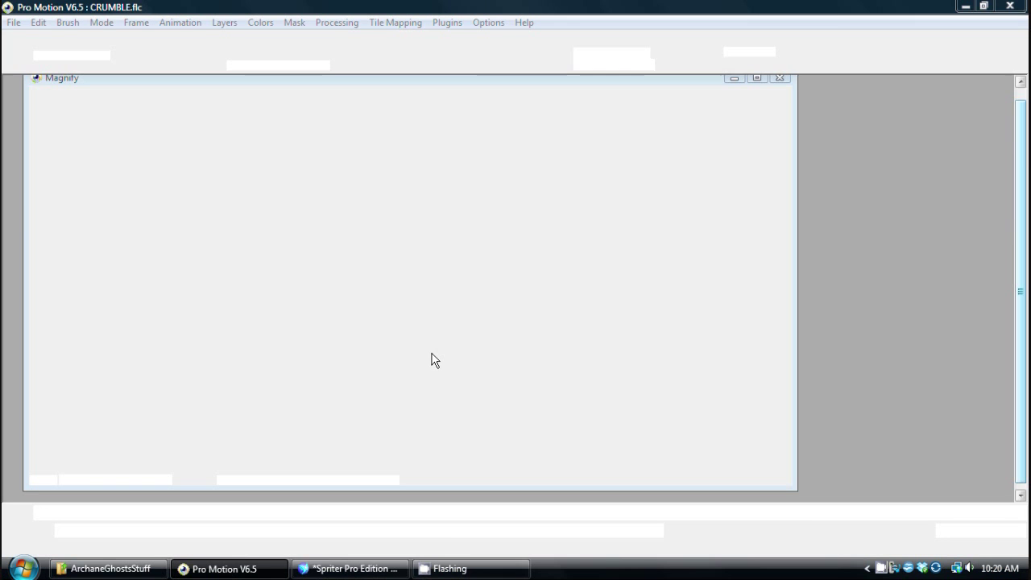
{"action": "key", "text": "1"}
{"action": "key", "text": "1"}
{"action": "key", "text": "1"}
{"action": "key", "text": "1"}
{"action": "key", "text": "1"}
{"action": "key", "text": "1"}
{"action": "key", "text": "1"}
{"action": "key", "text": "1"}
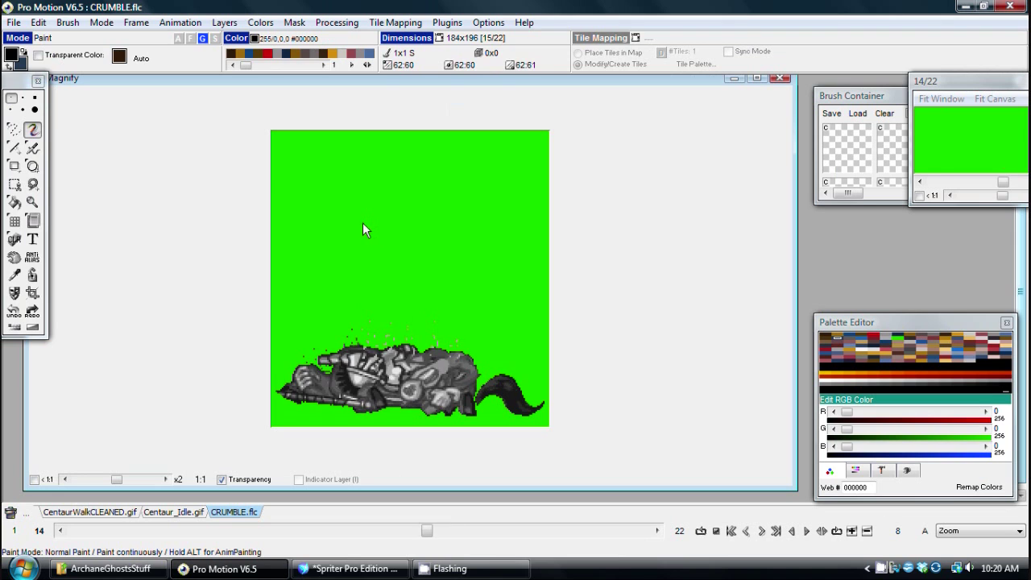
{"action": "key", "text": "2"}
{"action": "key", "text": "2"}
{"action": "key", "text": "2"}
{"action": "key", "text": "2"}
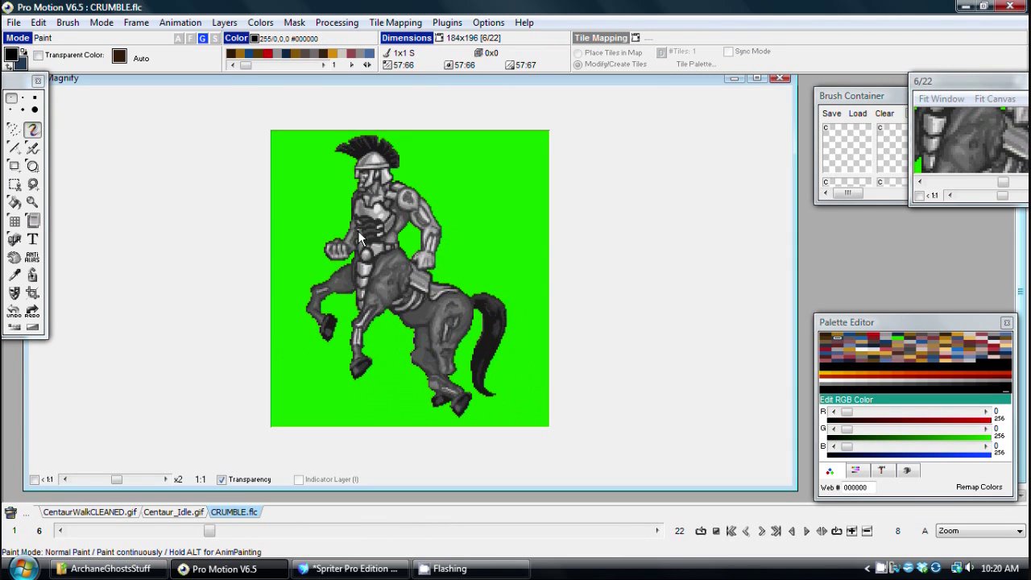
{"action": "key", "text": "1"}
{"action": "key", "text": "1"}
{"action": "key", "text": "1"}
{"action": "key", "text": "1"}
{"action": "key", "text": "1"}
{"action": "key", "text": "1"}
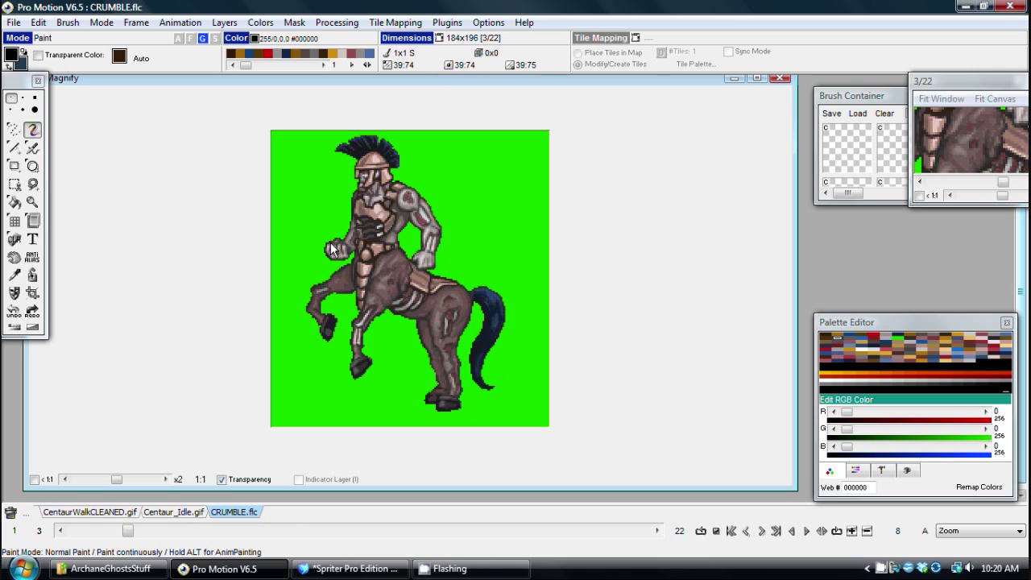
{"action": "key", "text": "2"}
{"action": "key", "text": "2"}
{"action": "key", "text": "2"}
{"action": "key", "text": "2"}
{"action": "key", "text": "2"}
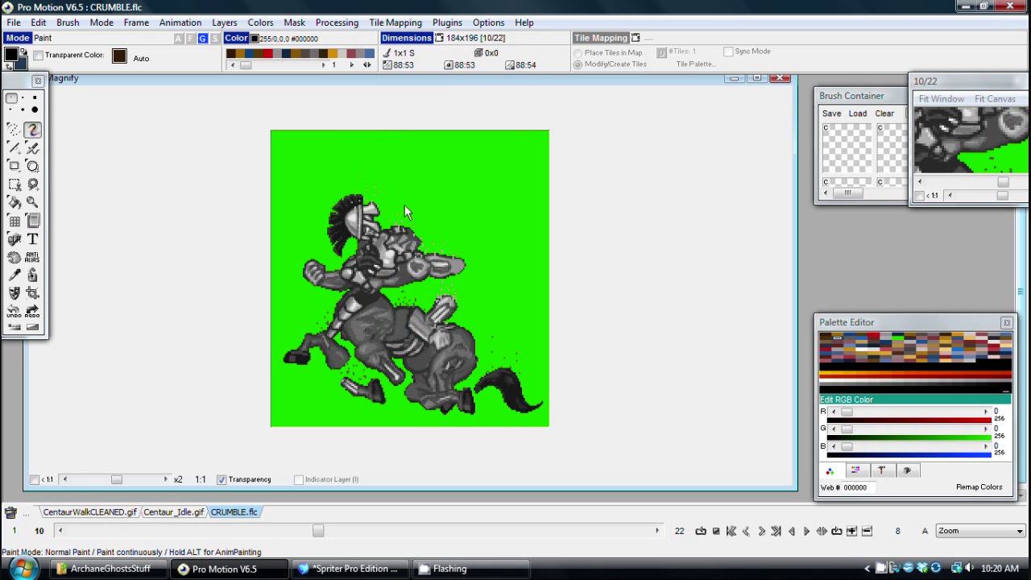
{"action": "key", "text": "2"}
{"action": "key", "text": "1"}
{"action": "key", "text": "Return"}
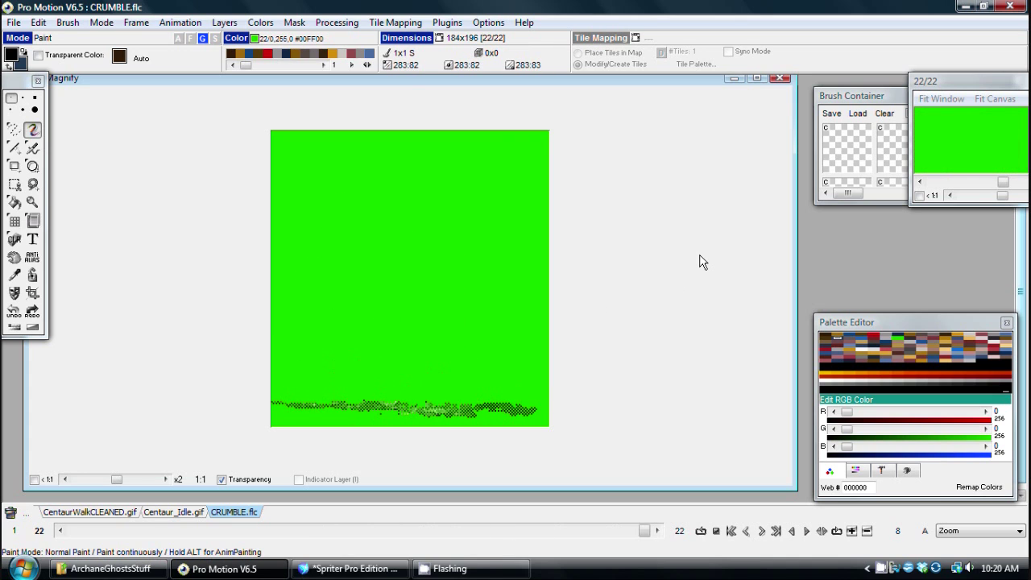
{"action": "key", "text": "Return"}
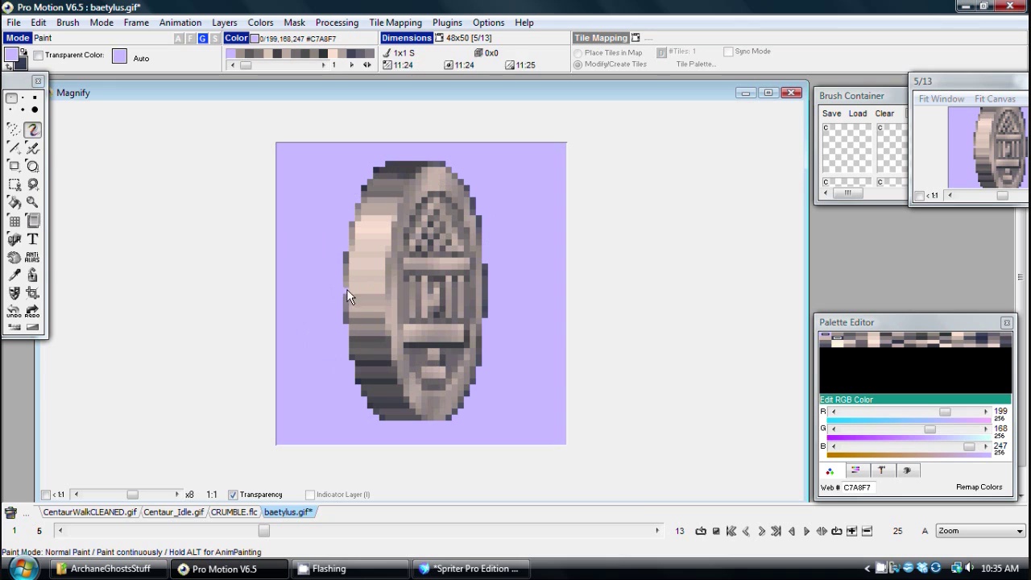
- Play, then stop, the preview of the baetylus.gif coin animation
{"action": "key", "text": "Return"}
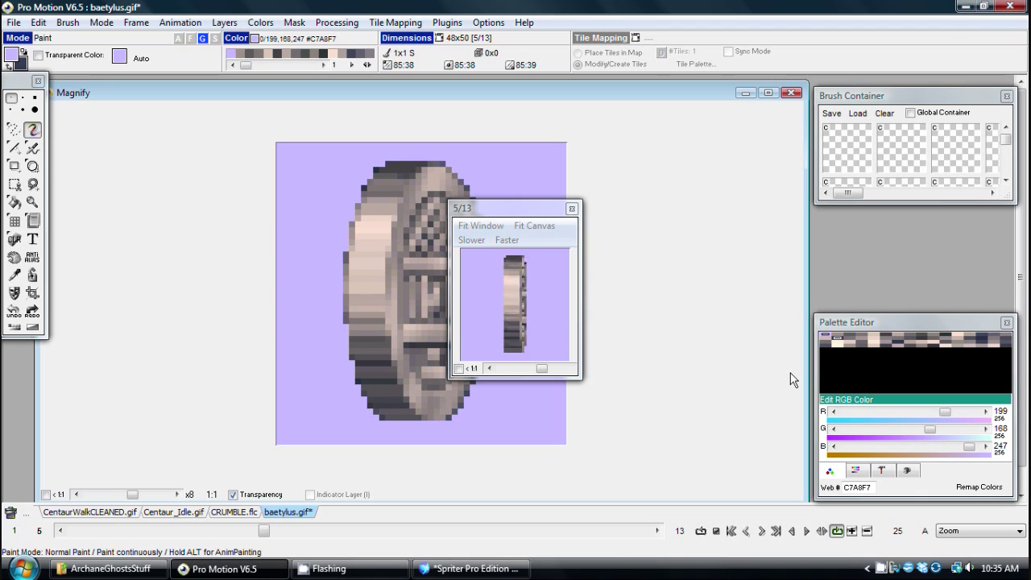
{"action": "key", "text": "Return"}
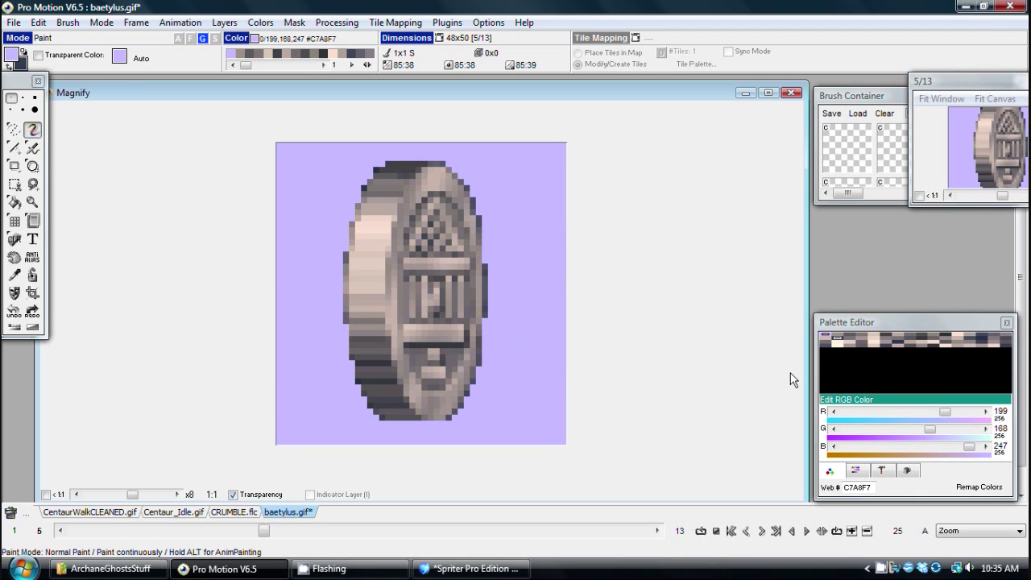
- In Spriter's PickUps project, play coin_0, then switch to the 1800-long coin_1 spin
{"action": "left_click", "coordinate": [463, 569]}
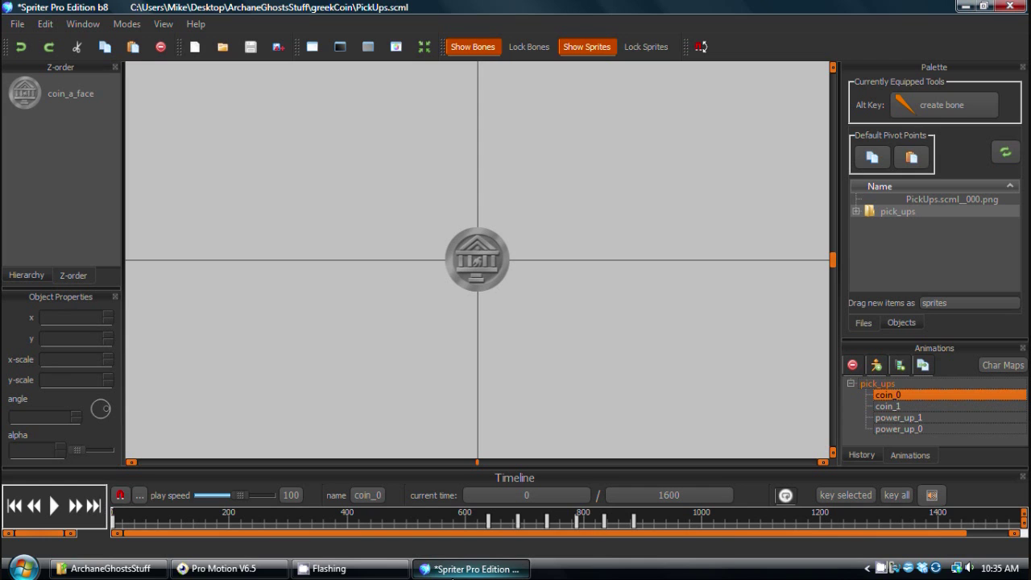
{"action": "scroll", "coordinate": [443, 343], "scroll_direction": "up", "scroll_amount": 2}
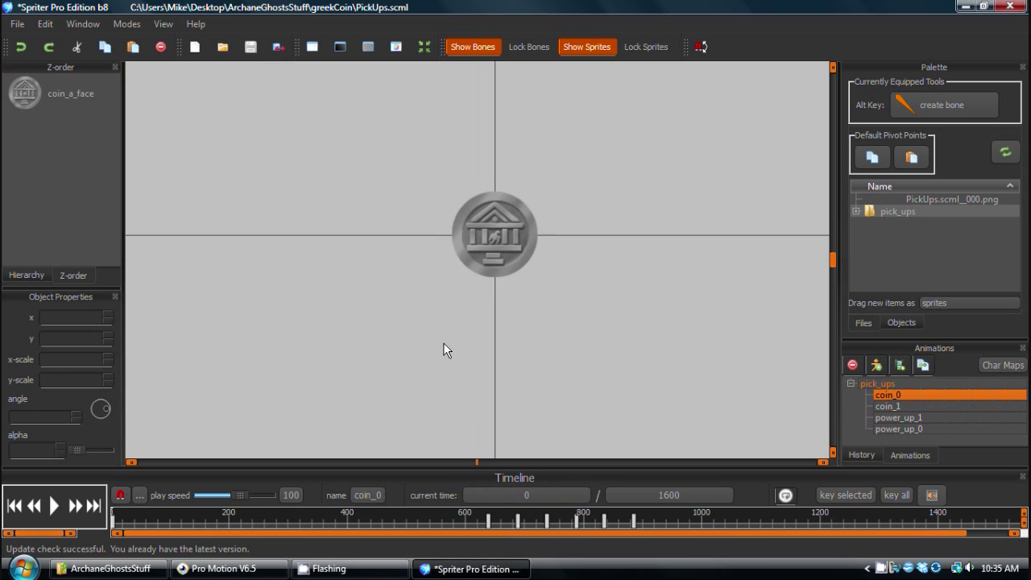
{"action": "left_click", "coordinate": [55, 505]}
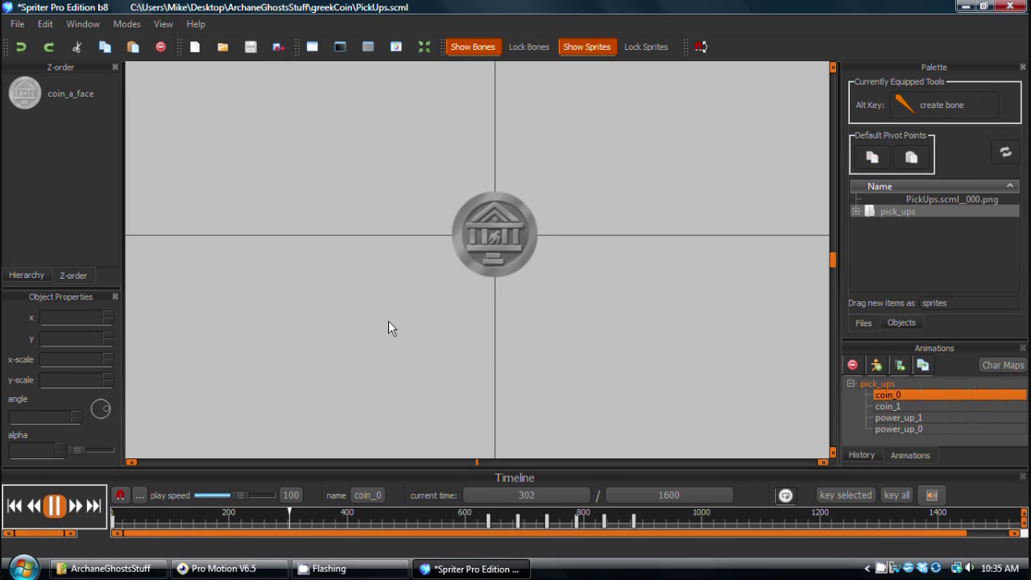
{"action": "left_click", "coordinate": [892, 407]}
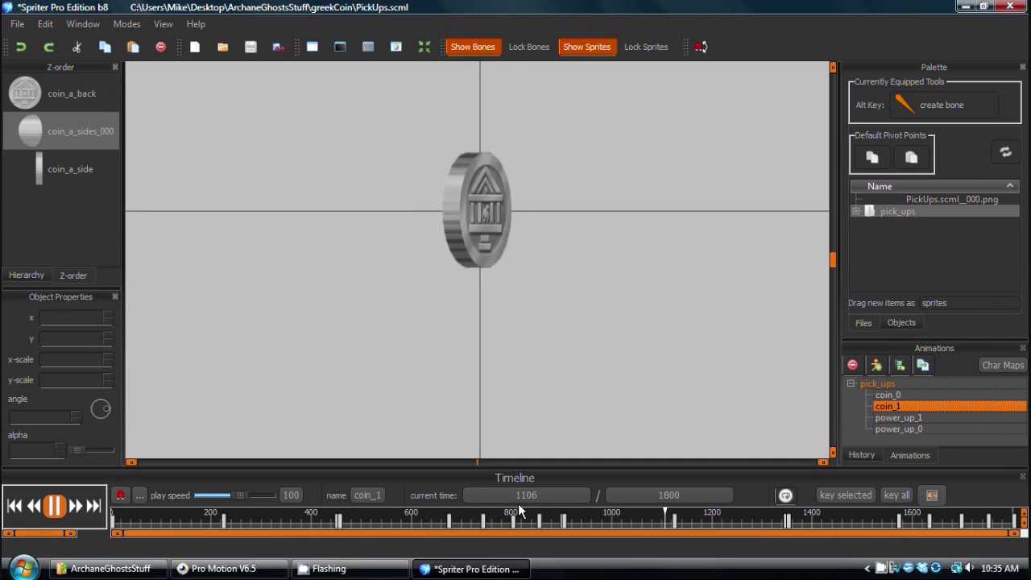
- Open the greekCoin > pick_ups folder in Explorer and browse its 28 coin sprites
{"action": "left_click", "coordinate": [124, 570]}
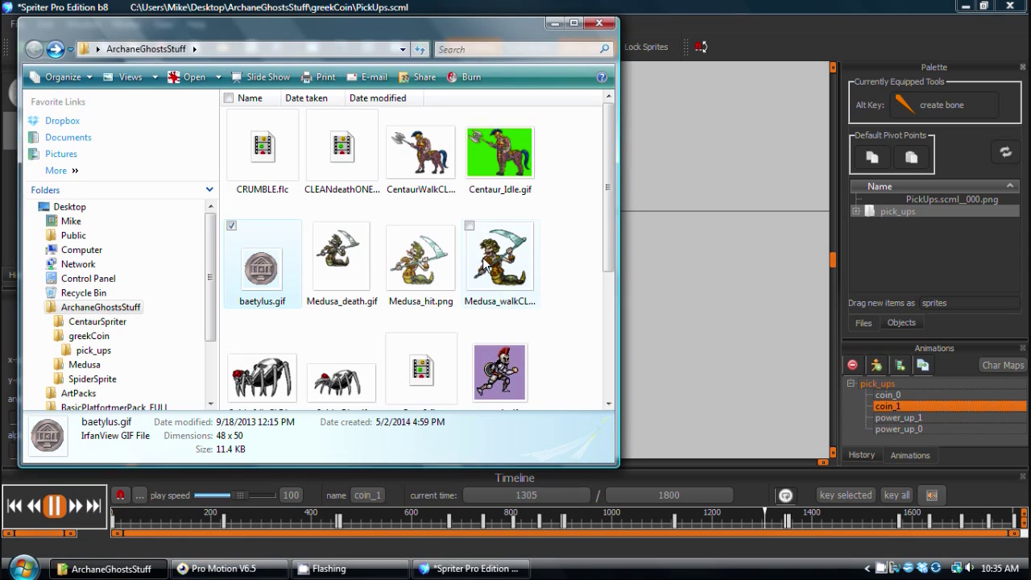
{"action": "scroll", "coordinate": [300, 243], "scroll_direction": "down", "scroll_amount": 3}
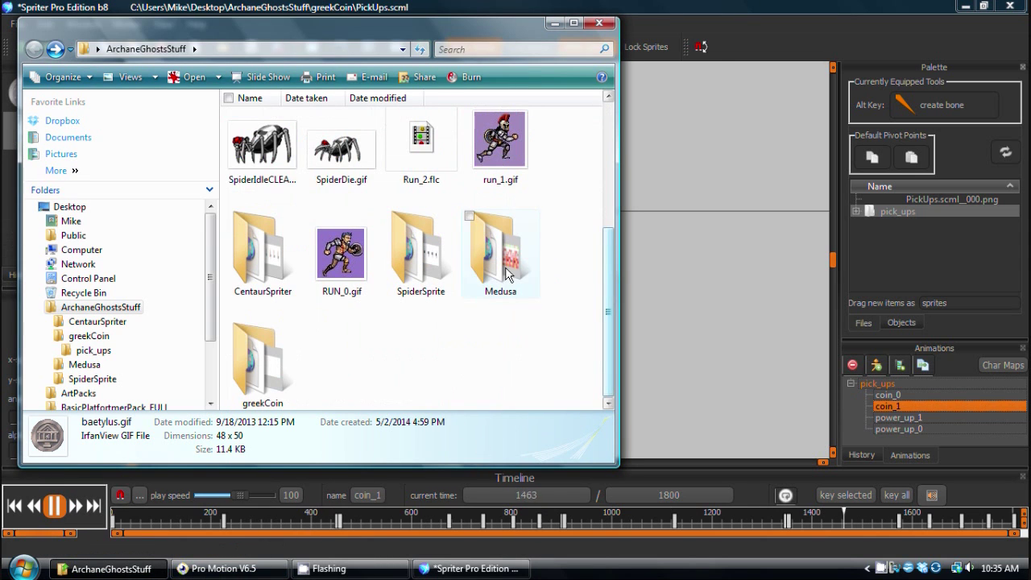
{"action": "double_click", "coordinate": [252, 378]}
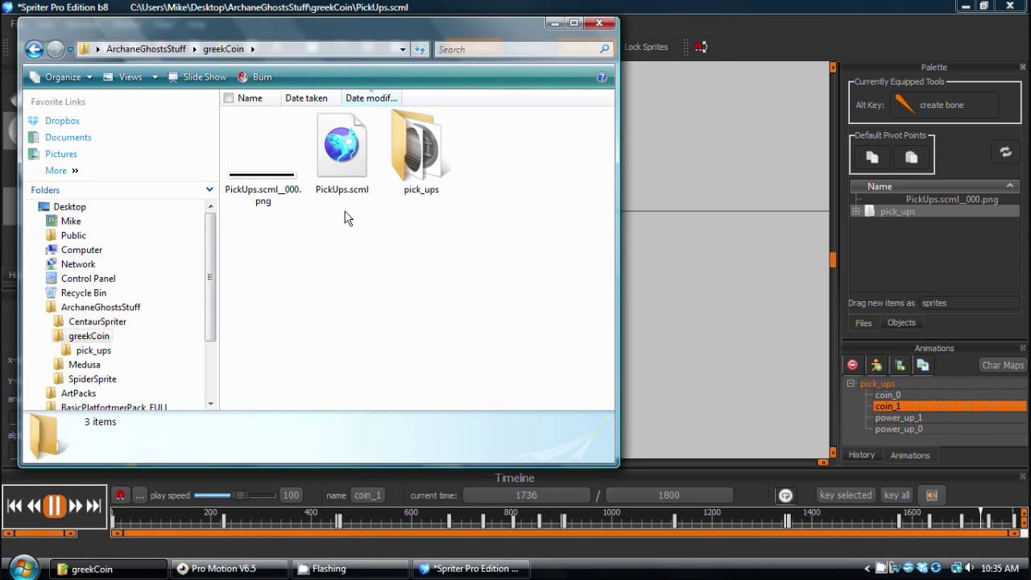
{"action": "double_click", "coordinate": [429, 158]}
{"action": "scroll", "coordinate": [451, 209], "scroll_direction": "down", "scroll_amount": 5}
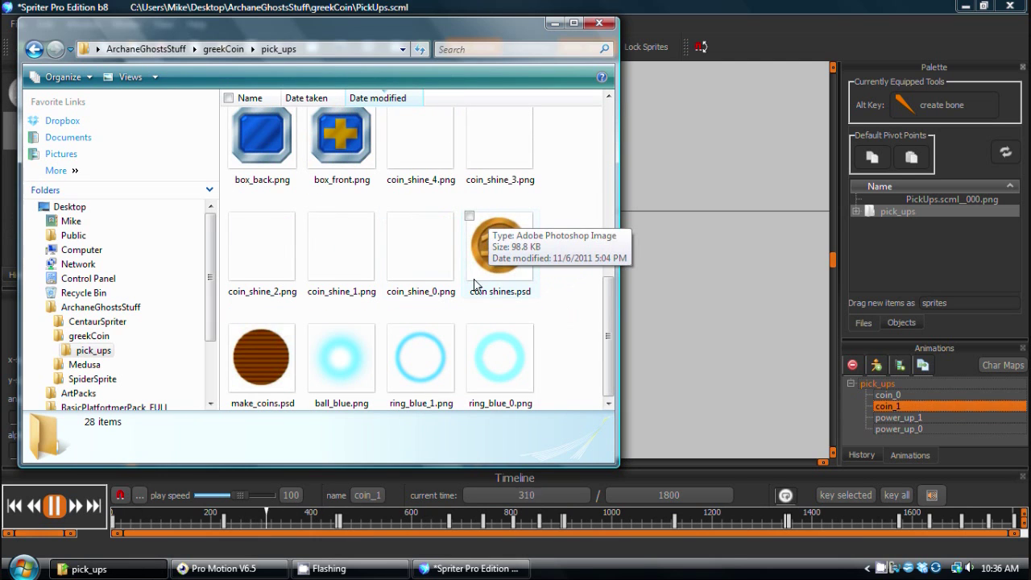
{"action": "scroll", "coordinate": [381, 266], "scroll_direction": "up", "scroll_amount": 5}
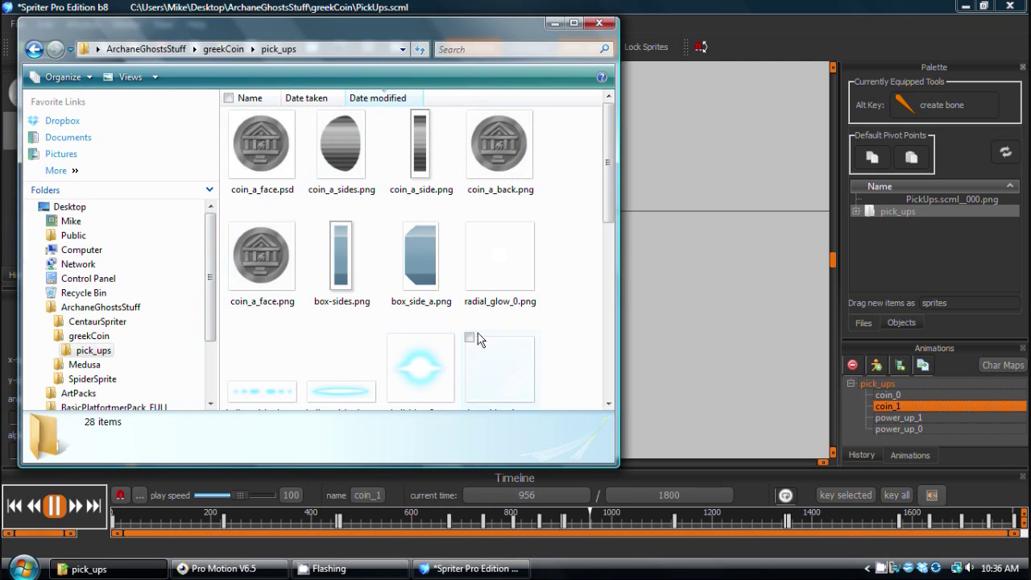
- Preview coin_a_face.png in the picture viewer, then close the viewer and folder window
{"action": "double_click", "coordinate": [293, 262]}
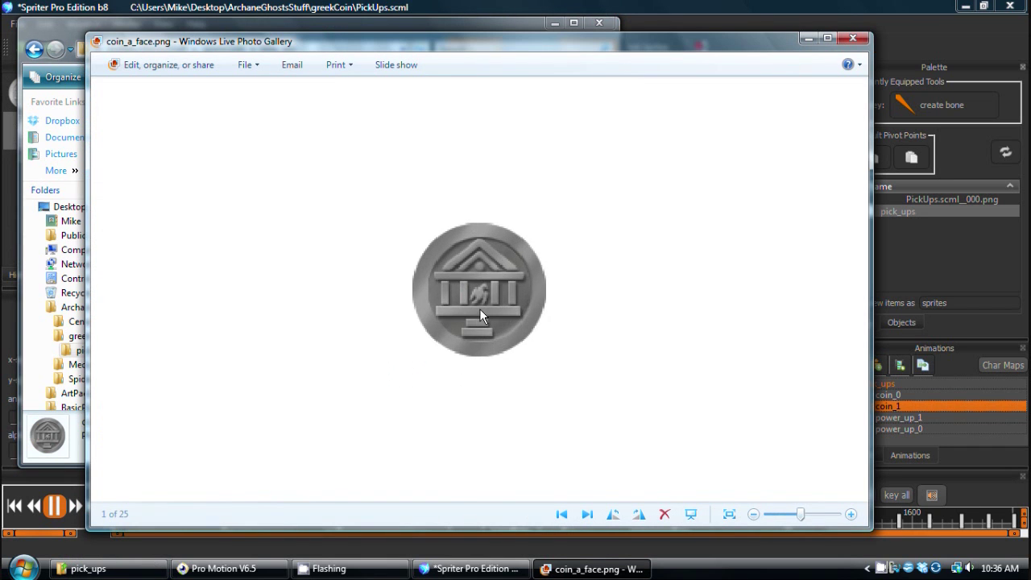
{"action": "left_click", "coordinate": [854, 38]}
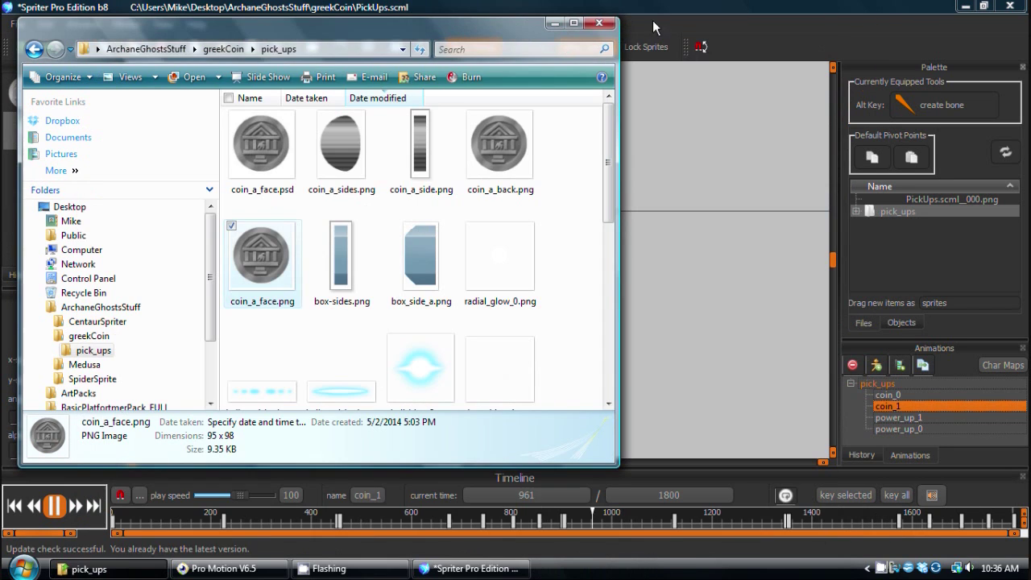
{"action": "left_click", "coordinate": [601, 24]}
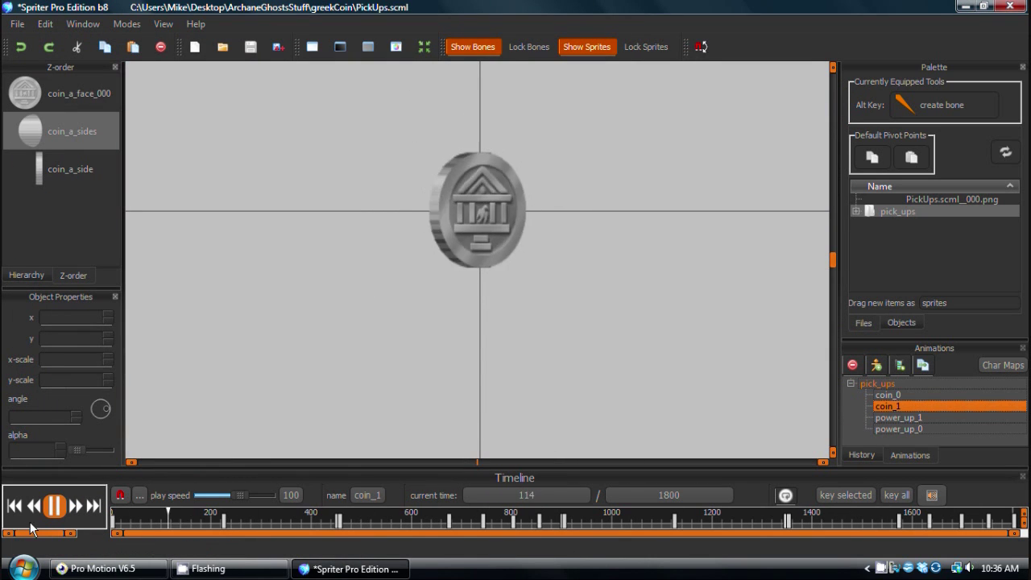
- Pause Spriter, hide it, and preview the baetylus.gif coin animation in Pro Motion
{"action": "left_click", "coordinate": [54, 505]}
{"action": "left_click", "coordinate": [963, 7]}
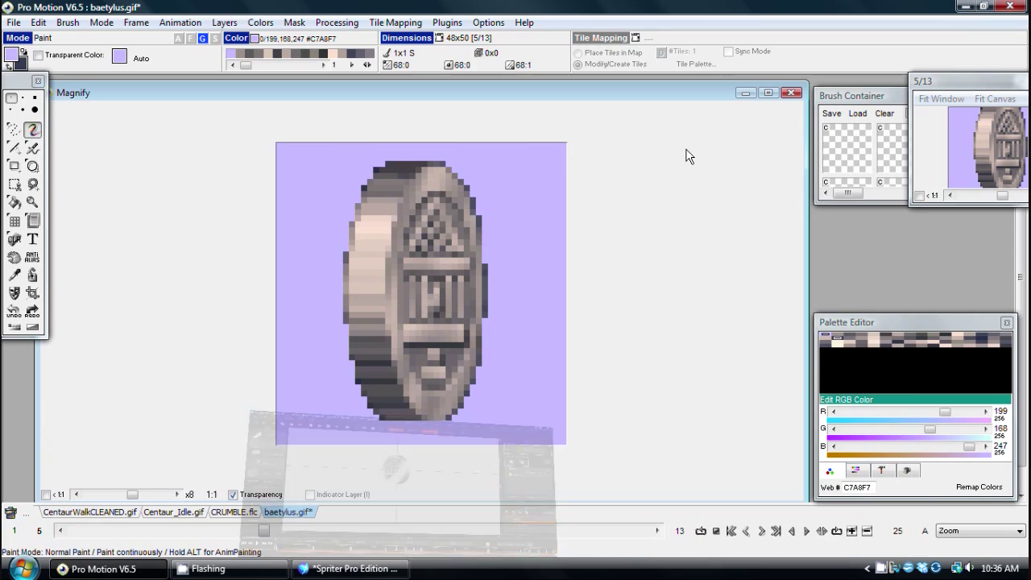
{"action": "key", "text": "Return"}
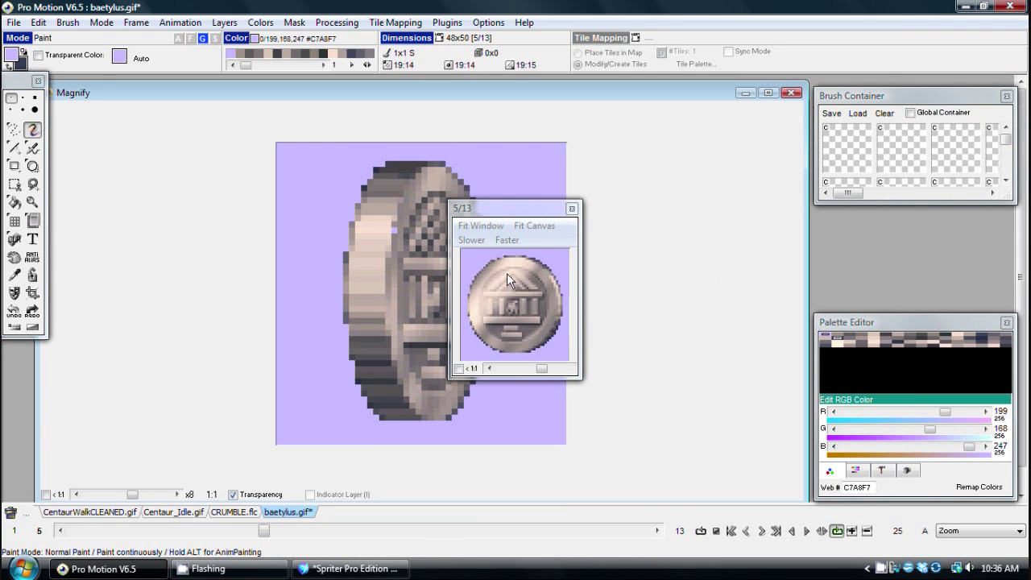
{"action": "key", "text": "Return"}
{"action": "scroll", "coordinate": [419, 210], "scroll_direction": "up", "scroll_amount": 1}
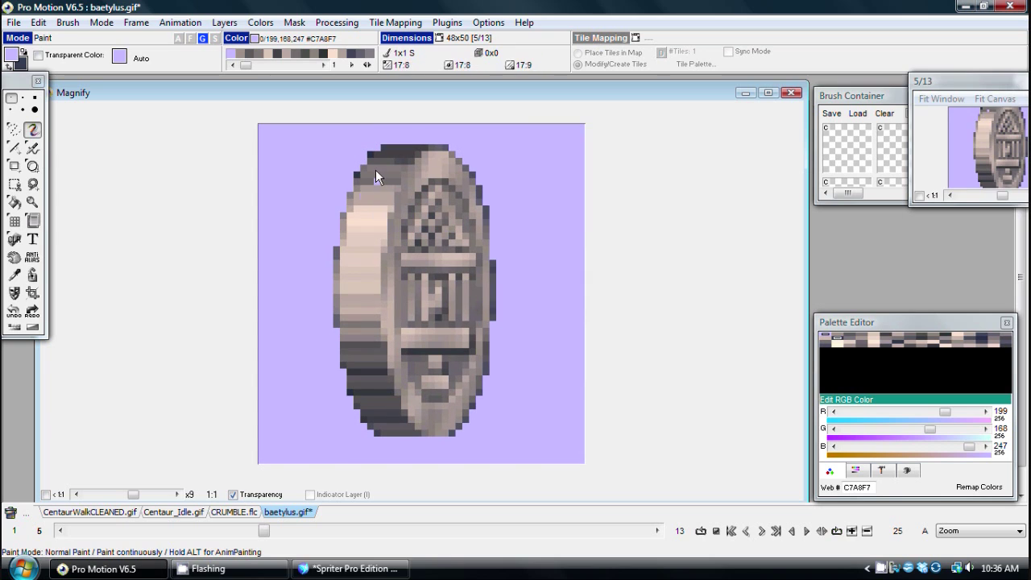
{"action": "scroll", "coordinate": [476, 257], "scroll_direction": "down", "scroll_amount": 5}
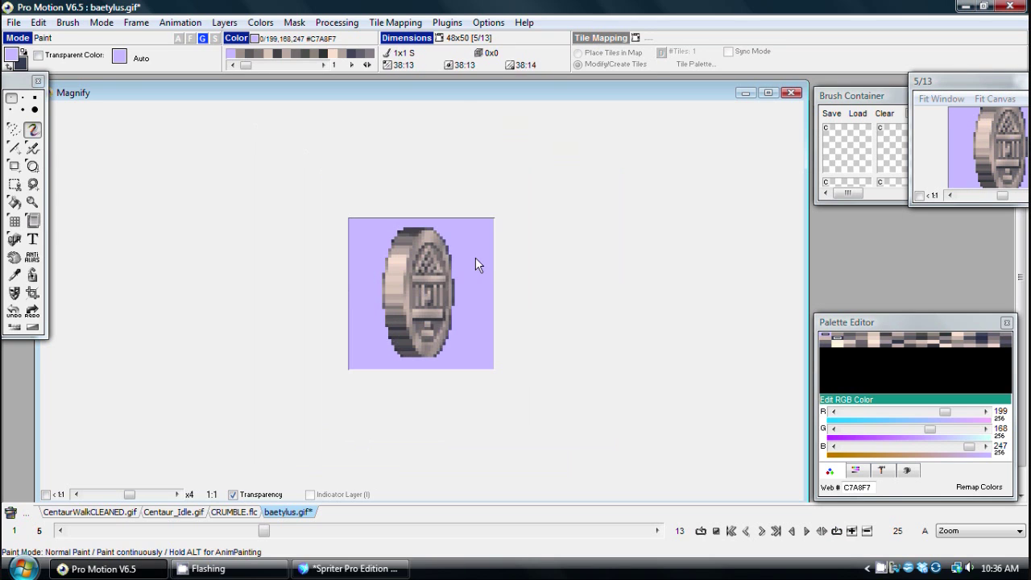
{"action": "key", "text": "Return"}
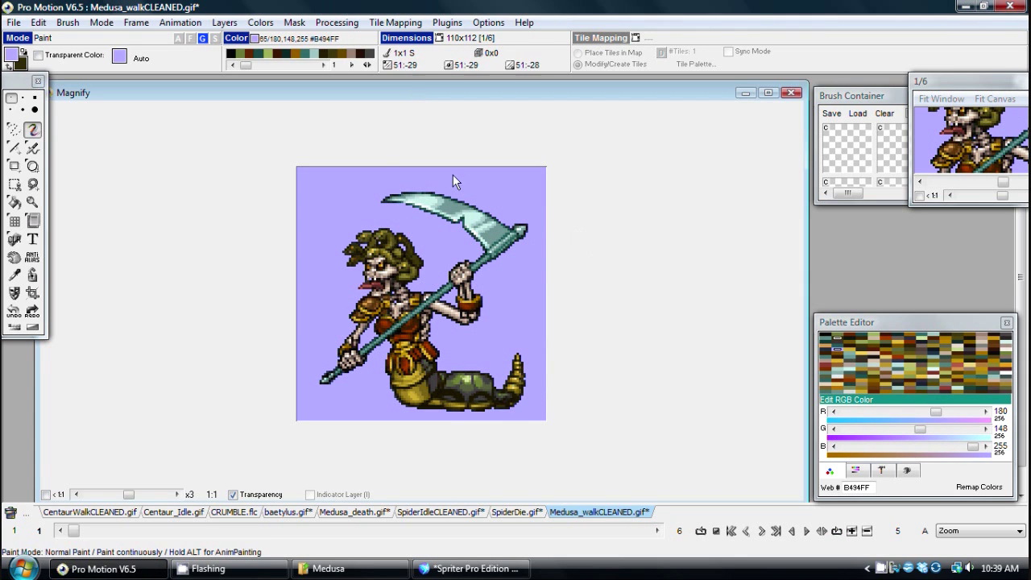
{"action": "key", "text": "Return"}
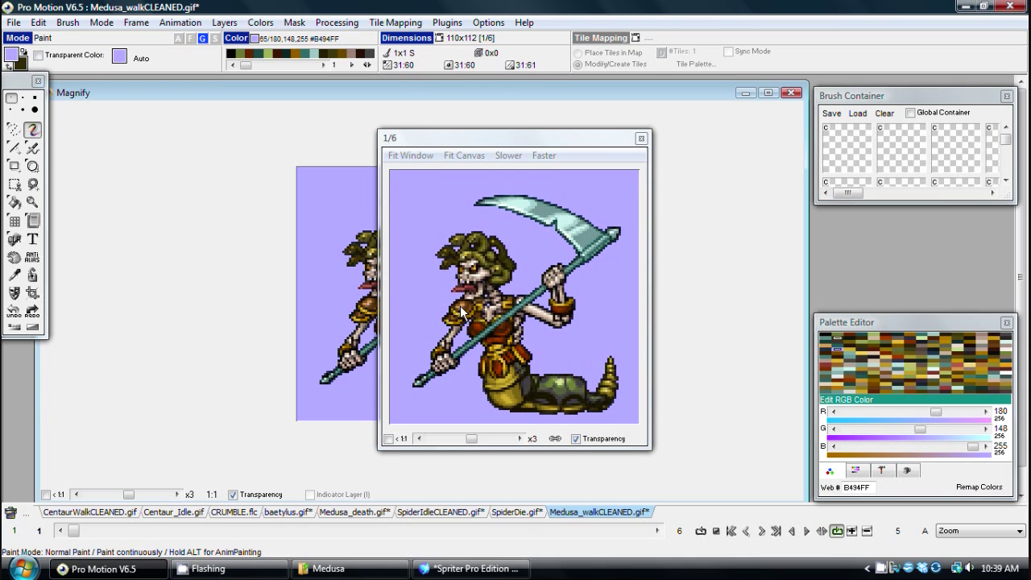
{"action": "key", "text": "Escape"}
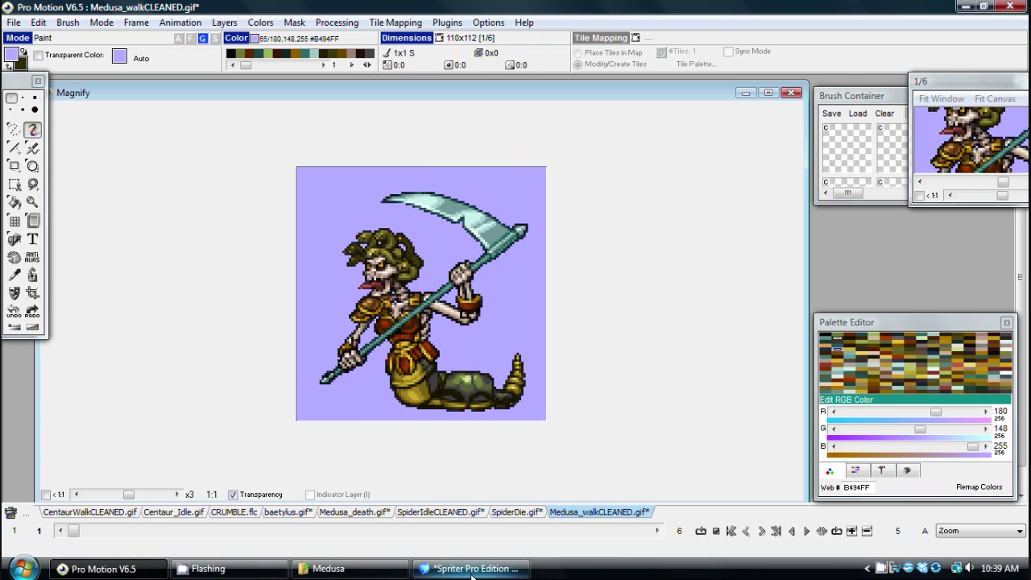
{"action": "left_click", "coordinate": [475, 569]}
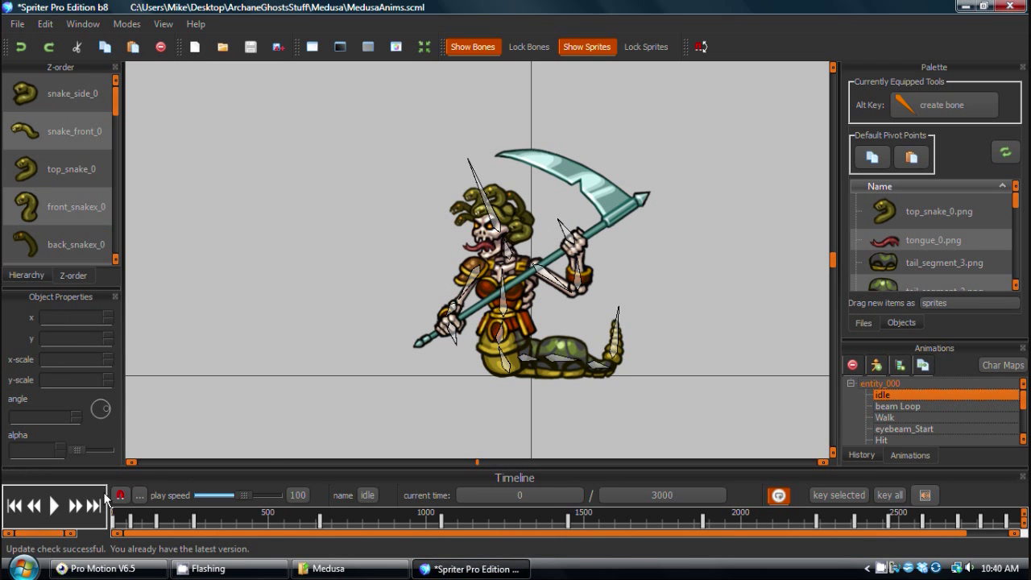
- Play Medusa's idle animation centred on canvas, then load the beam Loop and Walk animations
{"action": "left_click", "coordinate": [54, 507]}
{"action": "scroll", "coordinate": [456, 238], "scroll_direction": "up", "scroll_amount": 3}
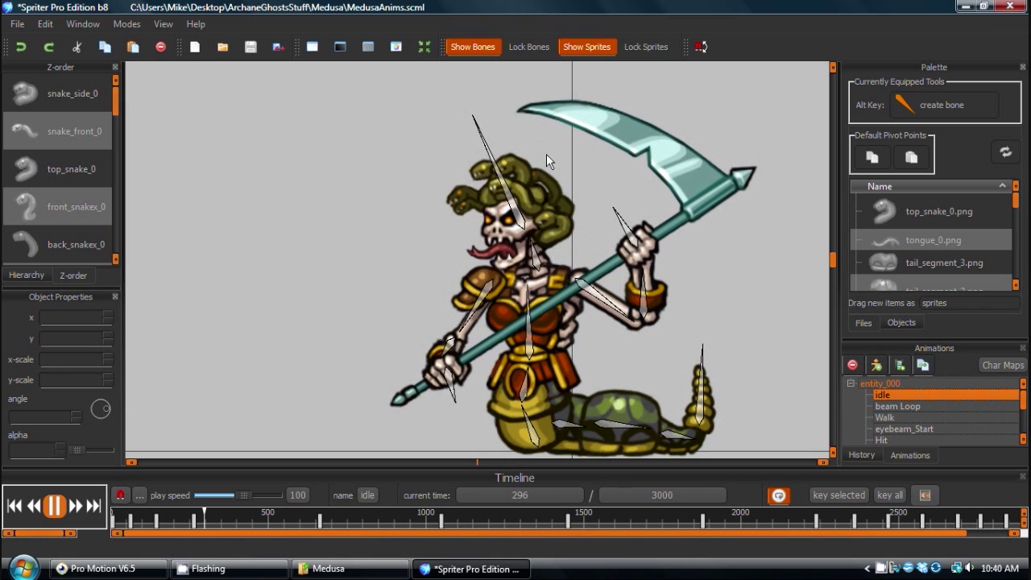
{"action": "left_click_drag", "start_coordinate": [483, 305], "coordinate": [431, 282]}
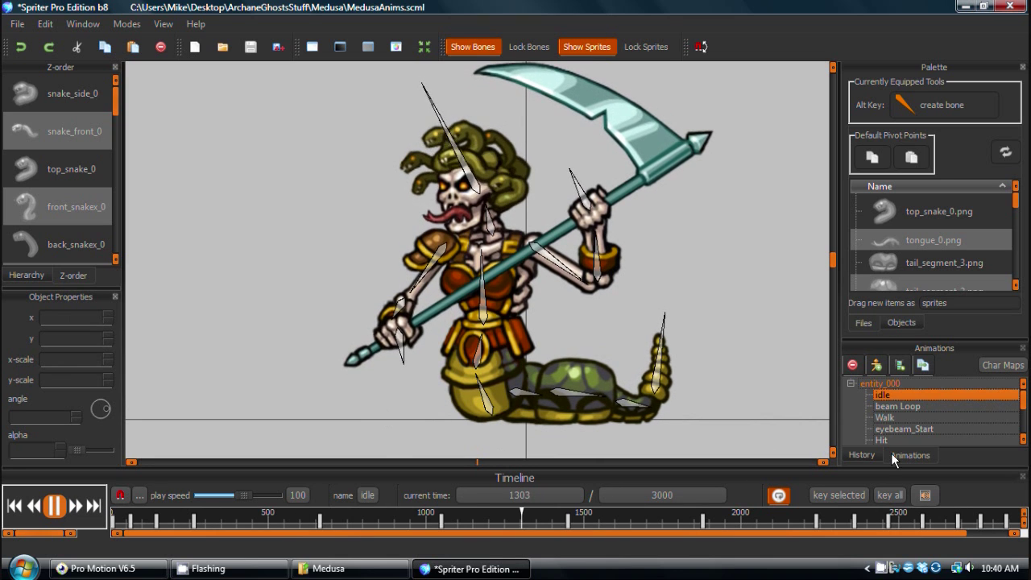
{"action": "left_click", "coordinate": [902, 407]}
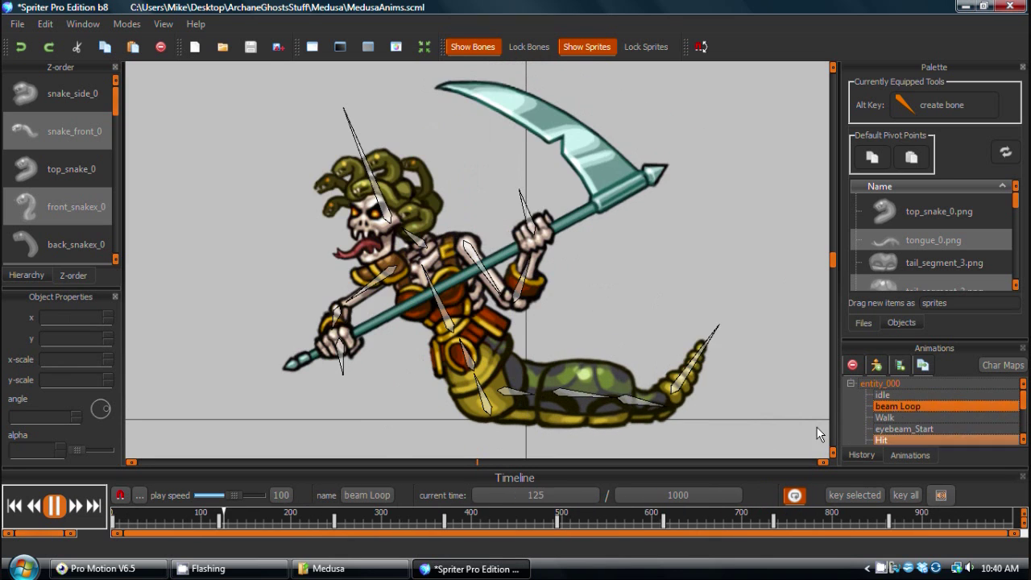
{"action": "scroll", "coordinate": [938, 403], "scroll_direction": "down", "scroll_amount": 1}
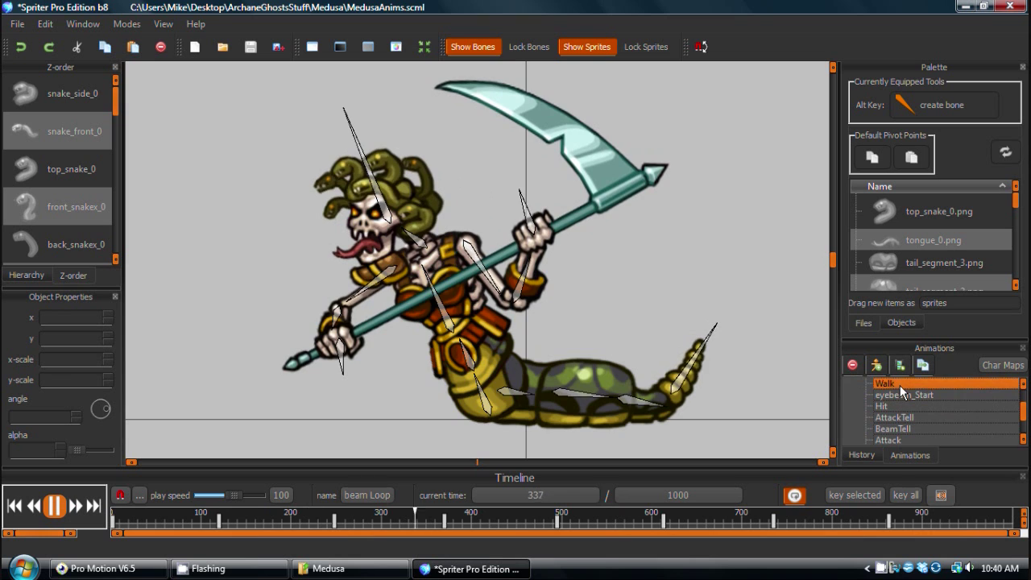
{"action": "left_click", "coordinate": [900, 385]}
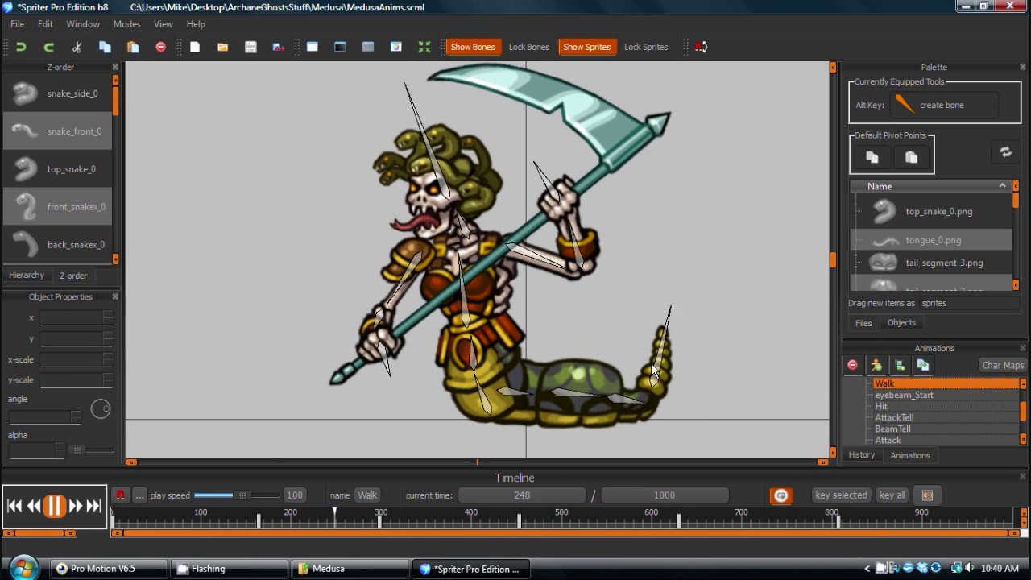
{"action": "left_click", "coordinate": [105, 569]}
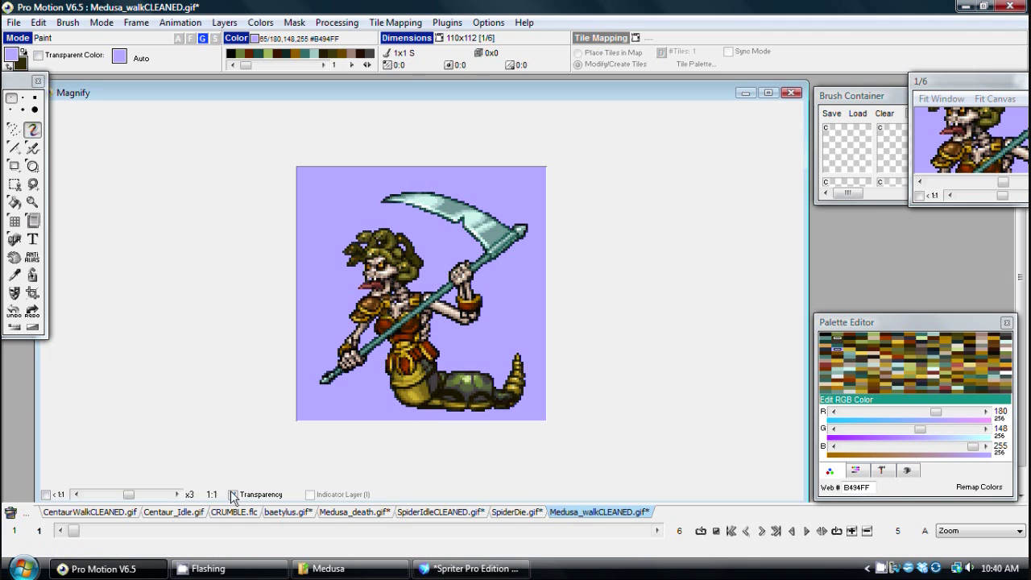
- Preview the Medusa walk animation, then open Medusa_death.gif and preview its death animation
{"action": "key", "text": "Return"}
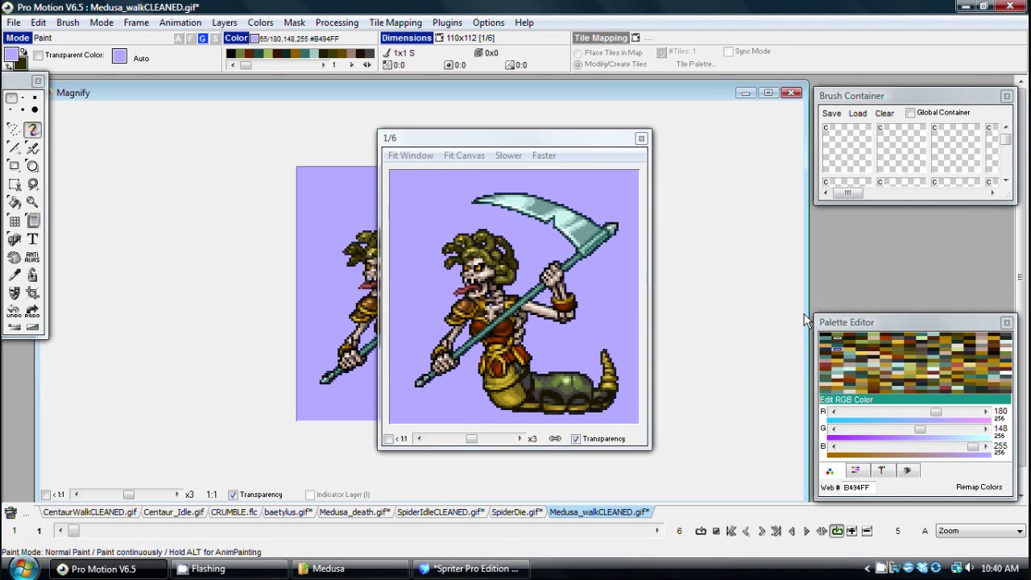
{"action": "key", "text": "Return"}
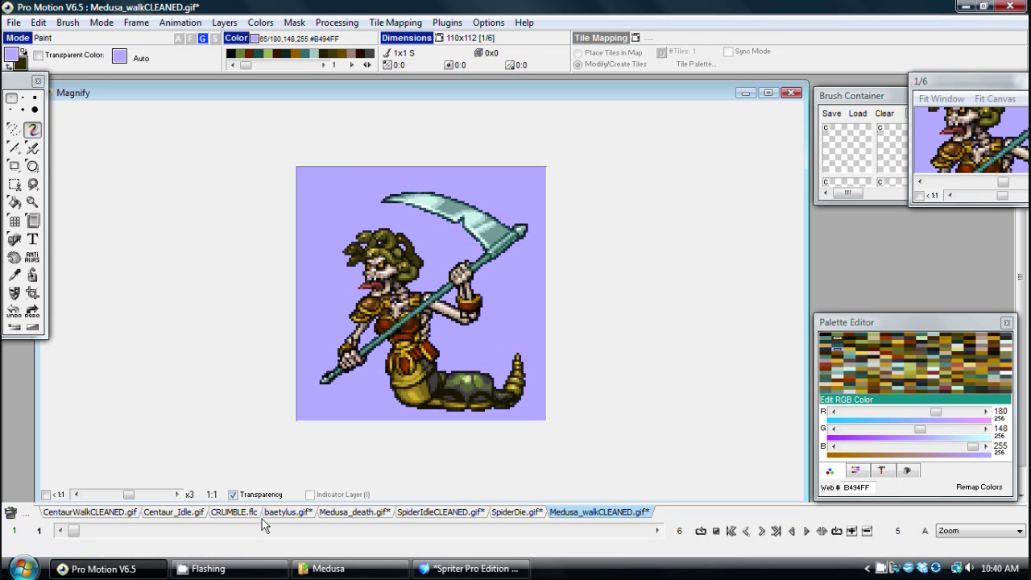
{"action": "left_click", "coordinate": [338, 512]}
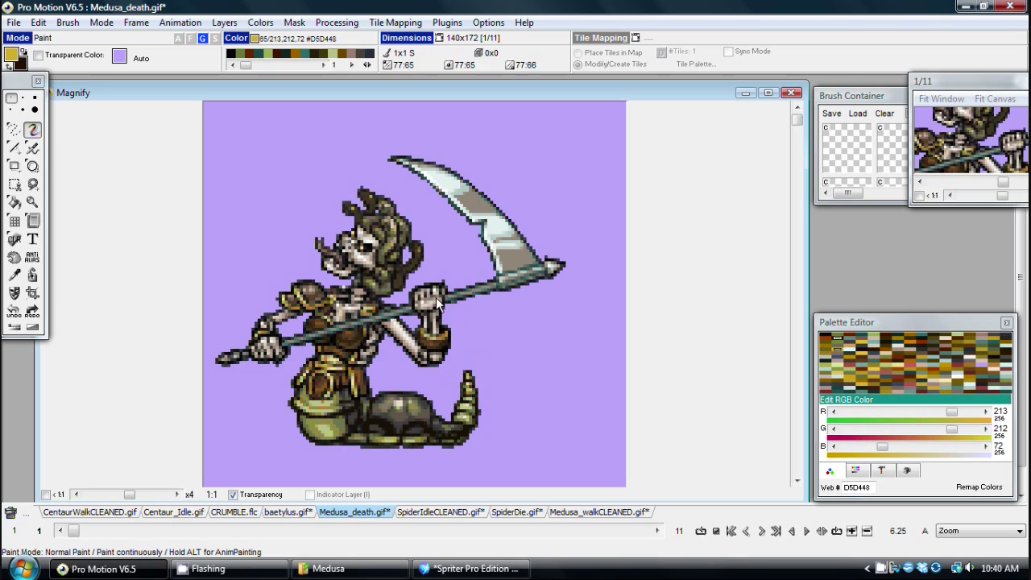
{"action": "scroll", "coordinate": [436, 300], "scroll_direction": "down", "scroll_amount": 1}
{"action": "key", "text": "Return"}
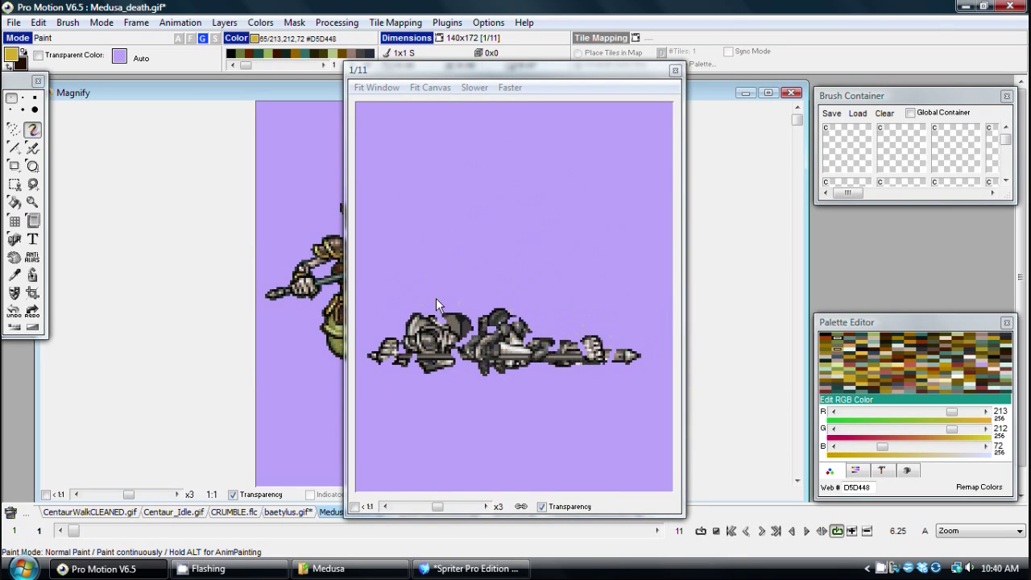
{"action": "key", "text": "Return"}
{"action": "left_click", "coordinate": [463, 569]}
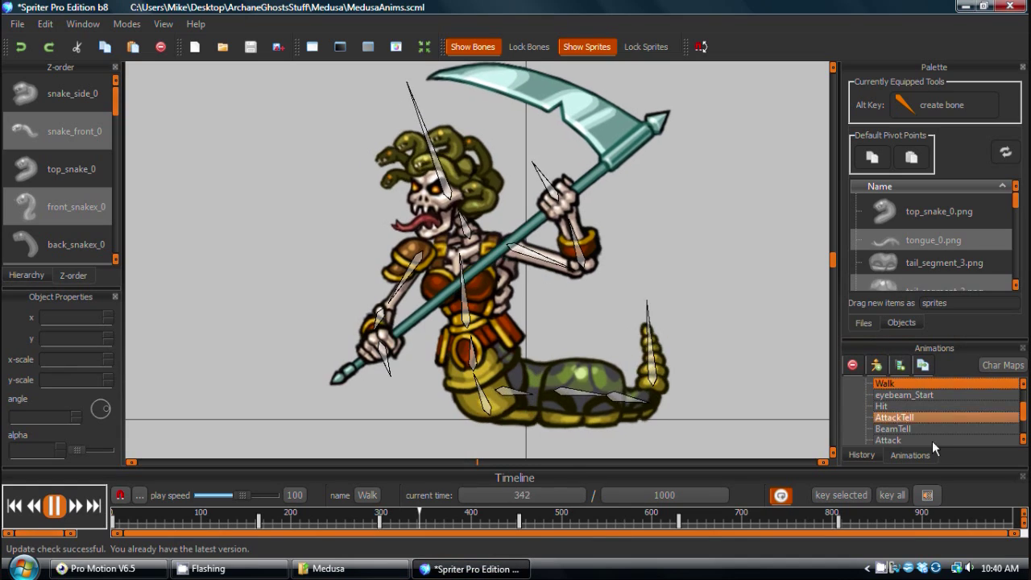
- Load Medusa's Death animation from the Animations list
{"action": "scroll", "coordinate": [950, 419], "scroll_direction": "down", "scroll_amount": 3}
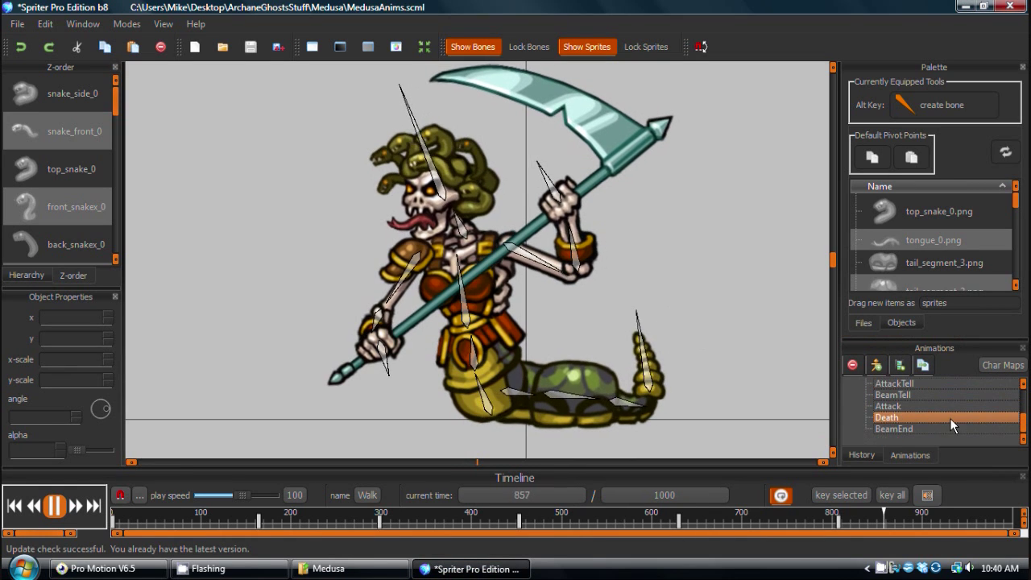
{"action": "left_click", "coordinate": [902, 418]}
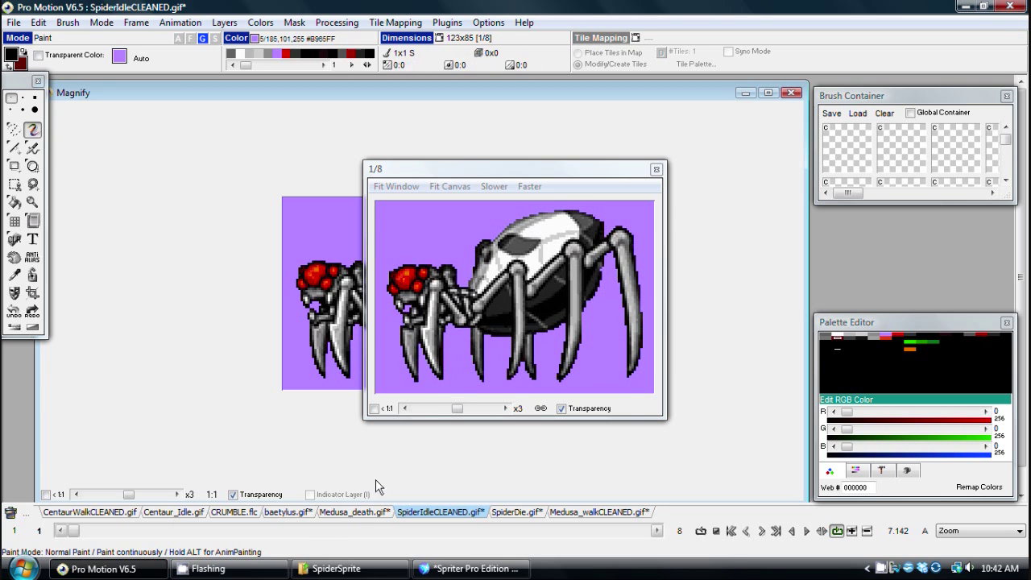
- Move the preview aside, then open SpiderDie.gif and play and stop its death animation
{"action": "left_click", "coordinate": [461, 377]}
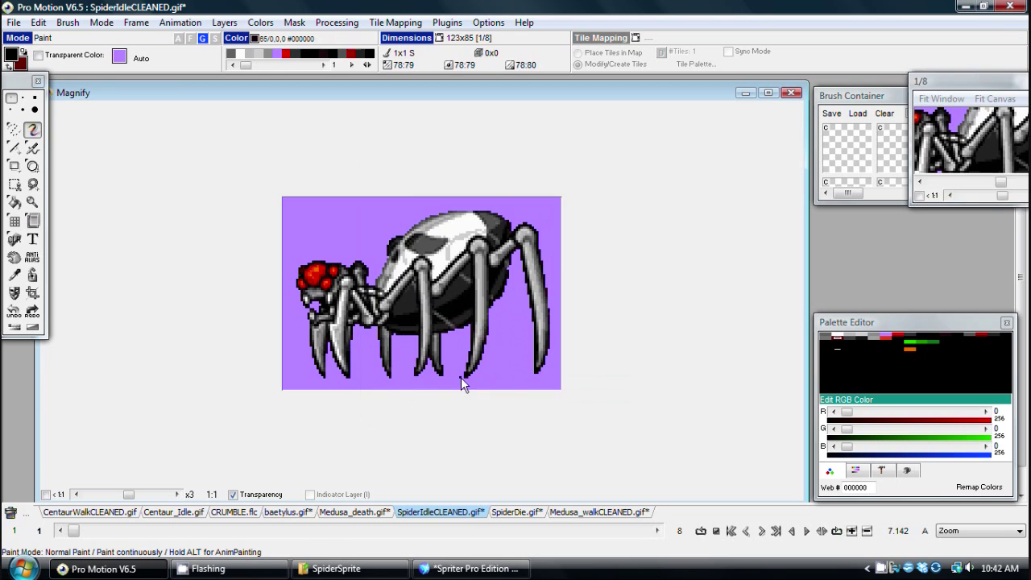
{"action": "left_click", "coordinate": [516, 513]}
{"action": "key", "text": "Return"}
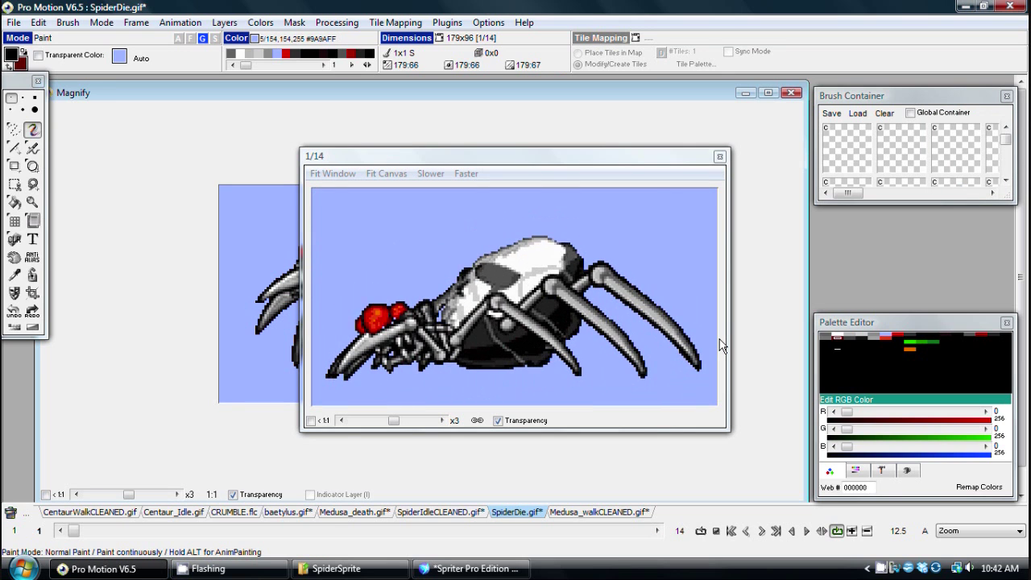
{"action": "left_click", "coordinate": [614, 322]}
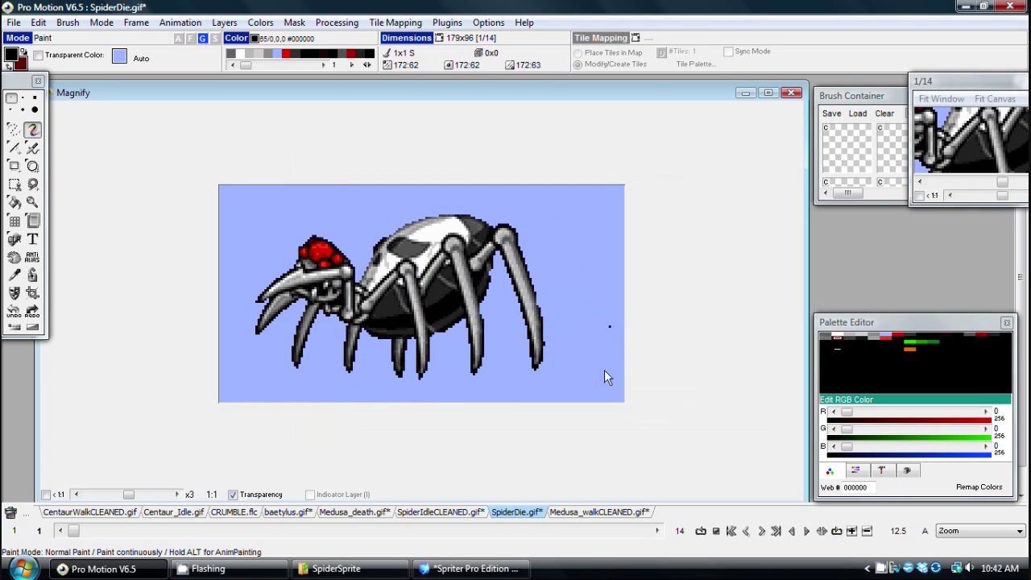
- Play the spider's Attack animation, then switch through Spawn, Hit and Idle
{"action": "left_click", "coordinate": [472, 569]}
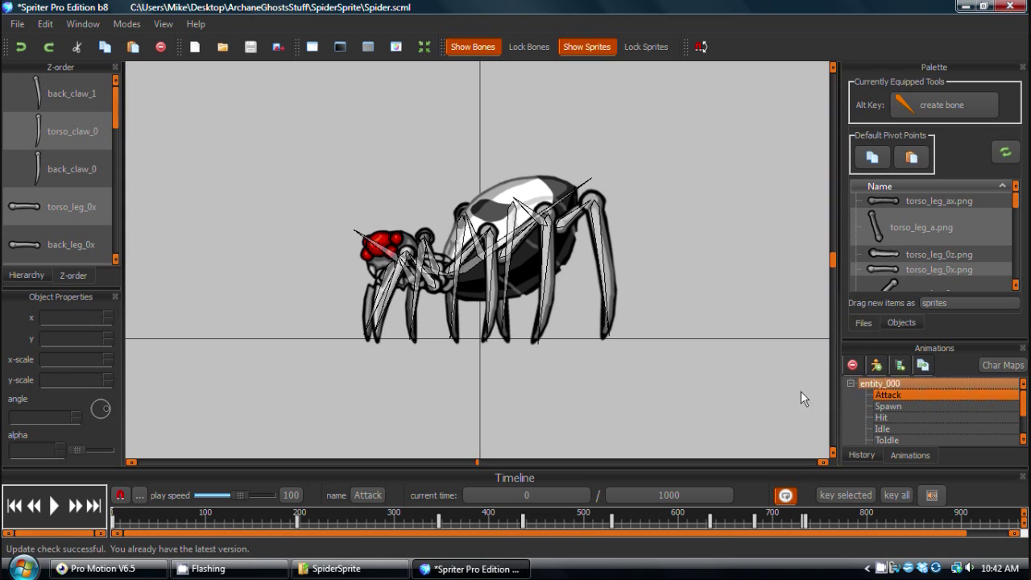
{"action": "left_click", "coordinate": [55, 504]}
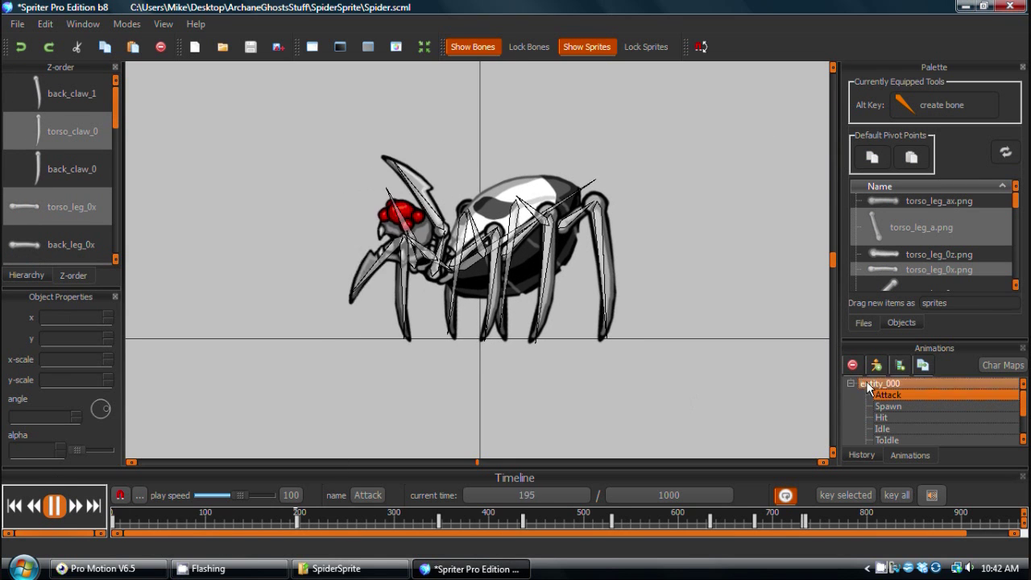
{"action": "left_click", "coordinate": [887, 407]}
{"action": "scroll", "coordinate": [882, 405], "scroll_direction": "down", "scroll_amount": 1}
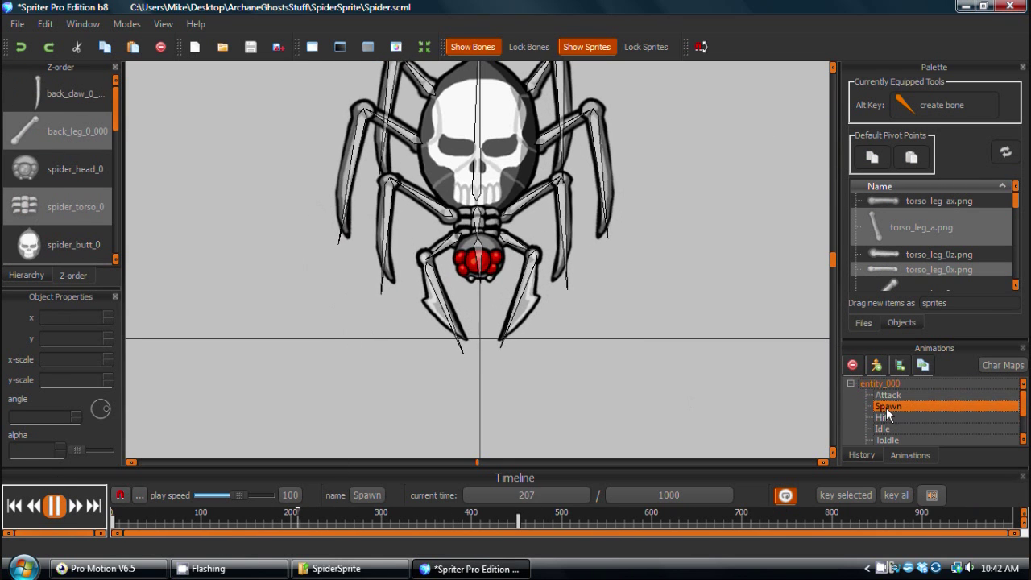
{"action": "scroll", "coordinate": [903, 402], "scroll_direction": "up", "scroll_amount": 1}
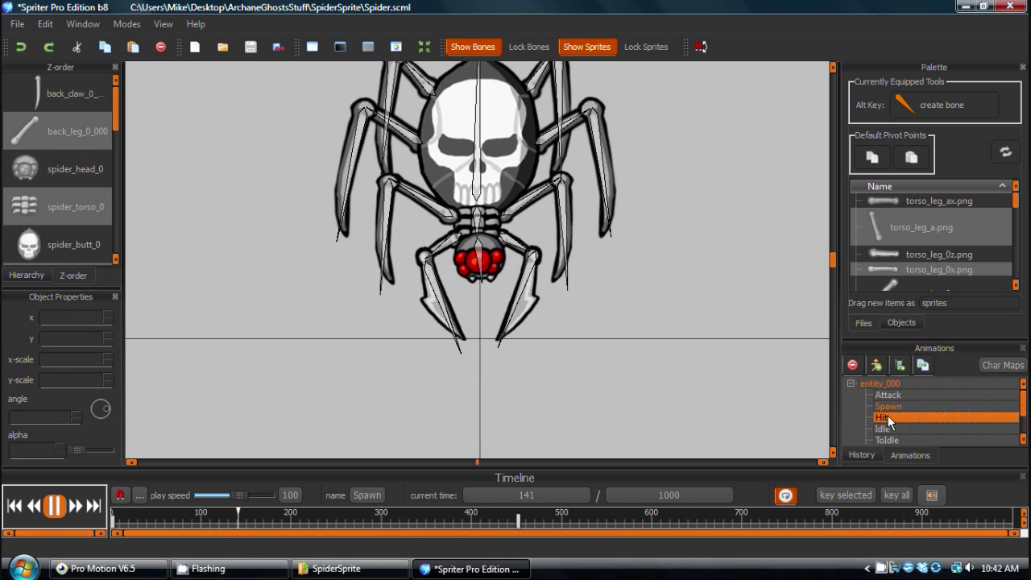
{"action": "left_click", "coordinate": [888, 417]}
{"action": "left_click", "coordinate": [893, 428]}
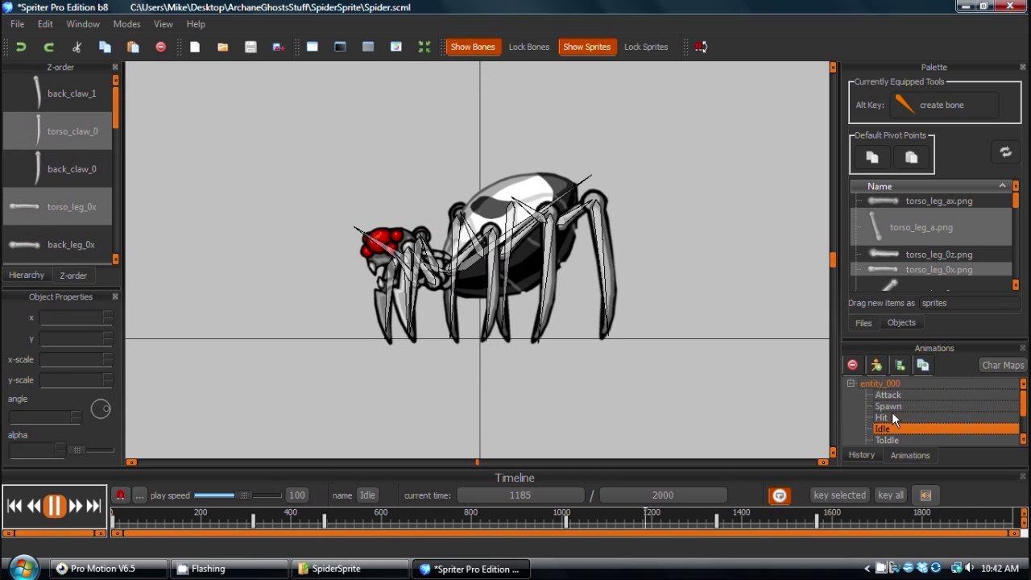
- Hide the bones, load Die_0, and pause it at time 404
{"action": "left_click", "coordinate": [473, 46]}
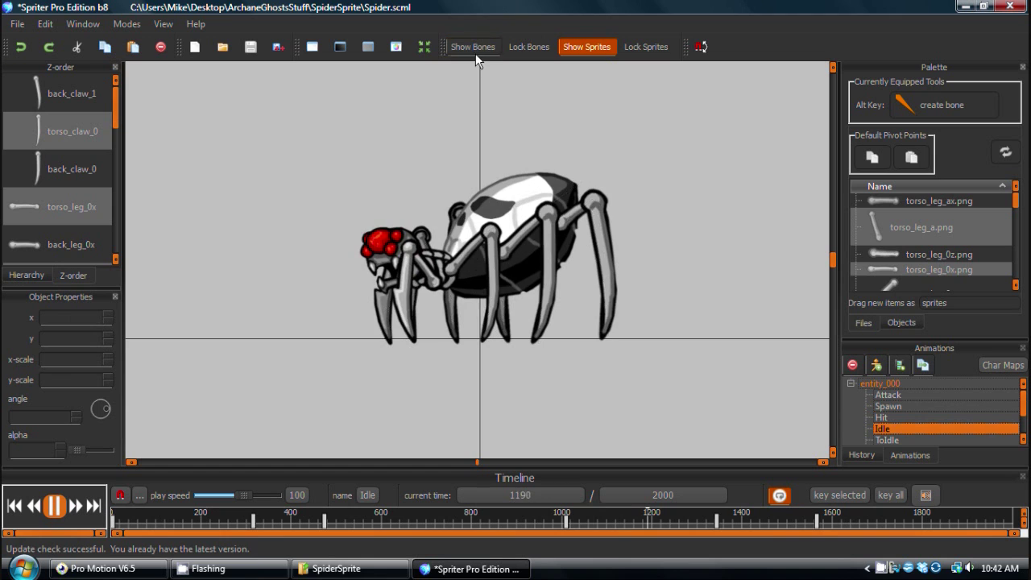
{"action": "scroll", "coordinate": [923, 427], "scroll_direction": "down", "scroll_amount": 1}
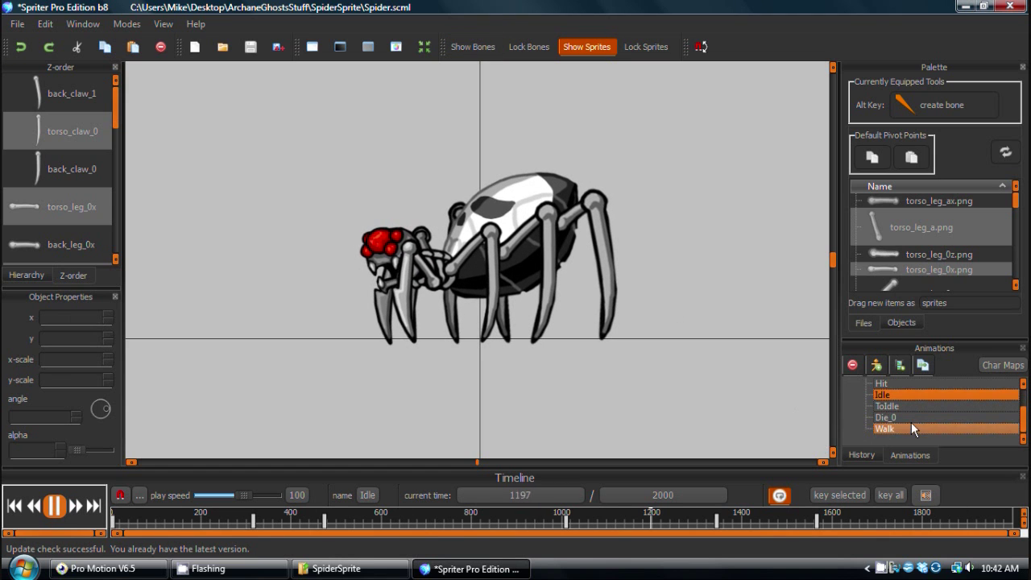
{"action": "left_click", "coordinate": [891, 417]}
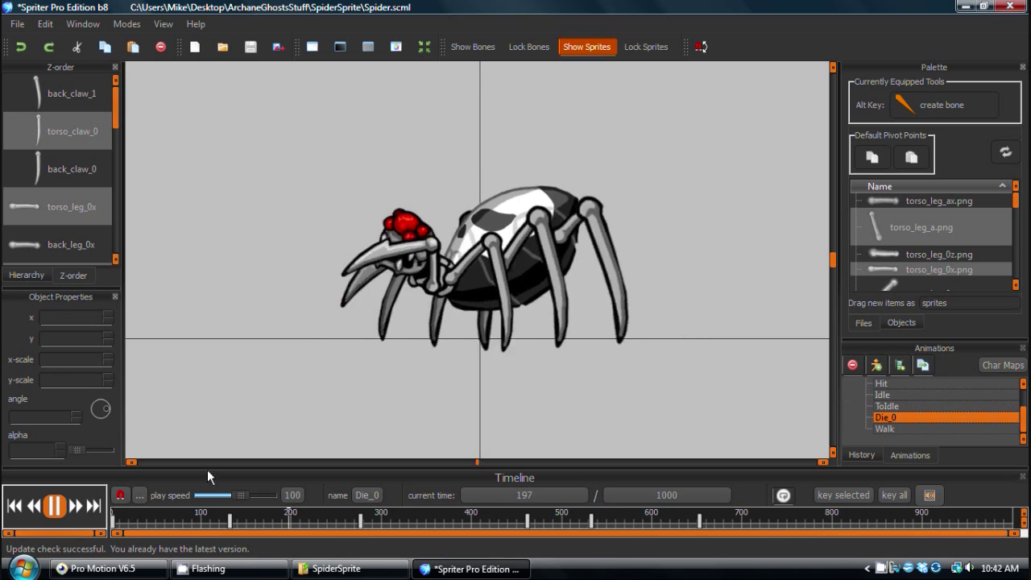
{"action": "left_click", "coordinate": [56, 507]}
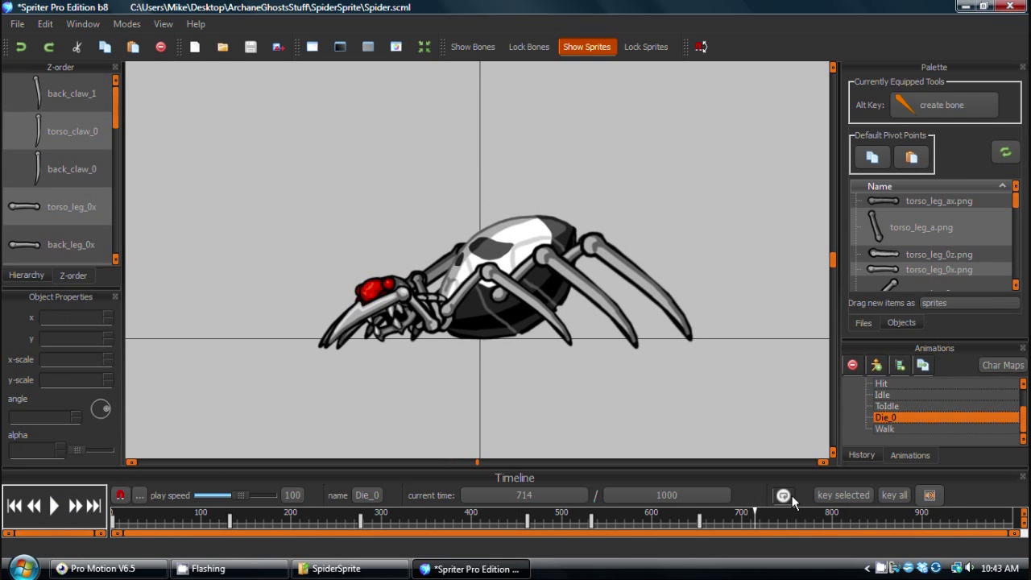
{"action": "left_click", "coordinate": [476, 516]}
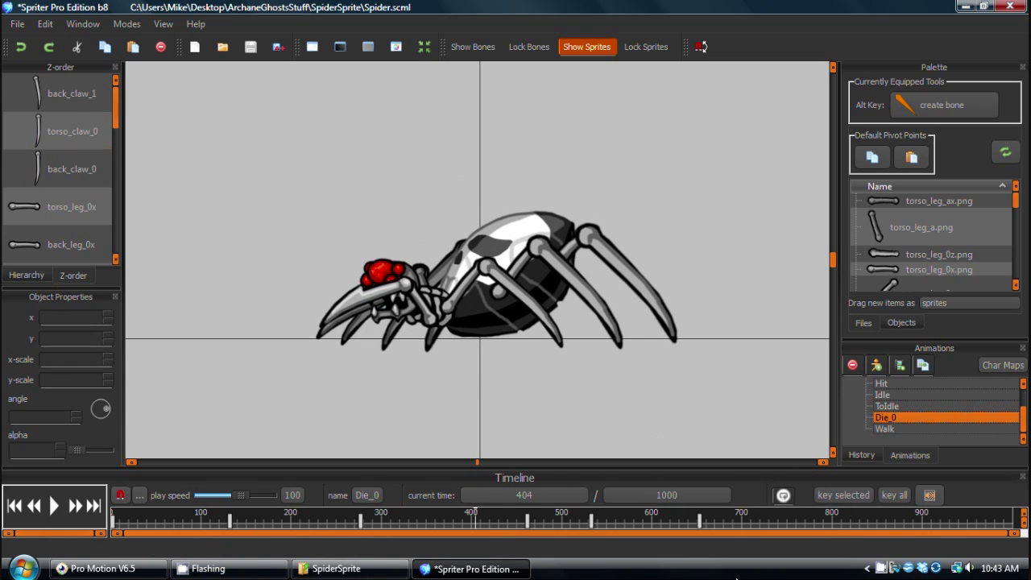
- Jump Spriter's Die_0 to its end, then step SpiderDie.gif forward to frame 14/14
{"action": "left_click", "coordinate": [1012, 517]}
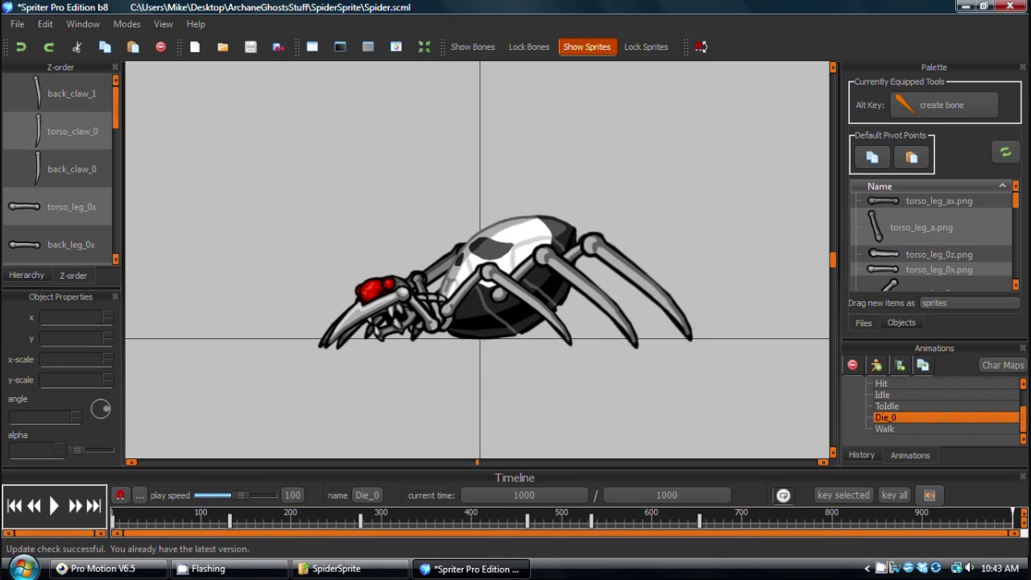
{"action": "left_click", "coordinate": [142, 571]}
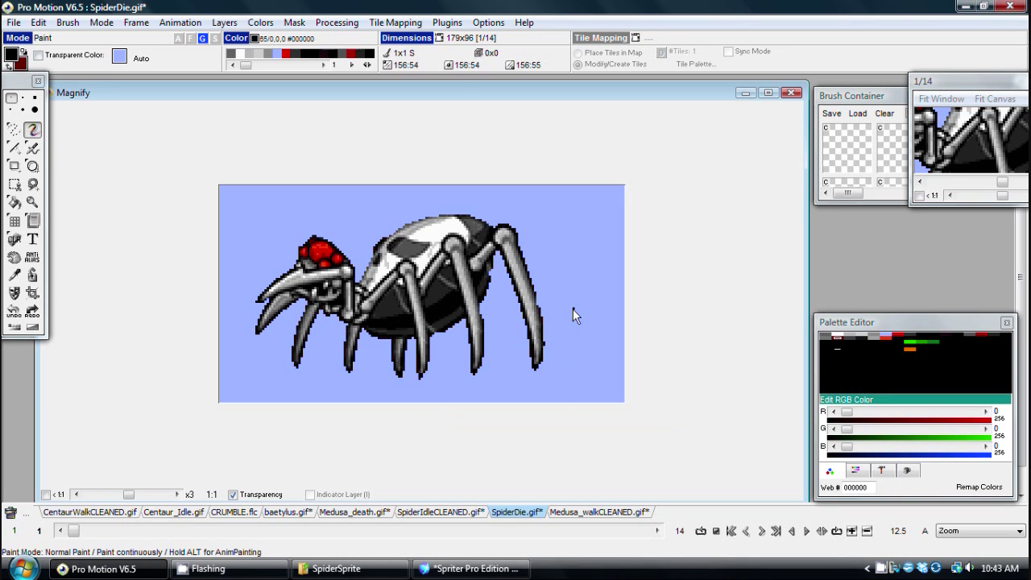
{"action": "key", "text": "4"}
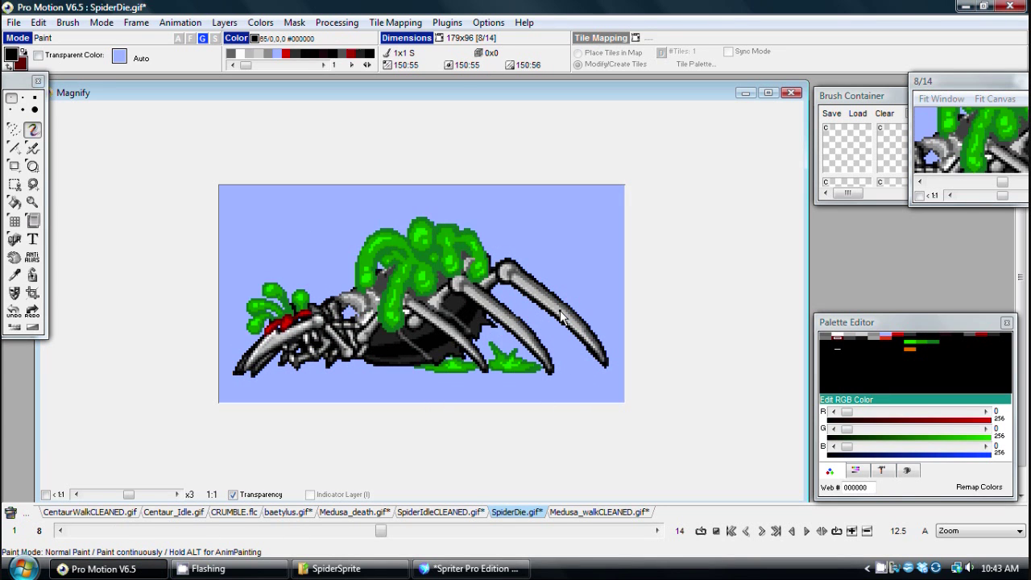
{"action": "key", "text": "4"}
{"action": "key", "text": "4"}
{"action": "key", "text": "4"}
{"action": "key", "text": "4"}
{"action": "key", "text": "4"}
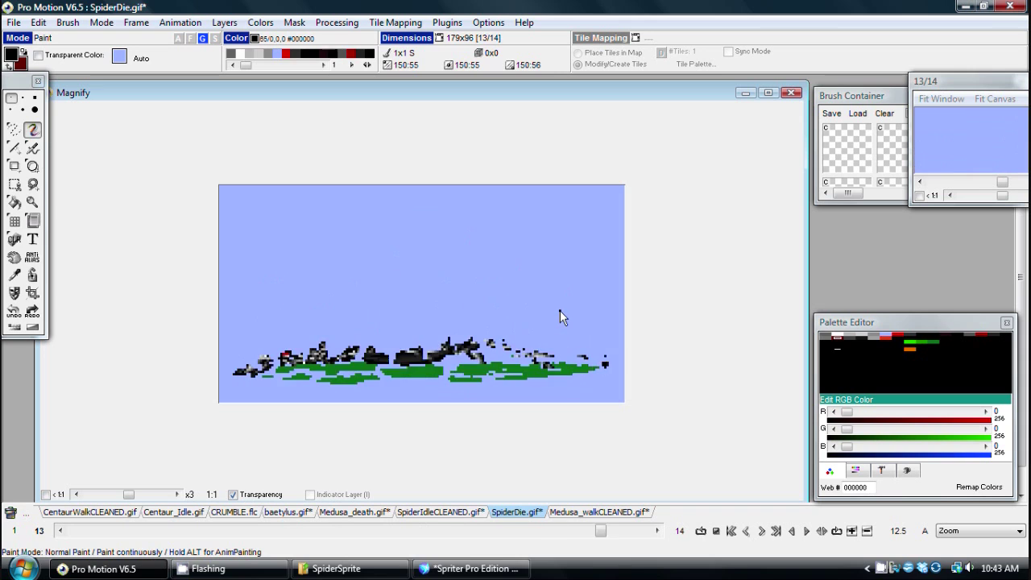
{"action": "key", "text": "4"}
{"action": "key", "text": "3"}
{"action": "key", "text": "3"}
{"action": "key", "text": "3"}
{"action": "key", "text": "3"}
{"action": "key", "text": "4"}
{"action": "key", "text": "4"}
{"action": "key", "text": "4"}
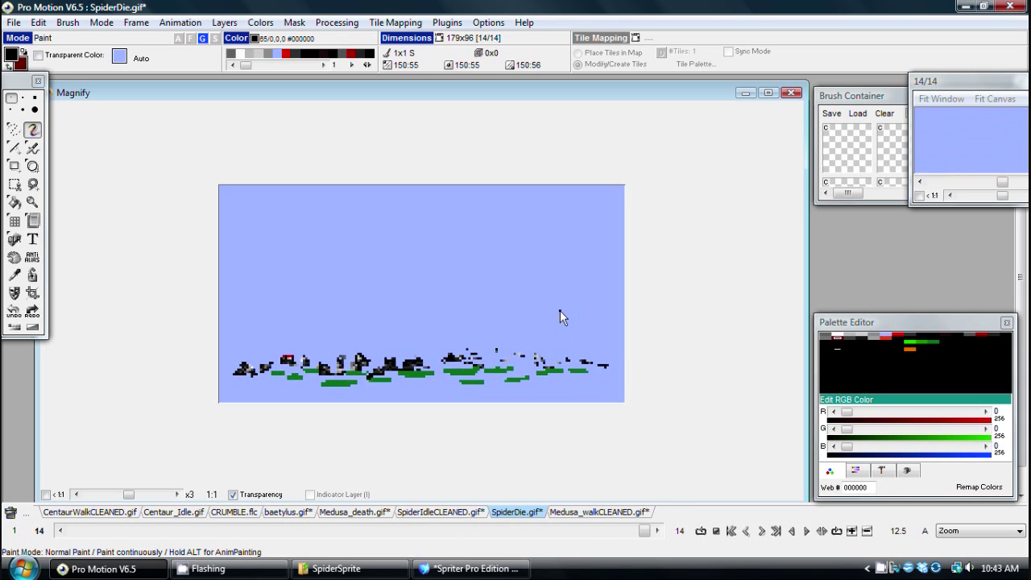
{"action": "key", "text": "4"}
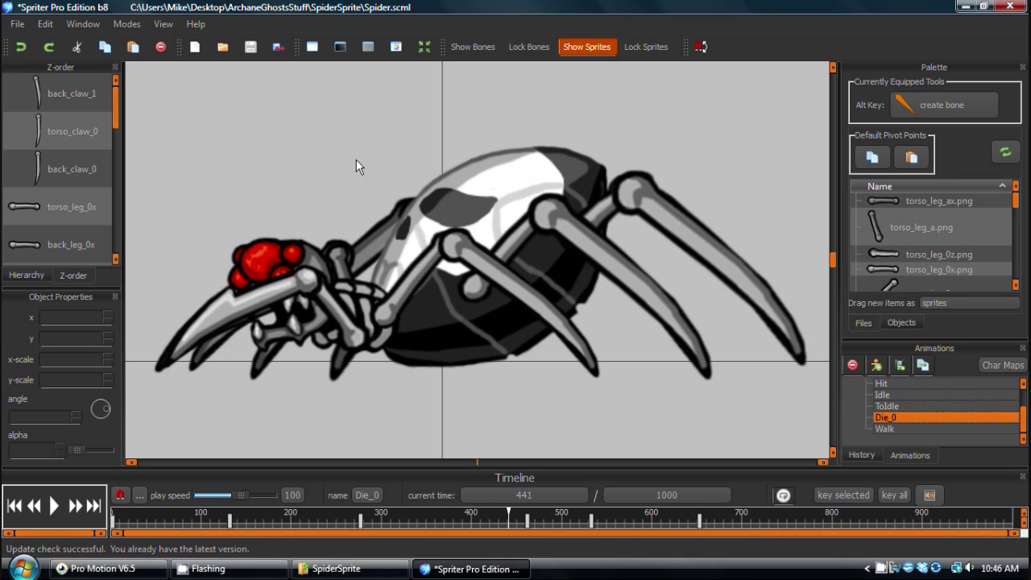
- Select the back_claw_0, back_claw_1 and torso_claw_0 pieces and zoom in on the spider
{"action": "left_click", "coordinate": [516, 205]}
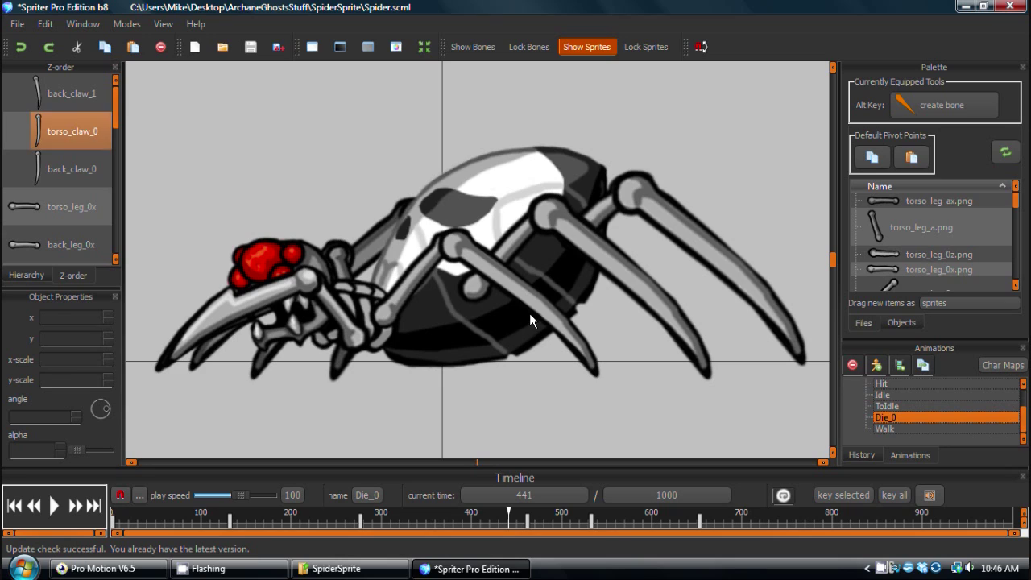
{"action": "left_click_drag", "start_coordinate": [397, 318], "coordinate": [633, 149]}
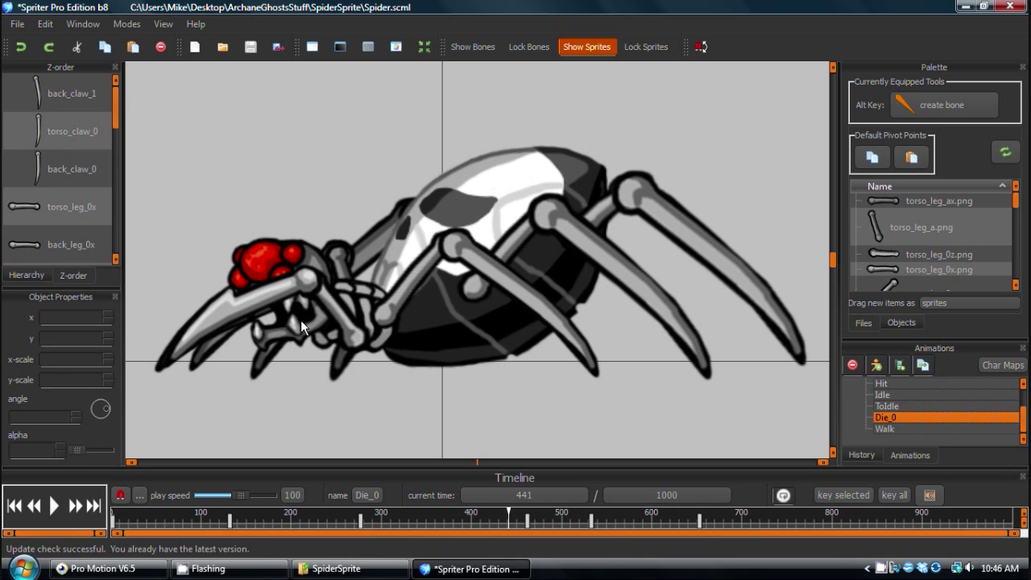
{"action": "left_click", "coordinate": [561, 324]}
{"action": "left_click", "coordinate": [457, 248]}
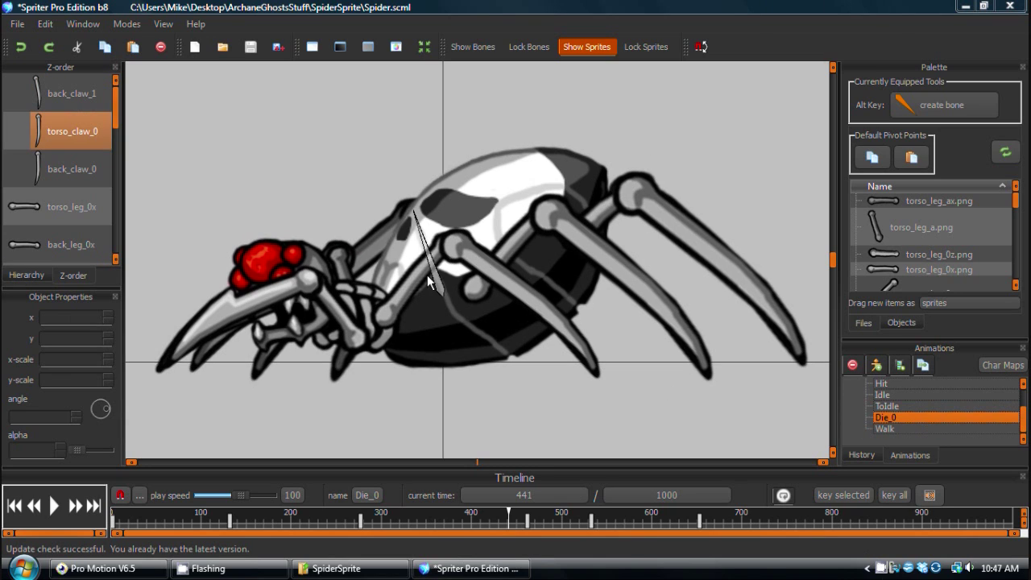
{"action": "scroll", "coordinate": [375, 146], "scroll_direction": "up", "scroll_amount": 4}
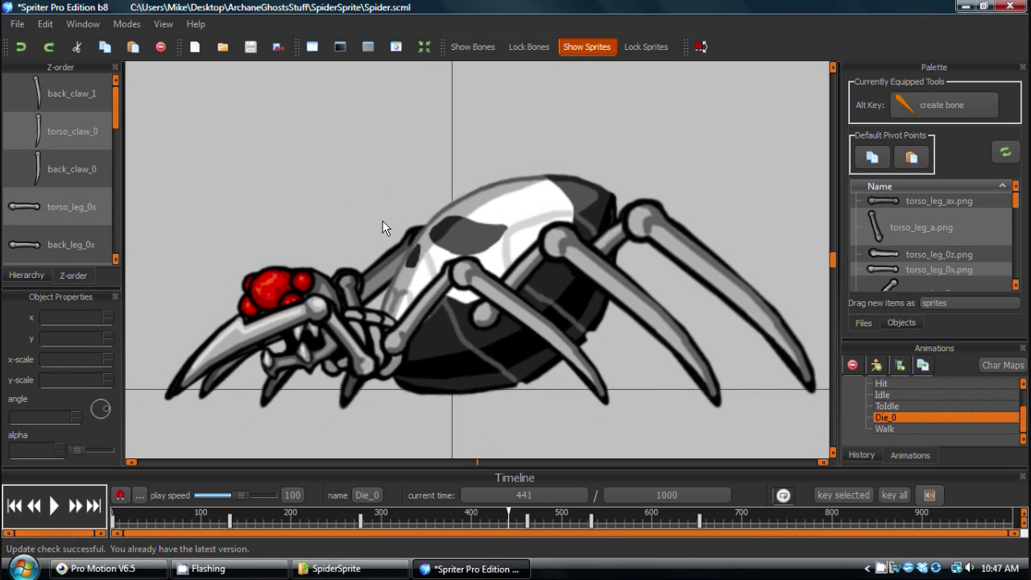
{"action": "left_click", "coordinate": [469, 204]}
{"action": "scroll", "coordinate": [467, 221], "scroll_direction": "up", "scroll_amount": 2}
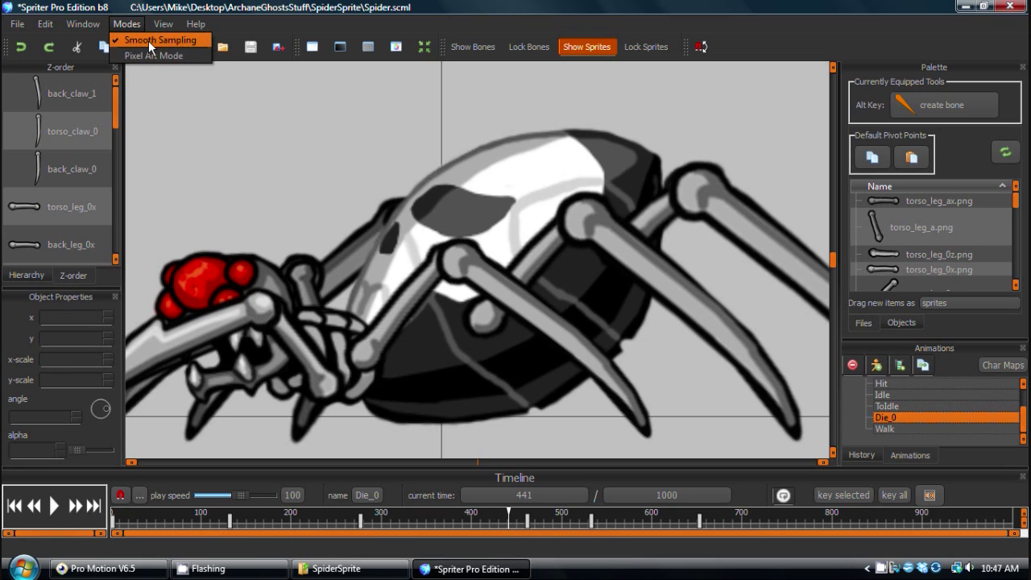
- Close the modes list keeping Smooth Sampling, and scrub Die_0 back and forth to 378
{"action": "left_click", "coordinate": [150, 40]}
{"action": "scroll", "coordinate": [521, 211], "scroll_direction": "up", "scroll_amount": 4}
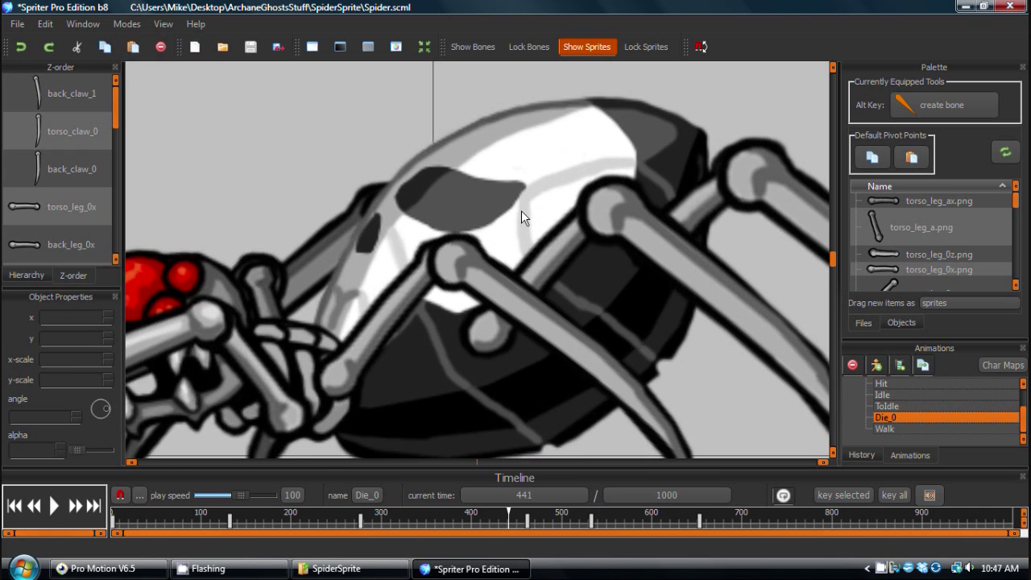
{"action": "left_click_drag", "start_coordinate": [454, 522], "coordinate": [554, 511]}
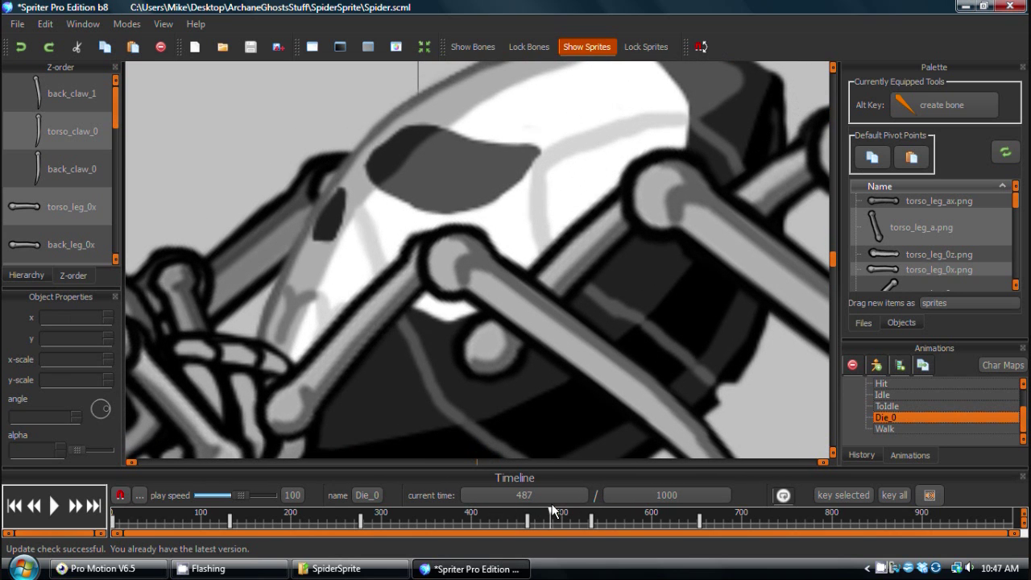
{"action": "left_click_drag", "start_coordinate": [542, 513], "coordinate": [611, 522]}
{"action": "left_click_drag", "start_coordinate": [538, 522], "coordinate": [457, 513]}
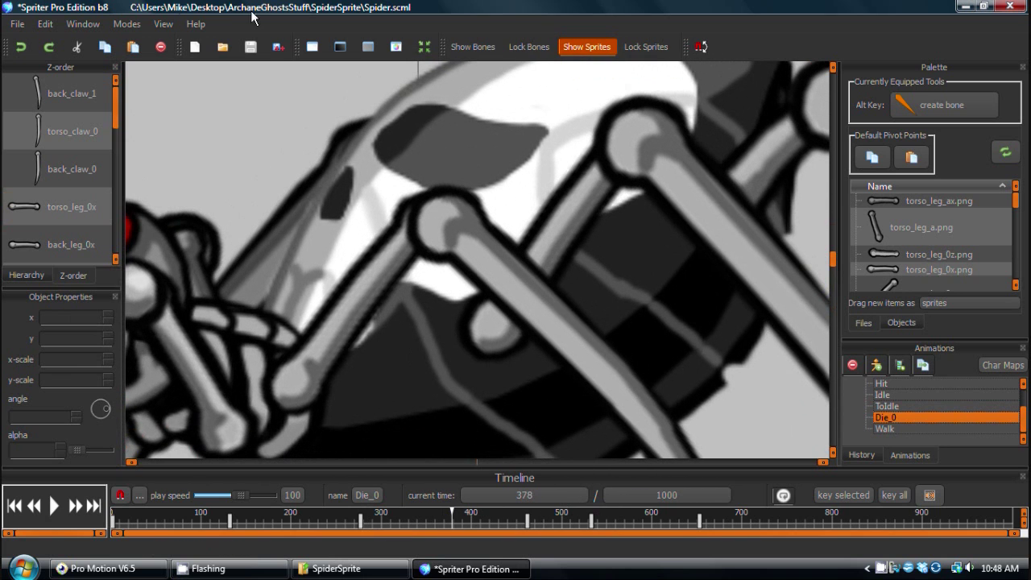
{"action": "left_click", "coordinate": [127, 25]}
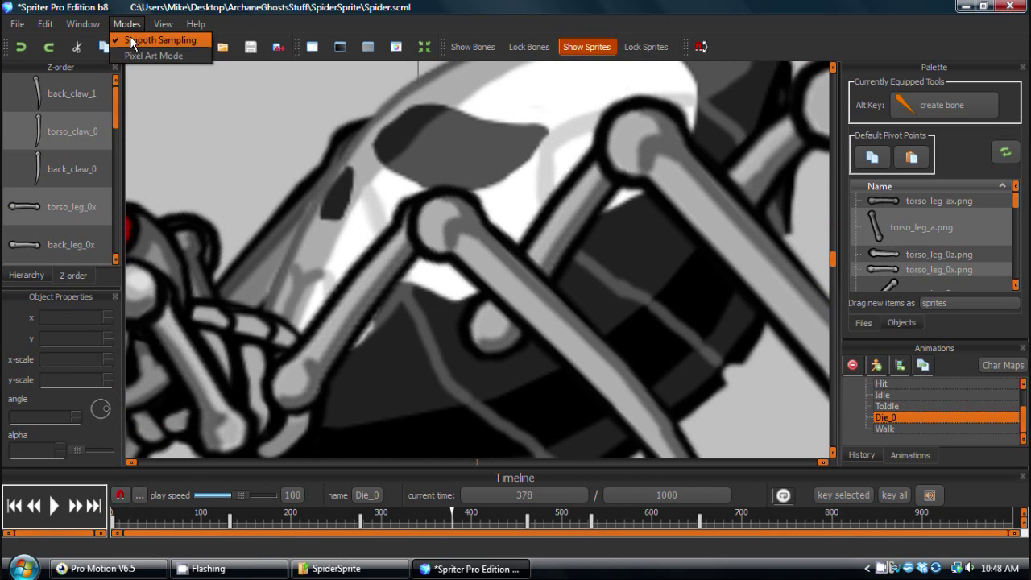
{"action": "left_click", "coordinate": [139, 41]}
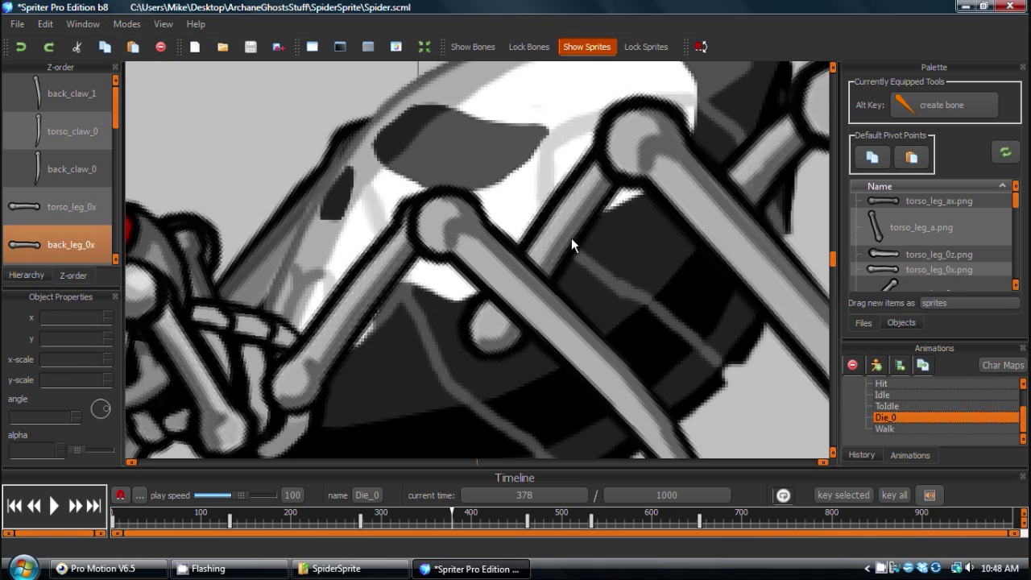
{"action": "scroll", "coordinate": [572, 238], "scroll_direction": "up", "scroll_amount": 3}
{"action": "scroll", "coordinate": [580, 229], "scroll_direction": "down", "scroll_amount": 3}
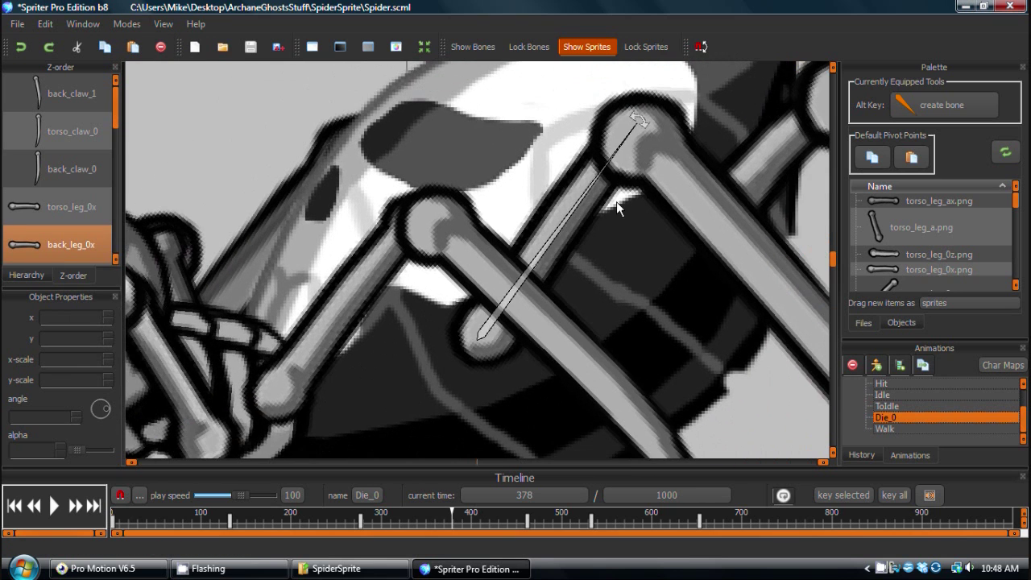
{"action": "scroll", "coordinate": [617, 201], "scroll_direction": "up", "scroll_amount": 3}
{"action": "scroll", "coordinate": [648, 99], "scroll_direction": "up", "scroll_amount": 2}
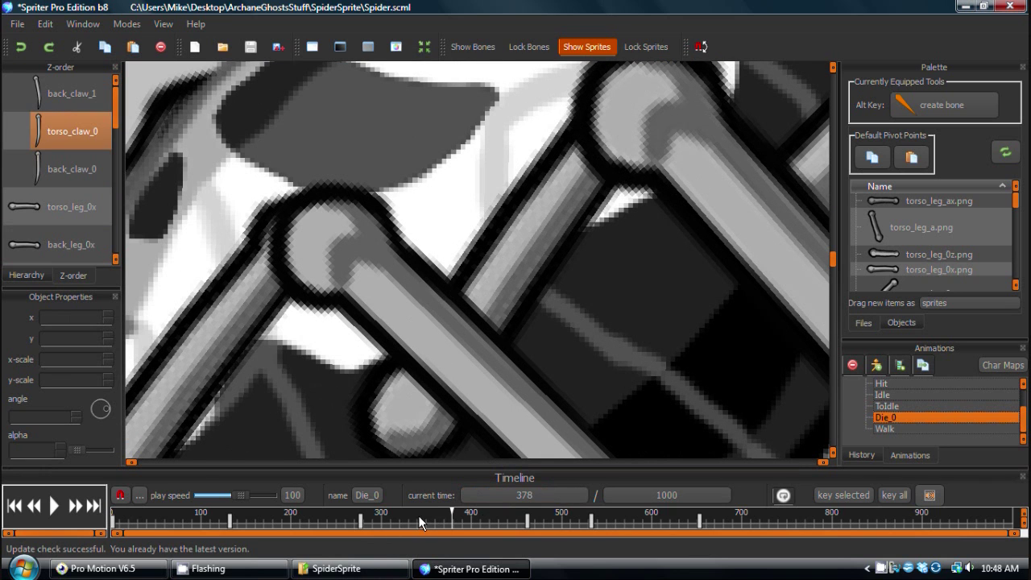
{"action": "left_click_drag", "start_coordinate": [419, 523], "coordinate": [466, 483]}
{"action": "left_click", "coordinate": [346, 320]}
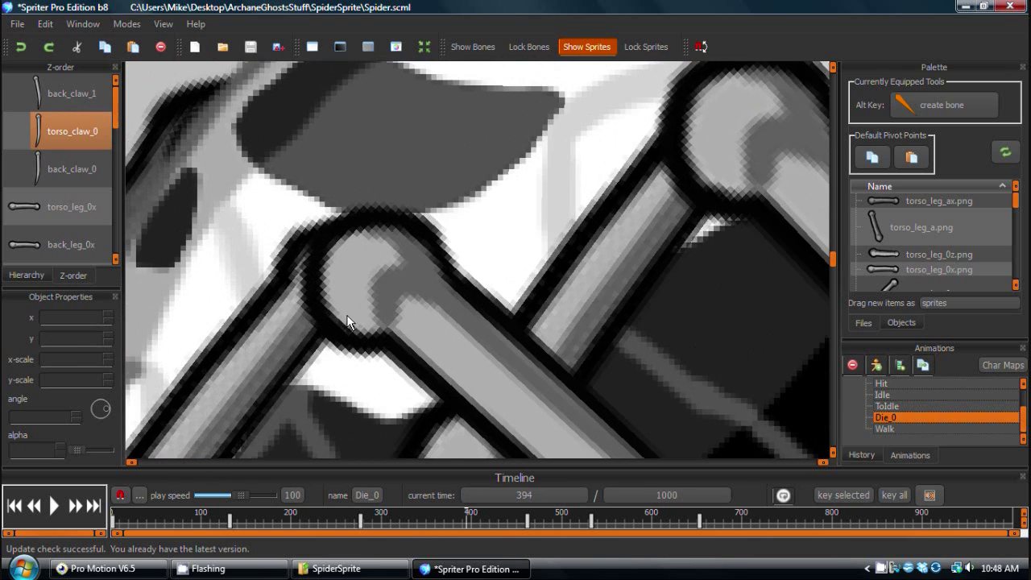
{"action": "scroll", "coordinate": [346, 321], "scroll_direction": "up", "scroll_amount": 4}
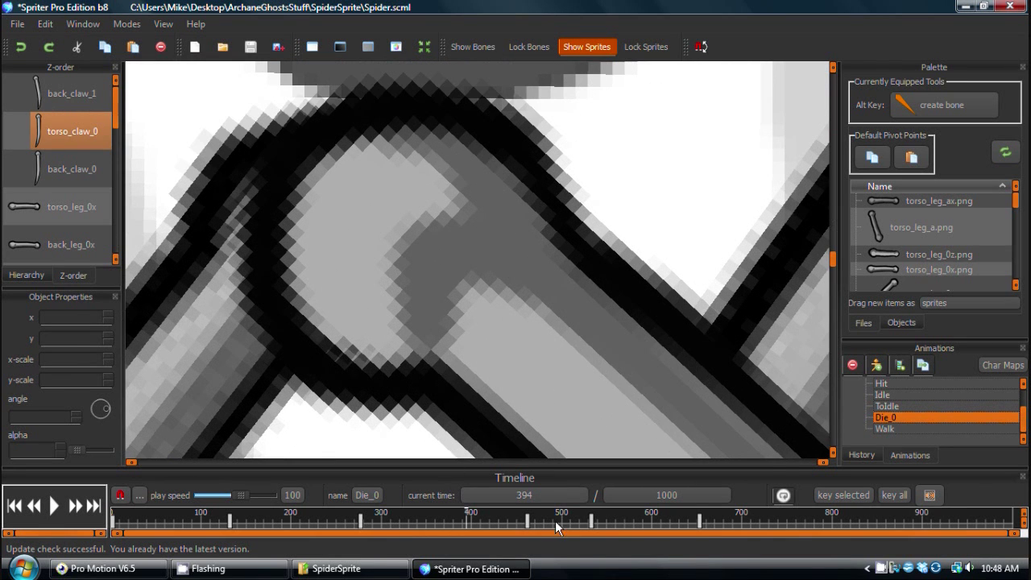
{"action": "left_click_drag", "start_coordinate": [556, 528], "coordinate": [433, 477]}
{"action": "left_click", "coordinate": [481, 257]}
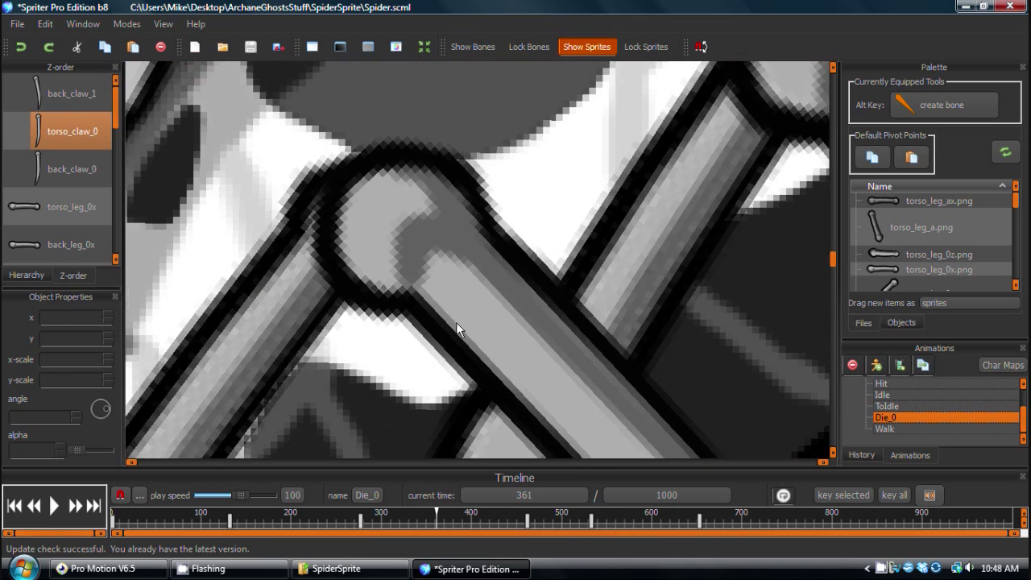
{"action": "scroll", "coordinate": [456, 324], "scroll_direction": "down", "scroll_amount": 6}
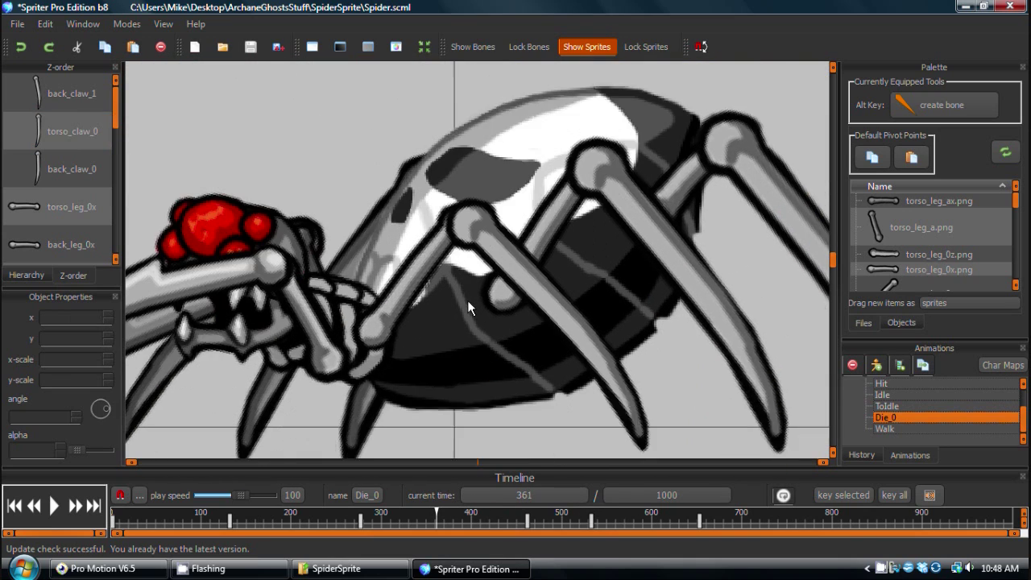
{"action": "left_click_drag", "start_coordinate": [467, 309], "coordinate": [479, 282]}
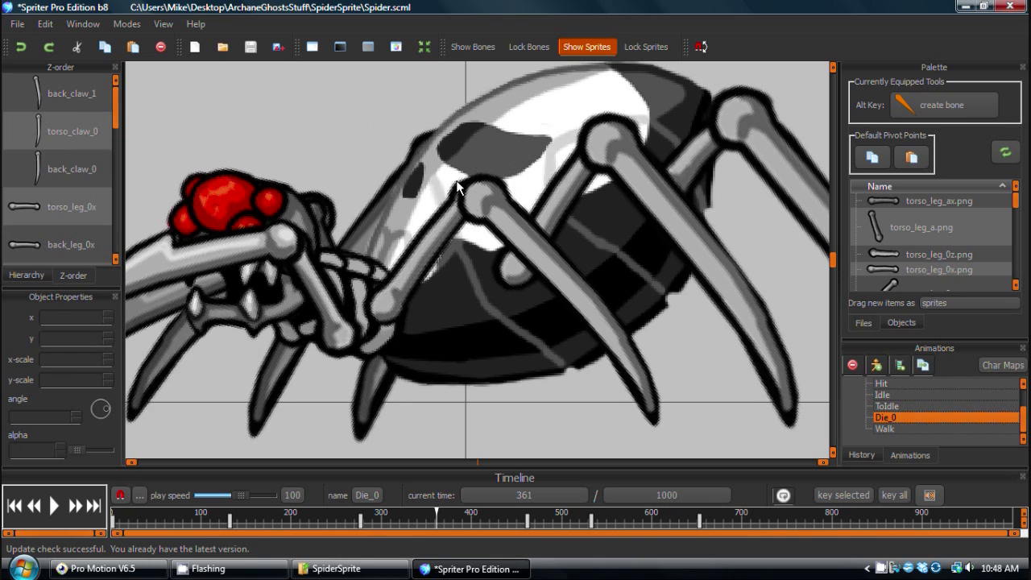
{"action": "left_click", "coordinate": [427, 258]}
{"action": "left_click", "coordinate": [411, 142]}
{"action": "left_click", "coordinate": [526, 281]}
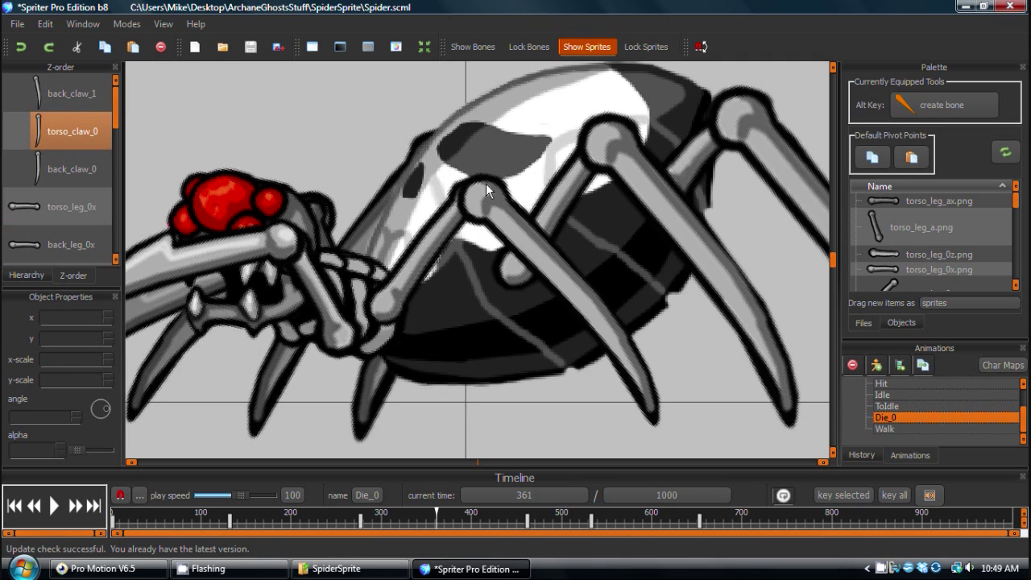
{"action": "scroll", "coordinate": [492, 205], "scroll_direction": "up", "scroll_amount": 5}
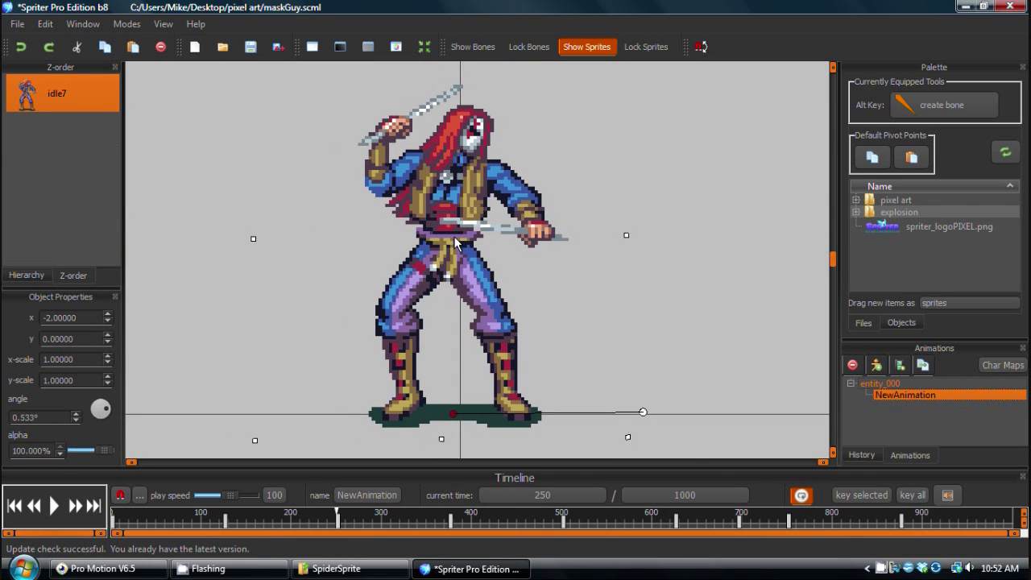
- Zoom in on the maskGuy character and scrub NewAnimation back and forth to time 164
{"action": "scroll", "coordinate": [457, 242], "scroll_direction": "up", "scroll_amount": 5}
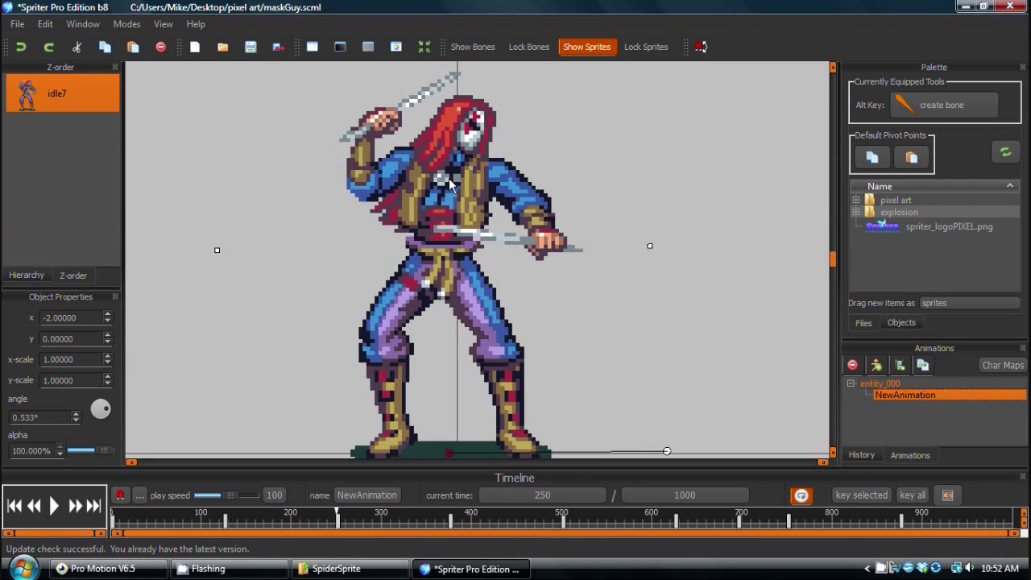
{"action": "scroll", "coordinate": [462, 204], "scroll_direction": "down", "scroll_amount": 4}
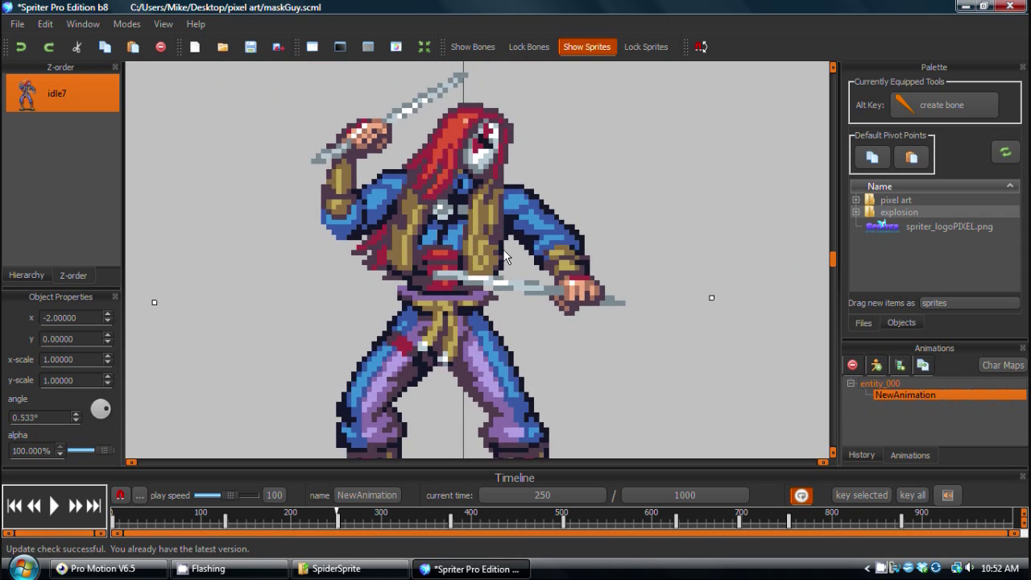
{"action": "scroll", "coordinate": [457, 250], "scroll_direction": "up", "scroll_amount": 3}
{"action": "left_click_drag", "start_coordinate": [220, 516], "coordinate": [509, 522]}
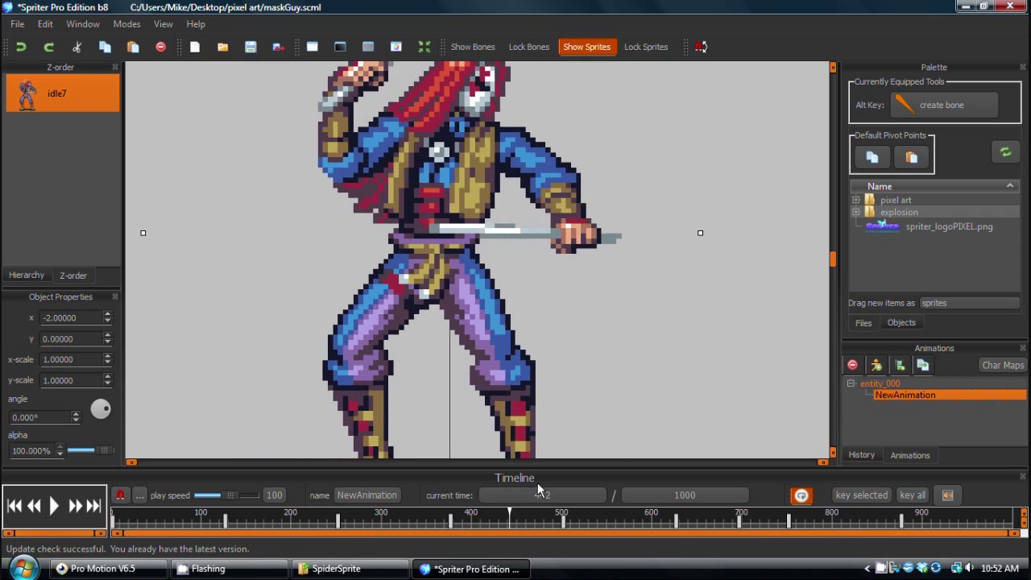
{"action": "scroll", "coordinate": [490, 431], "scroll_direction": "down", "scroll_amount": 2}
{"action": "left_click_drag", "start_coordinate": [173, 524], "coordinate": [257, 514]}
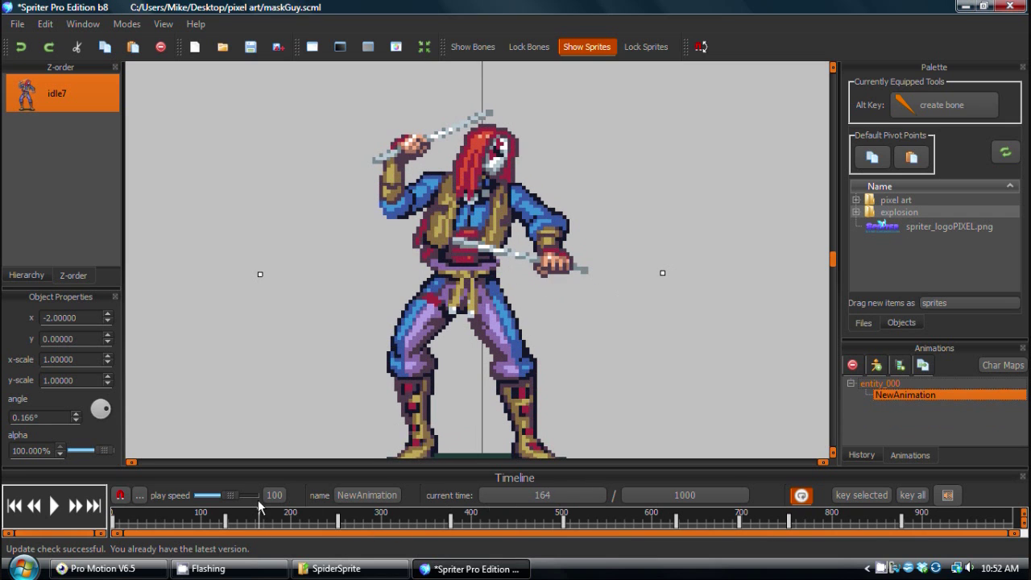
- Check Pixel Art Mode, then stretch and squeeze the idle7 sprite, undoing both changes
{"action": "left_click", "coordinate": [123, 24]}
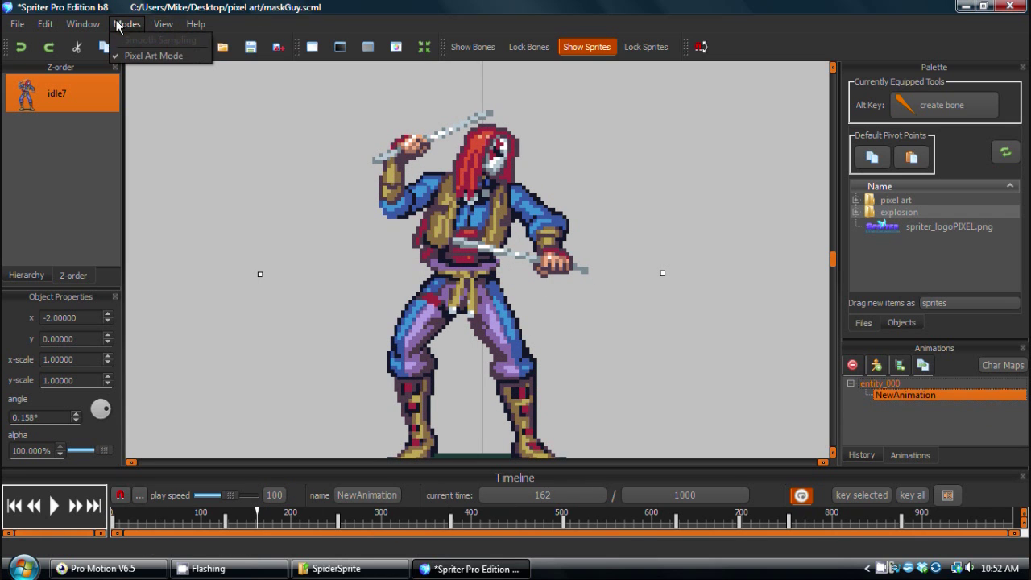
{"action": "left_click", "coordinate": [163, 24]}
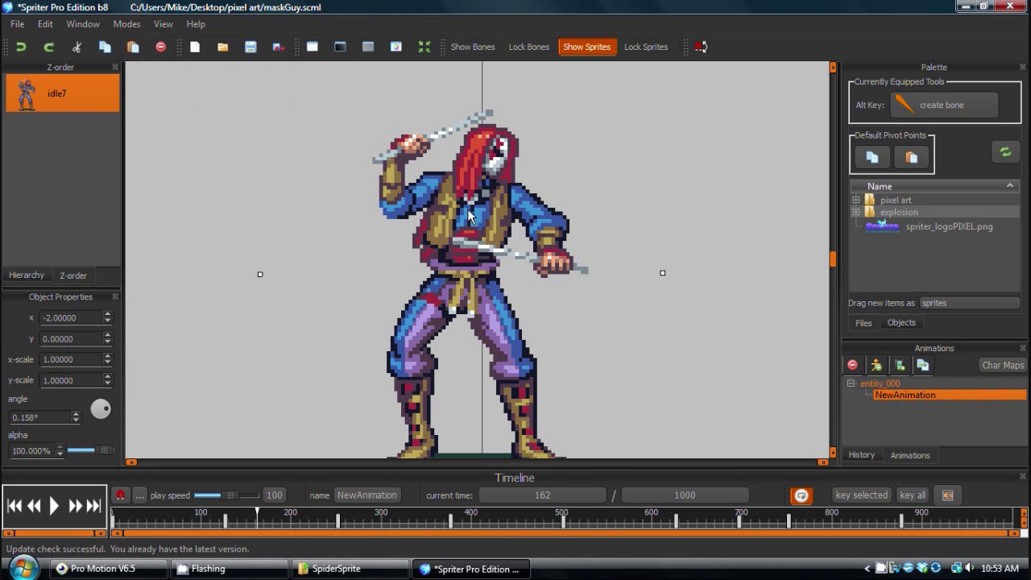
{"action": "scroll", "coordinate": [568, 299], "scroll_direction": "down", "scroll_amount": 1}
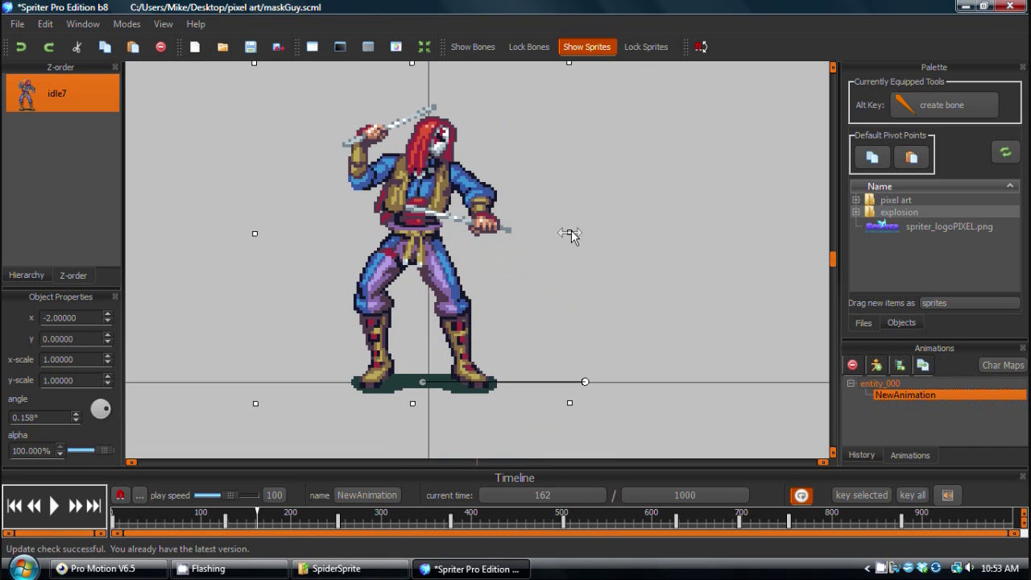
{"action": "left_click_drag", "start_coordinate": [570, 233], "coordinate": [769, 236]}
{"action": "scroll", "coordinate": [382, 236], "scroll_direction": "up", "scroll_amount": 2}
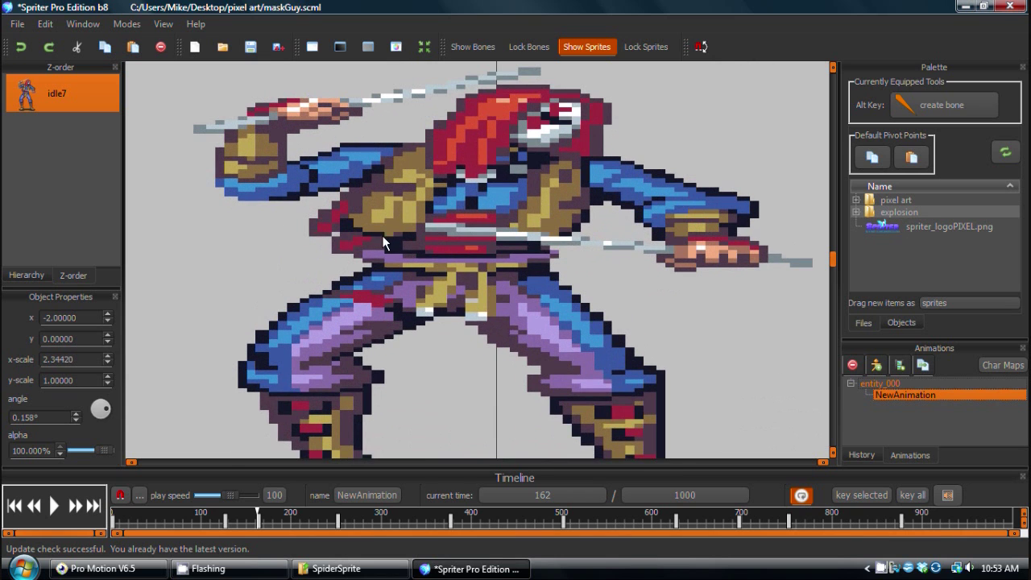
{"action": "scroll", "coordinate": [721, 268], "scroll_direction": "down", "scroll_amount": 3}
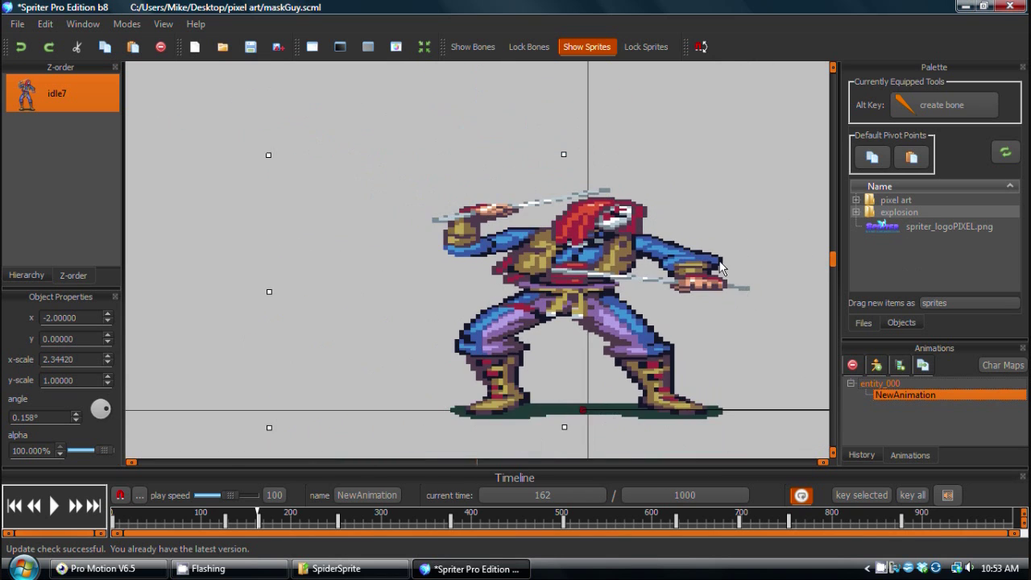
{"action": "key", "text": "ctrl+z"}
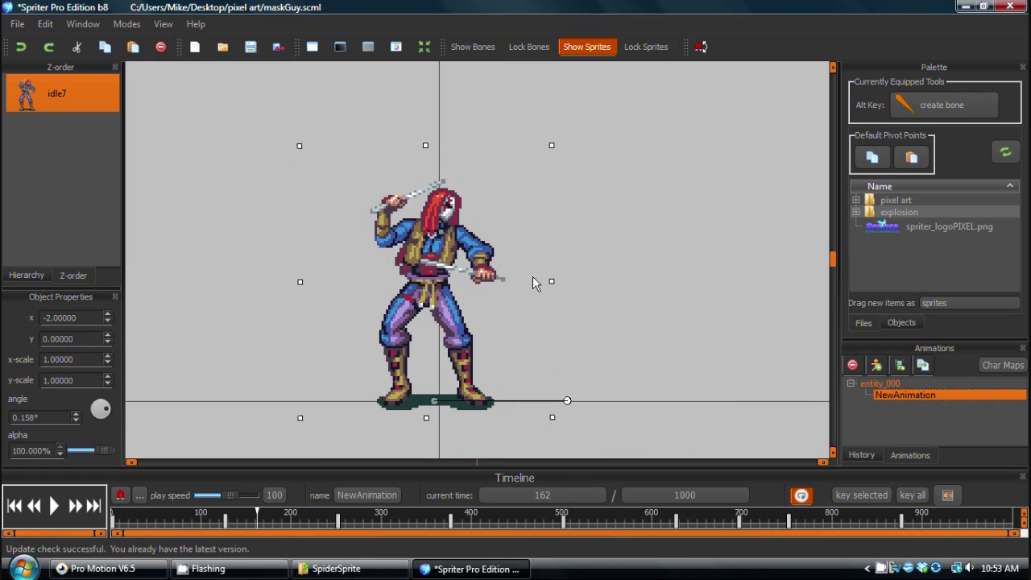
{"action": "left_click_drag", "start_coordinate": [552, 284], "coordinate": [483, 283]}
{"action": "key", "text": "ctrl+z"}
- Rotate the idle7 sprite to 331.773° and pan to recentre the tilted sprite
{"action": "scroll", "coordinate": [495, 193], "scroll_direction": "up", "scroll_amount": 2}
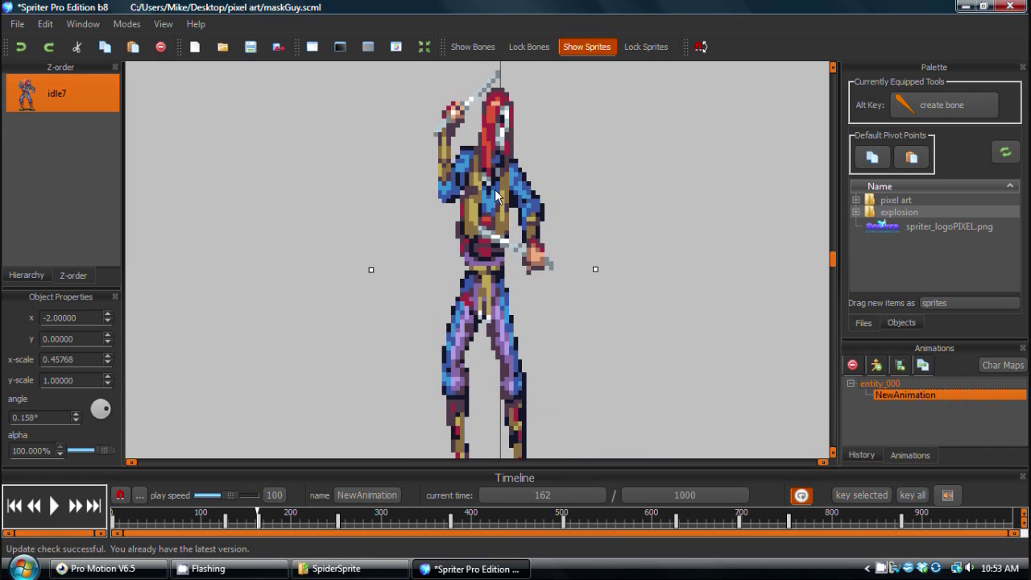
{"action": "scroll", "coordinate": [500, 195], "scroll_direction": "up", "scroll_amount": 3}
{"action": "scroll", "coordinate": [500, 195], "scroll_direction": "down", "scroll_amount": 4}
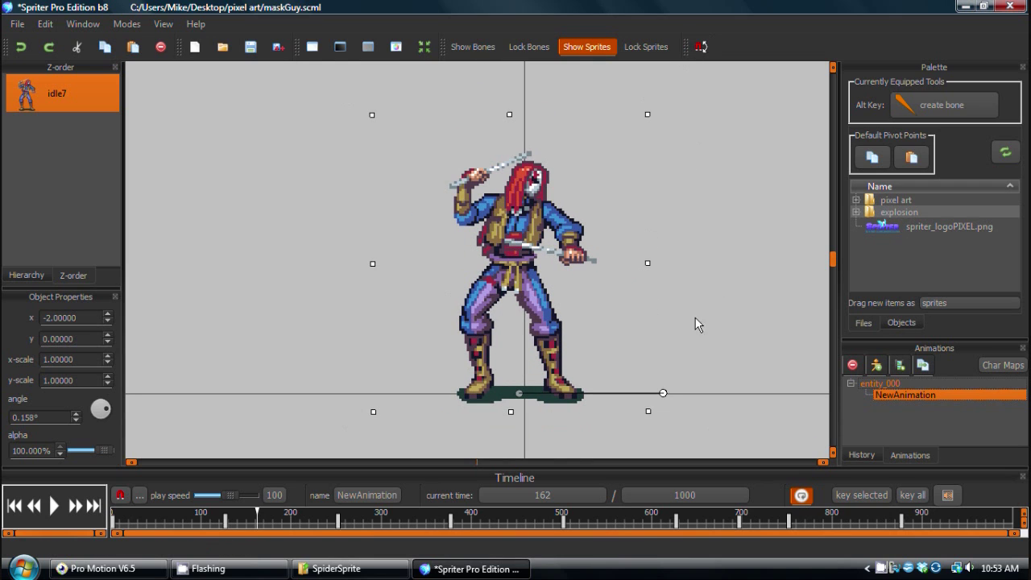
{"action": "left_click_drag", "start_coordinate": [664, 394], "coordinate": [640, 459]}
{"action": "scroll", "coordinate": [625, 324], "scroll_direction": "up", "scroll_amount": 2}
{"action": "scroll", "coordinate": [635, 284], "scroll_direction": "up", "scroll_amount": 3}
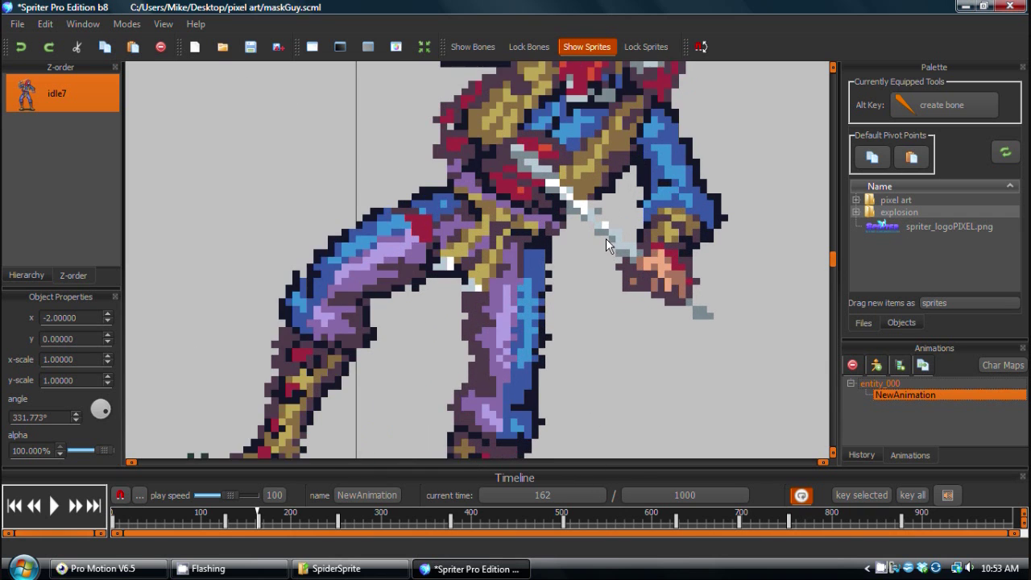
{"action": "scroll", "coordinate": [615, 214], "scroll_direction": "down", "scroll_amount": 4}
{"action": "left_click_drag", "start_coordinate": [543, 239], "coordinate": [497, 247]}
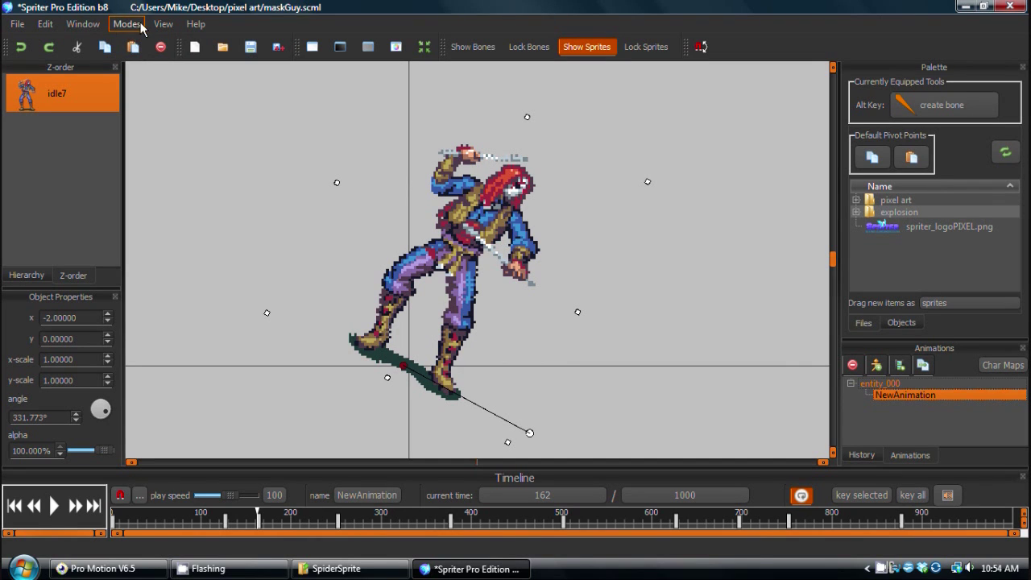
- Undo the rotation so the sprite is upright at 0.158°, and toggle Pixel Art Mode
{"action": "key", "text": "ctrl+z"}
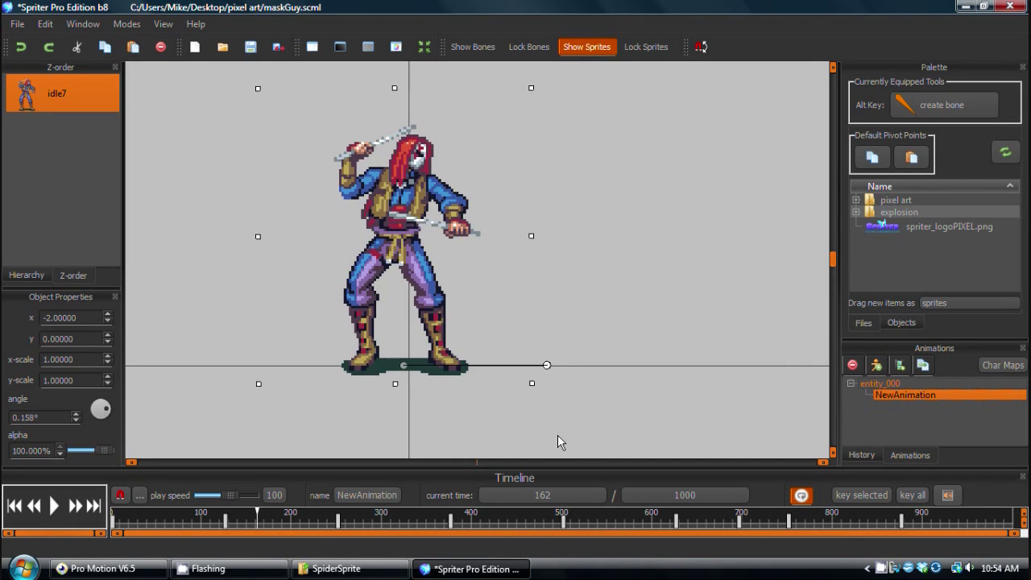
{"action": "left_click_drag", "start_coordinate": [637, 249], "coordinate": [764, 249]}
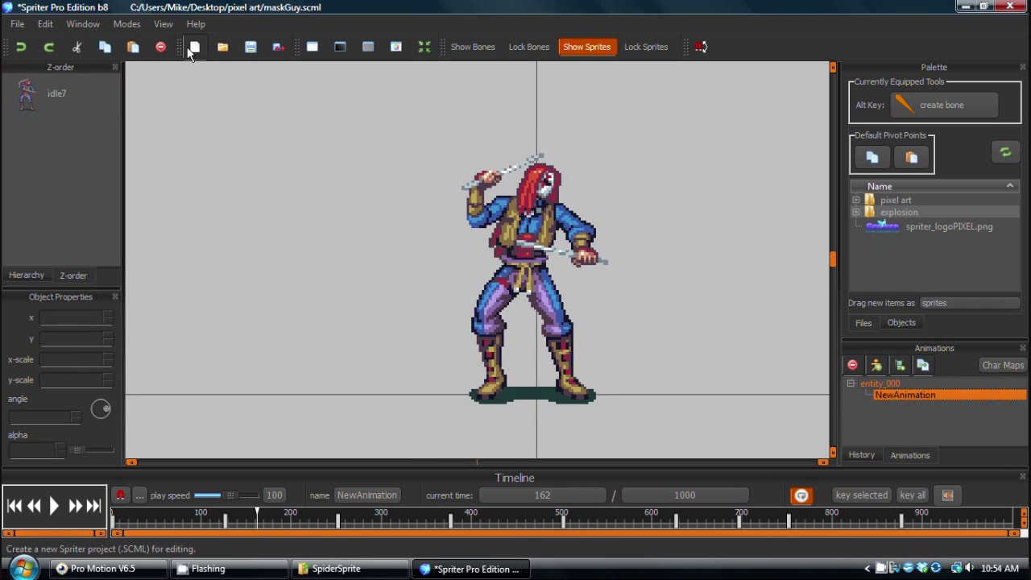
{"action": "left_click", "coordinate": [129, 24]}
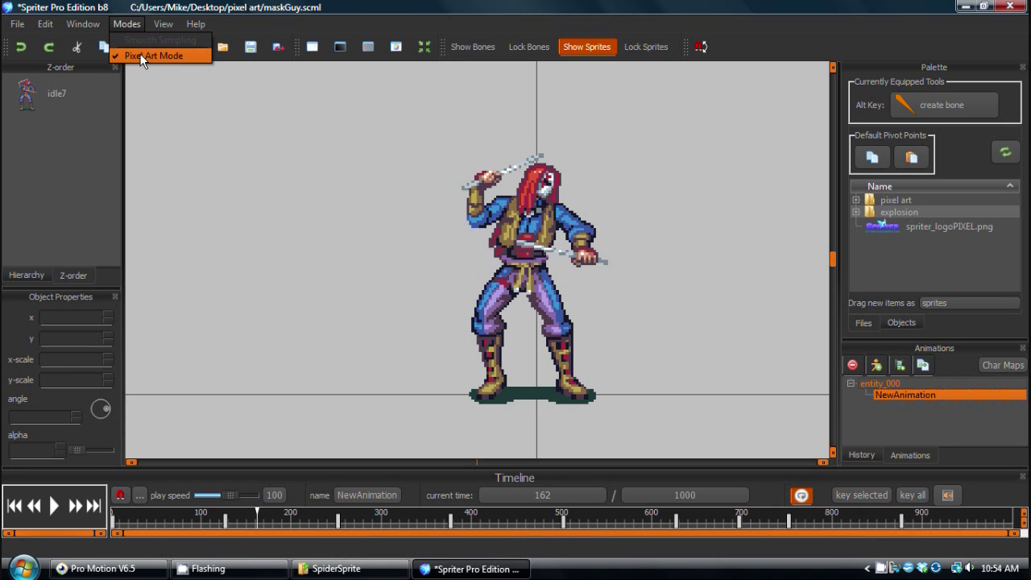
{"action": "left_click", "coordinate": [148, 57]}
- Drag the idle7 sprite into place at x 2, y 0
{"action": "scroll", "coordinate": [497, 316], "scroll_direction": "up", "scroll_amount": 3}
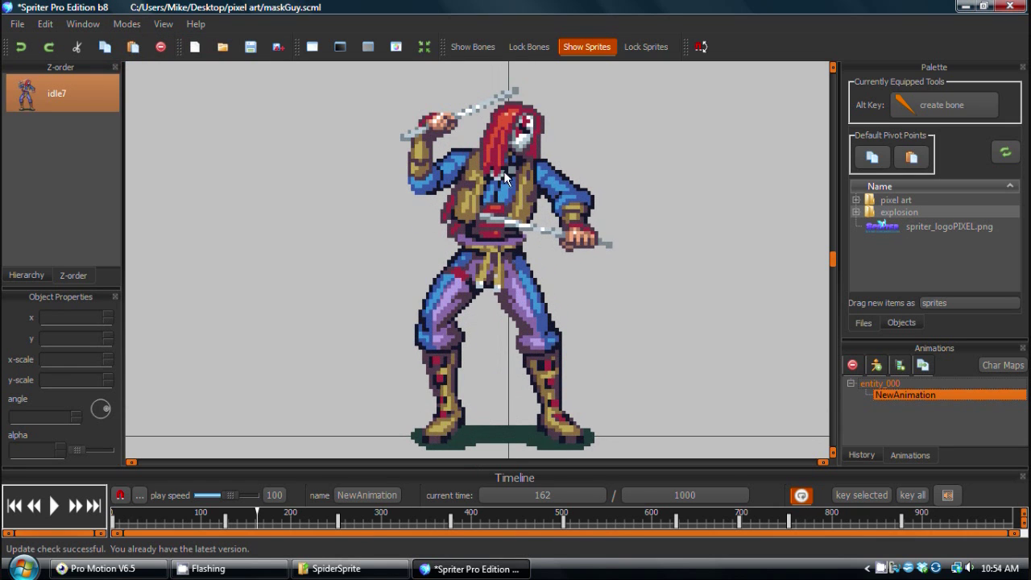
{"action": "scroll", "coordinate": [536, 242], "scroll_direction": "up", "scroll_amount": 1}
{"action": "scroll", "coordinate": [429, 256], "scroll_direction": "up", "scroll_amount": 1}
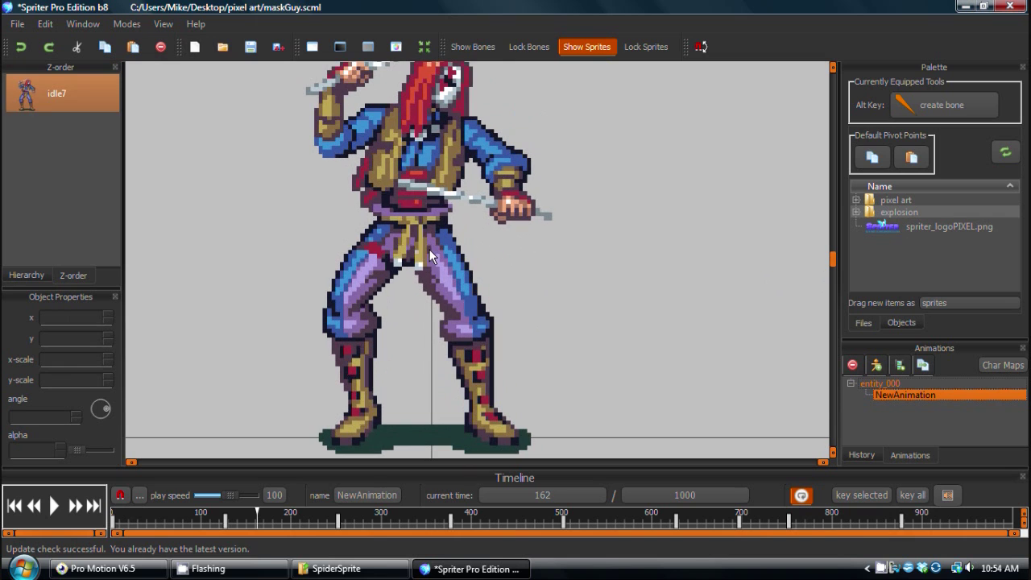
{"action": "mouse_move", "coordinate": [403, 208]}
{"action": "left_mouse_down"}
{"action": "mouse_move", "coordinate": [434, 199]}
{"action": "mouse_move", "coordinate": [413, 208]}
{"action": "left_mouse_up"}
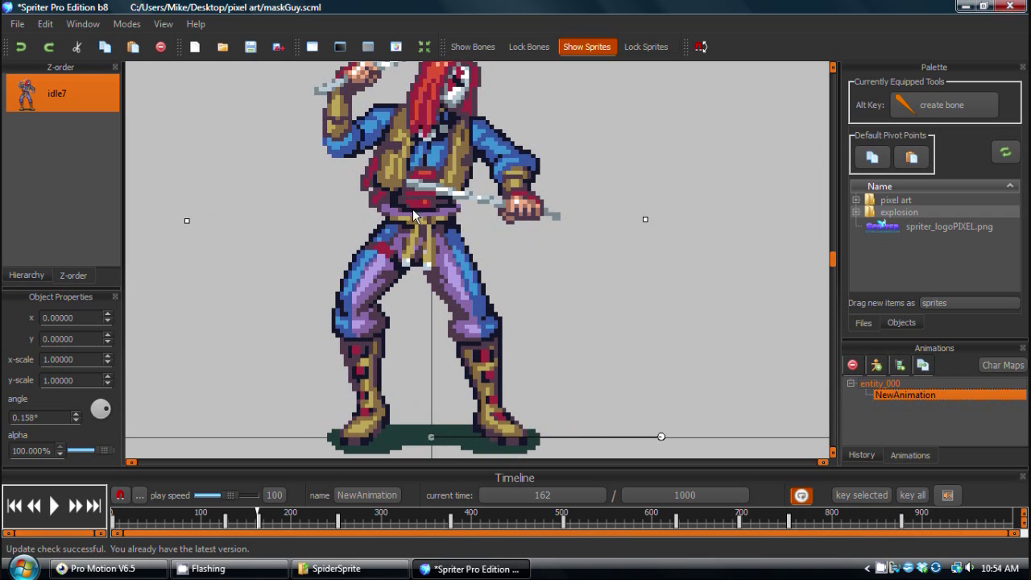
{"action": "scroll", "coordinate": [536, 232], "scroll_direction": "down", "scroll_amount": 1}
{"action": "scroll", "coordinate": [511, 268], "scroll_direction": "up", "scroll_amount": 2}
{"action": "left_click_drag", "start_coordinate": [428, 211], "coordinate": [439, 231]}
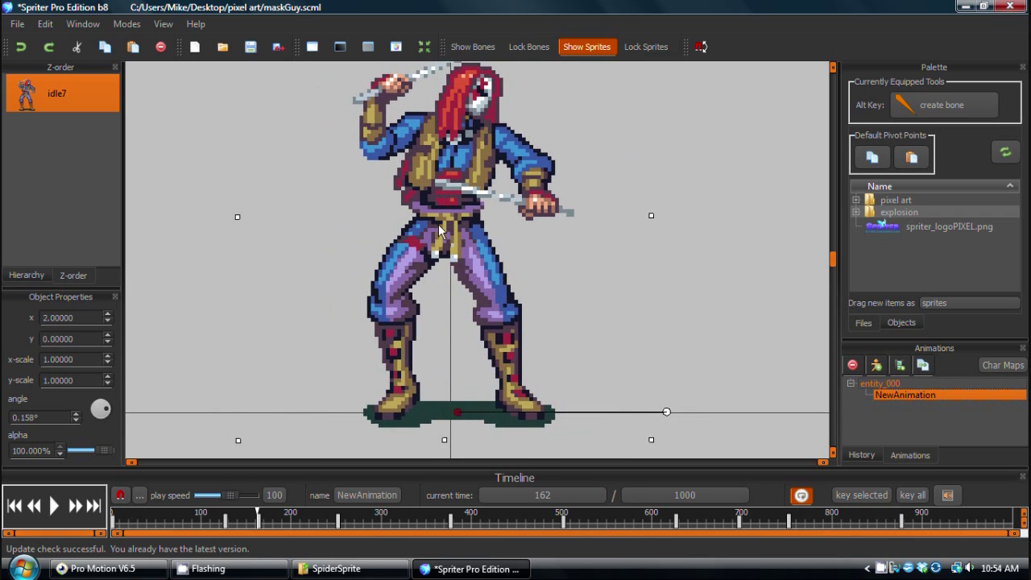
{"action": "scroll", "coordinate": [506, 208], "scroll_direction": "down", "scroll_amount": 1}
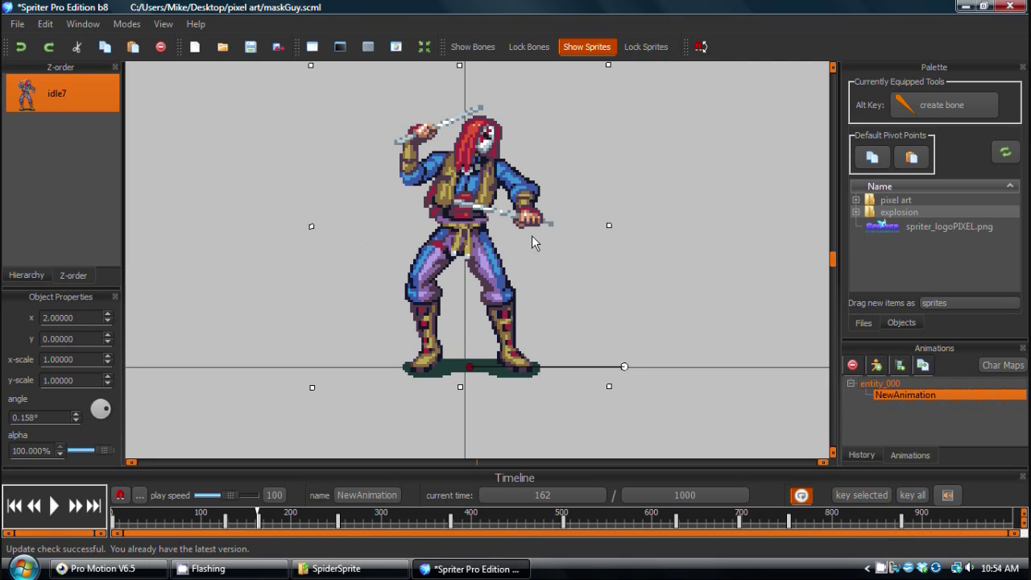
{"action": "left_click", "coordinate": [867, 201]}
- Place spriter_logoPIXEL.png on the canvas and move it right and down beside the fighter
{"action": "left_click", "coordinate": [892, 229]}
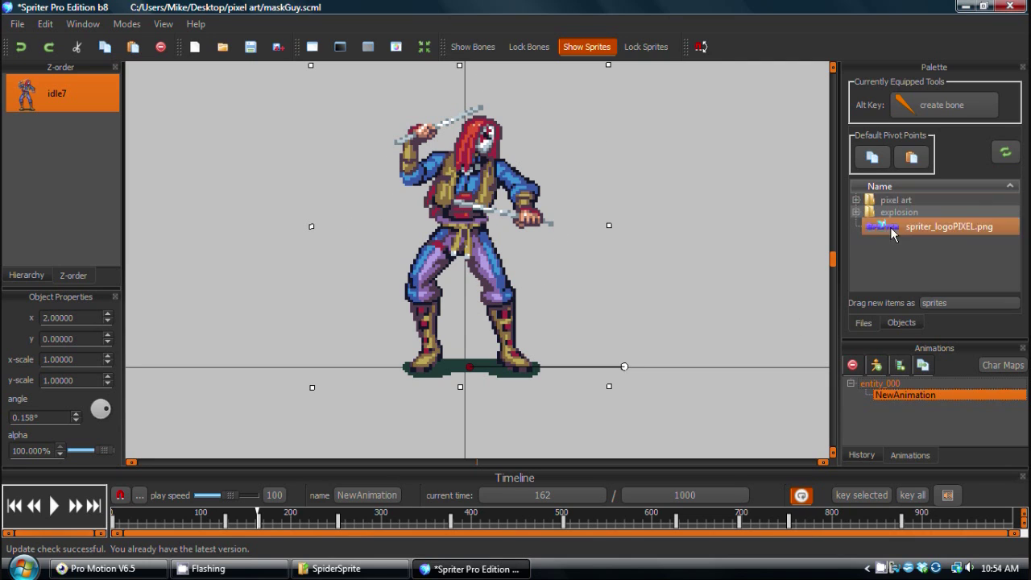
{"action": "left_click_drag", "start_coordinate": [892, 229], "coordinate": [528, 282]}
{"action": "scroll", "coordinate": [548, 318], "scroll_direction": "down", "scroll_amount": 2}
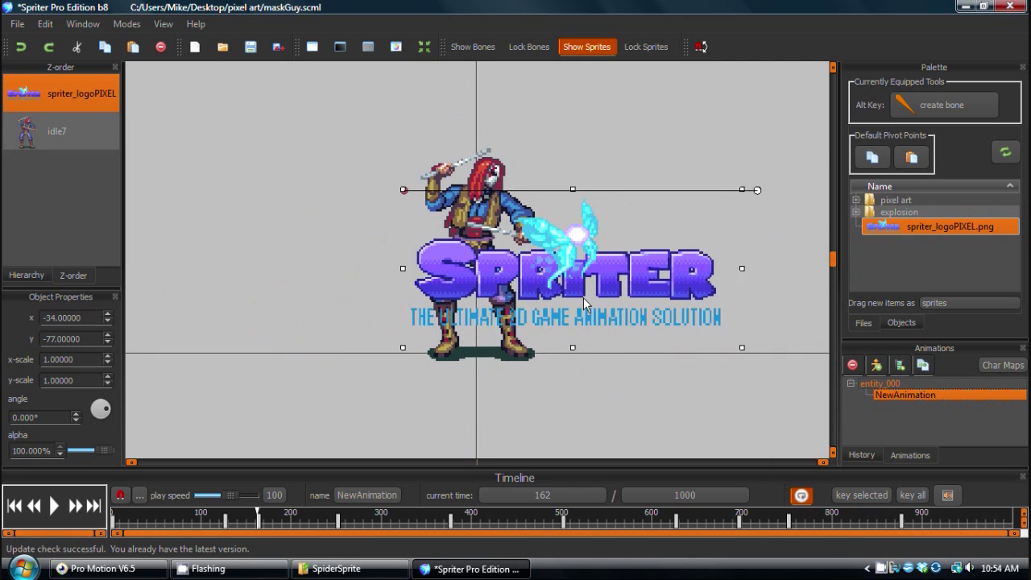
{"action": "left_click_drag", "start_coordinate": [451, 300], "coordinate": [644, 357]}
- At time 239, key the logo raised to x 50, y -121, then scrub back to 223
{"action": "left_click_drag", "start_coordinate": [295, 519], "coordinate": [325, 515]}
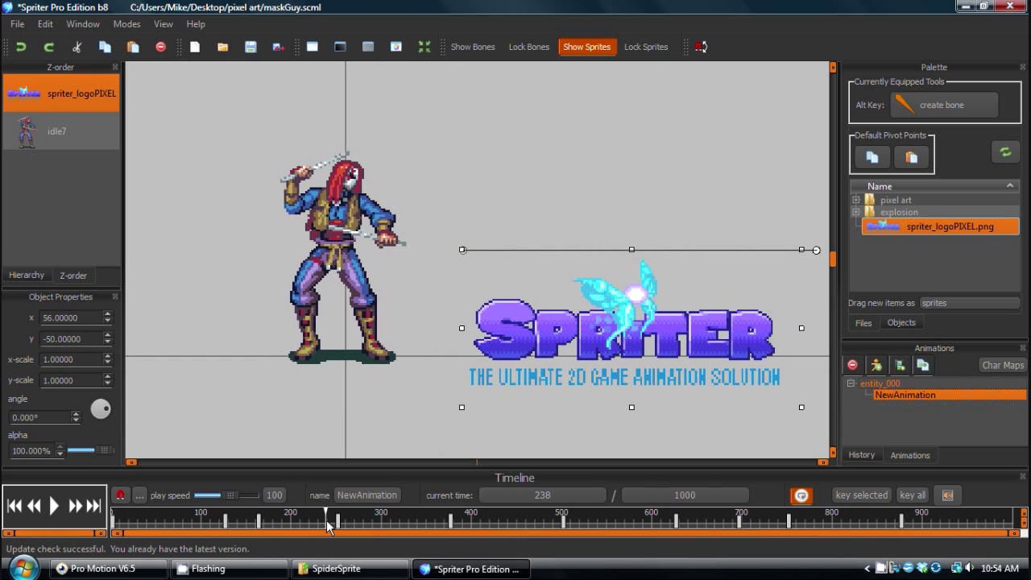
{"action": "left_click_drag", "start_coordinate": [523, 345], "coordinate": [514, 195]}
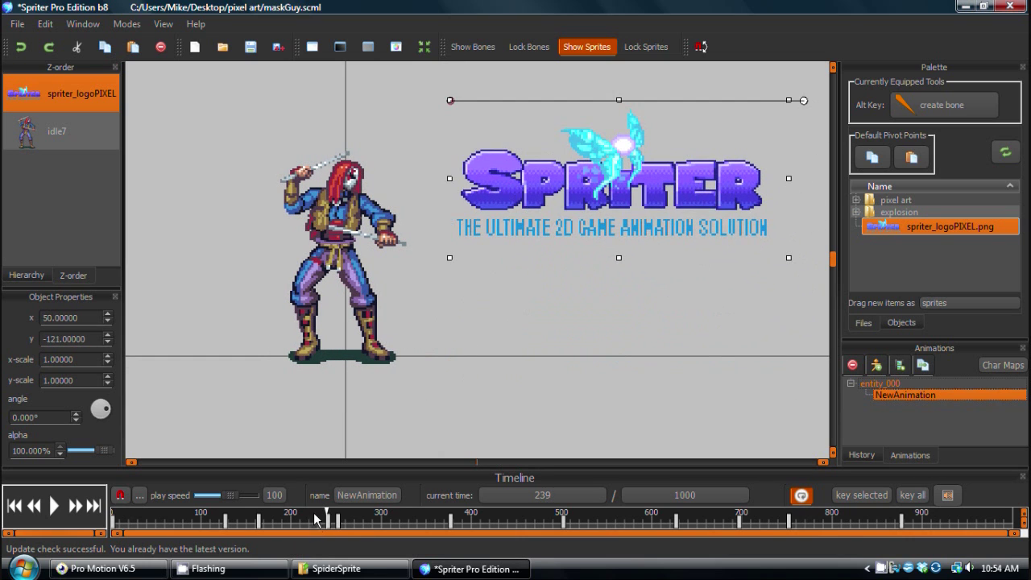
{"action": "mouse_move", "coordinate": [316, 519]}
{"action": "left_mouse_down"}
{"action": "mouse_move", "coordinate": [258, 518]}
{"action": "mouse_move", "coordinate": [330, 522]}
{"action": "mouse_move", "coordinate": [263, 521]}
{"action": "mouse_move", "coordinate": [296, 520]}
{"action": "left_mouse_up"}
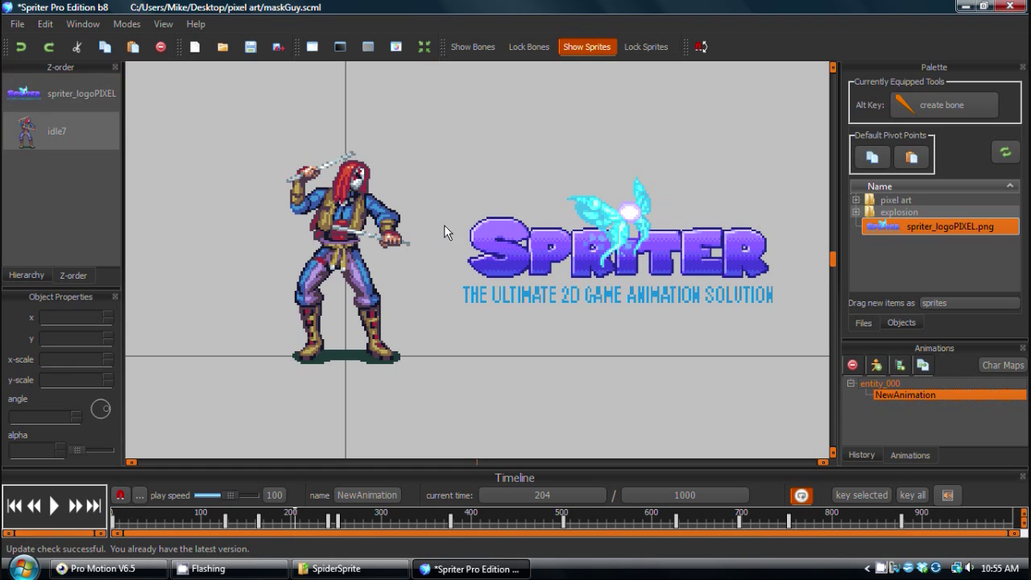
{"action": "left_click", "coordinate": [314, 523]}
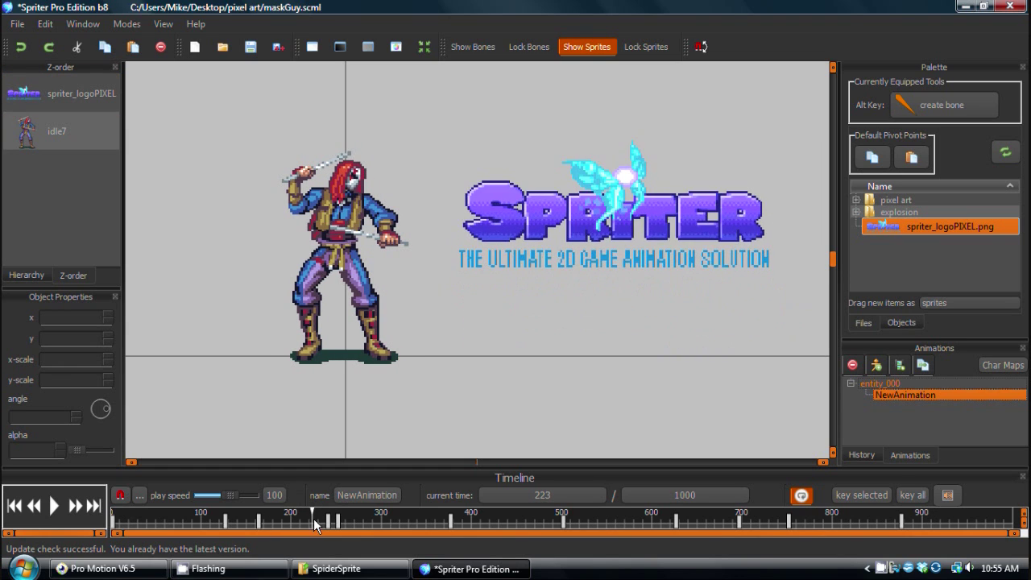
- At time 198, move the logo up-left to x 45, y -103, then deselect it
{"action": "left_click_drag", "start_coordinate": [314, 522], "coordinate": [290, 522]}
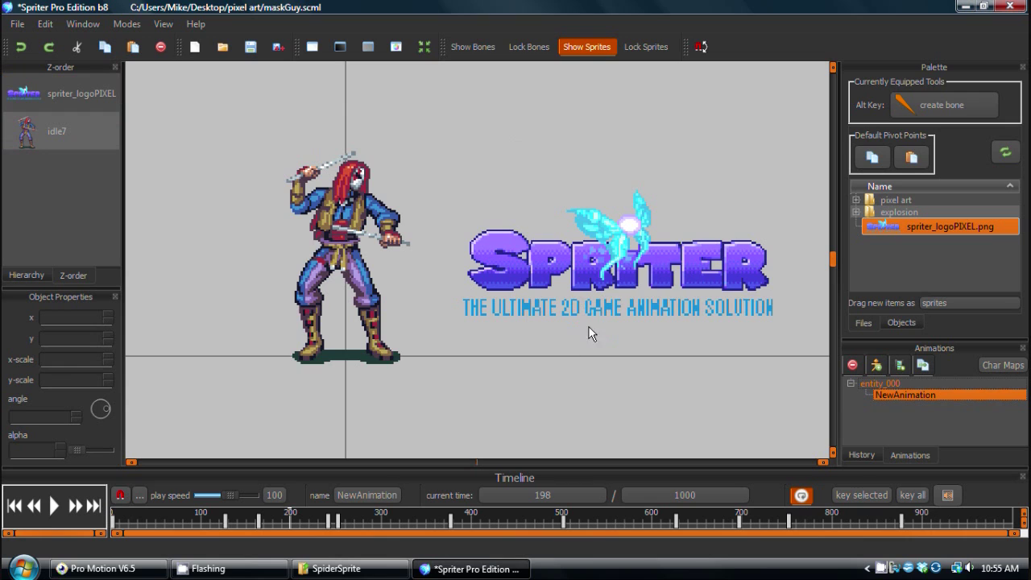
{"action": "left_click_drag", "start_coordinate": [589, 333], "coordinate": [573, 325]}
{"action": "left_click_drag", "start_coordinate": [578, 261], "coordinate": [555, 216]}
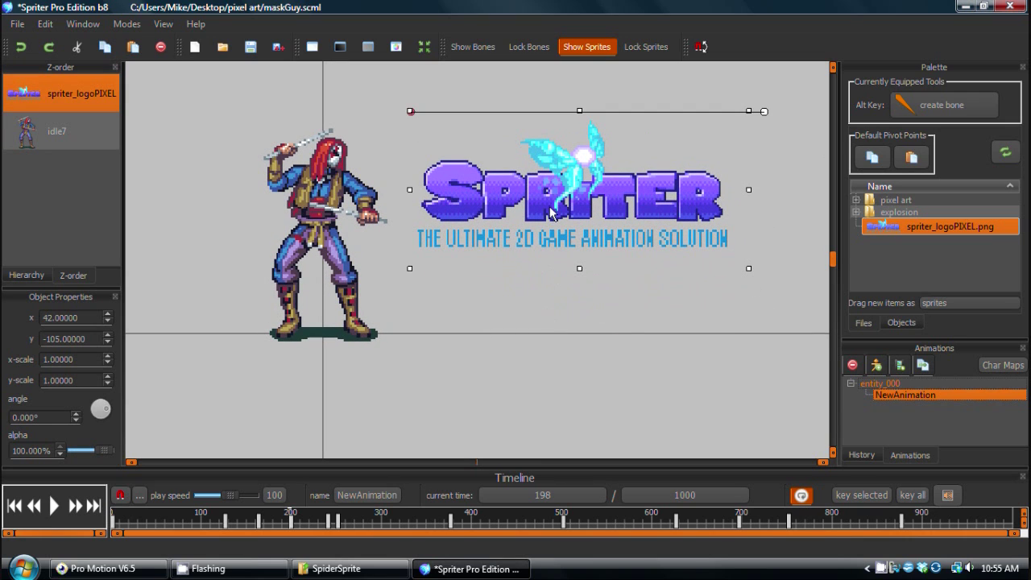
{"action": "left_click_drag", "start_coordinate": [558, 216], "coordinate": [564, 220]}
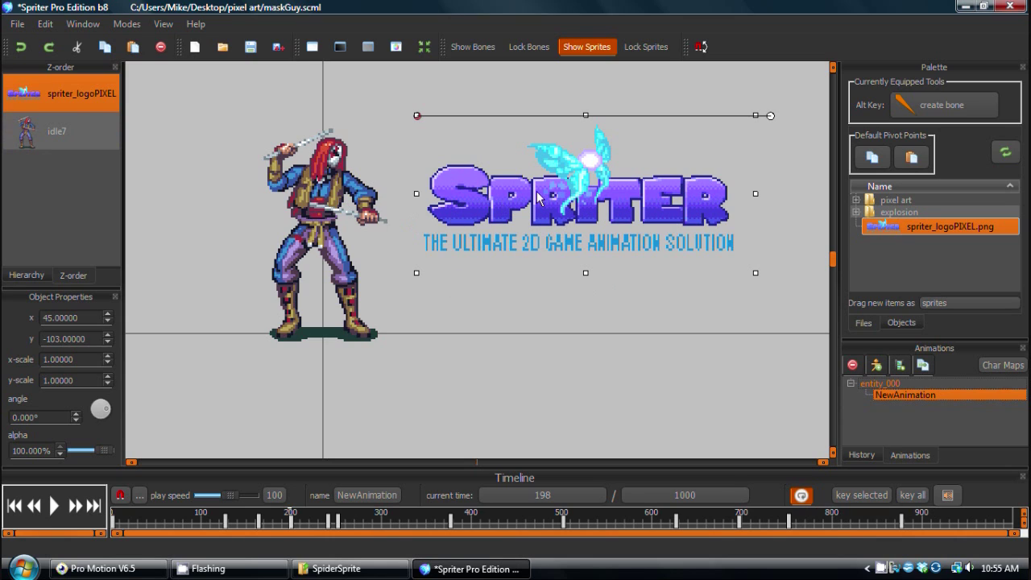
{"action": "left_click", "coordinate": [526, 339]}
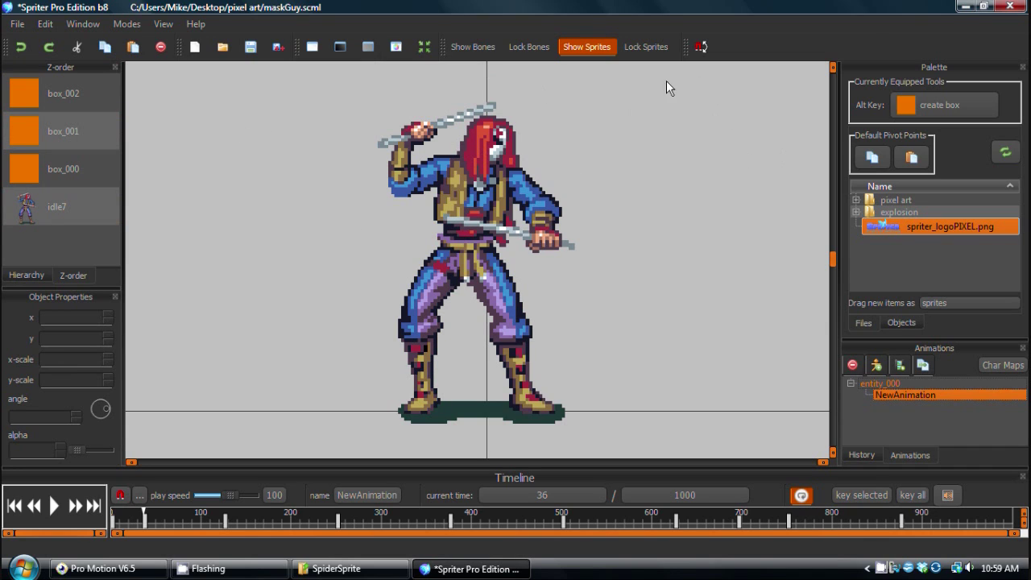
- Turn on Show Bones so box_000 to box_002 outline the head, torso and legs
{"action": "left_click", "coordinate": [469, 46]}
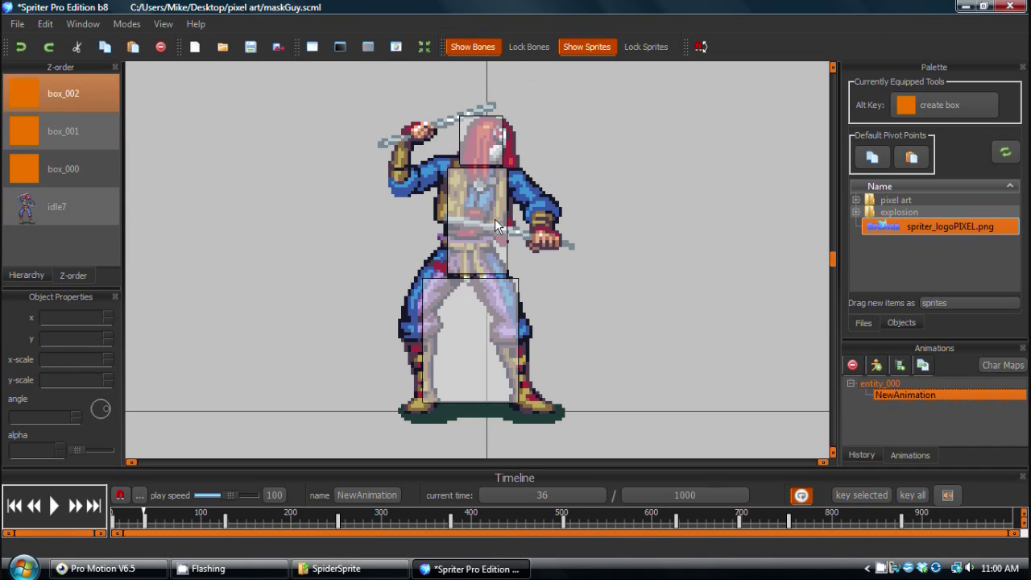
- Select all three collision boxes and use Edit > Paste To All Keys
{"action": "left_click", "coordinate": [465, 335]}
{"action": "left_click", "coordinate": [478, 134]}
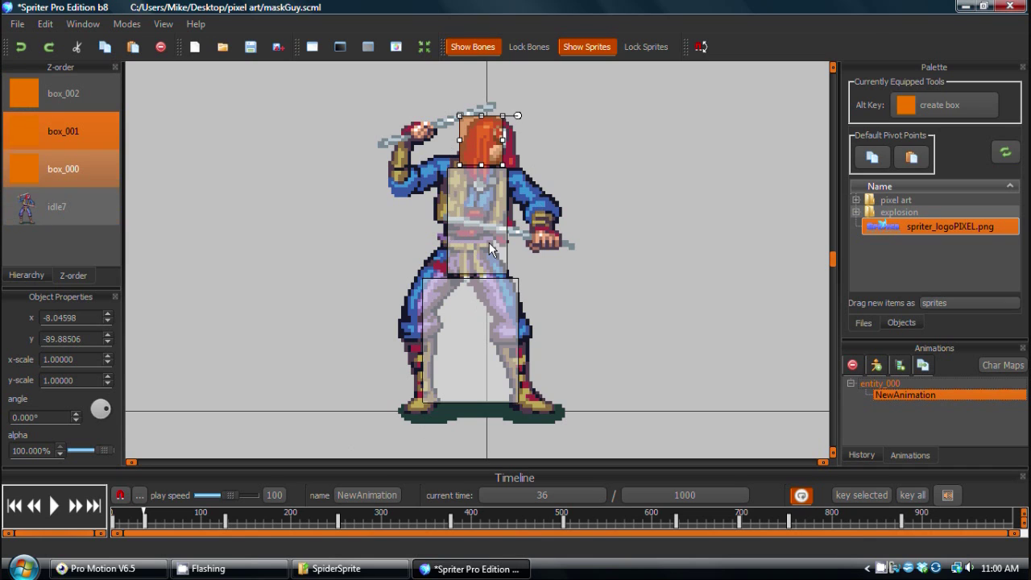
{"action": "left_click", "coordinate": [271, 212]}
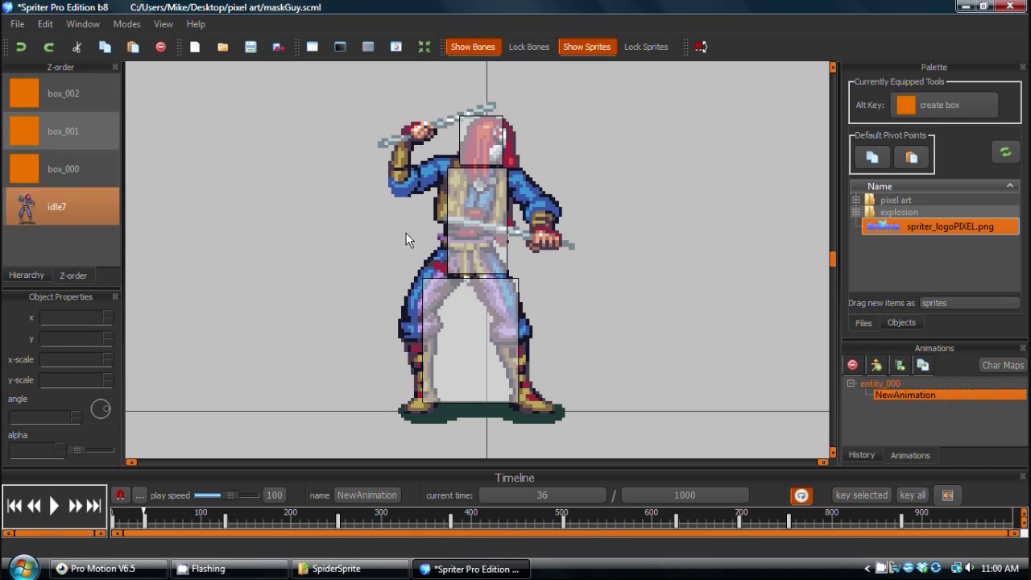
{"action": "left_click", "coordinate": [476, 165]}
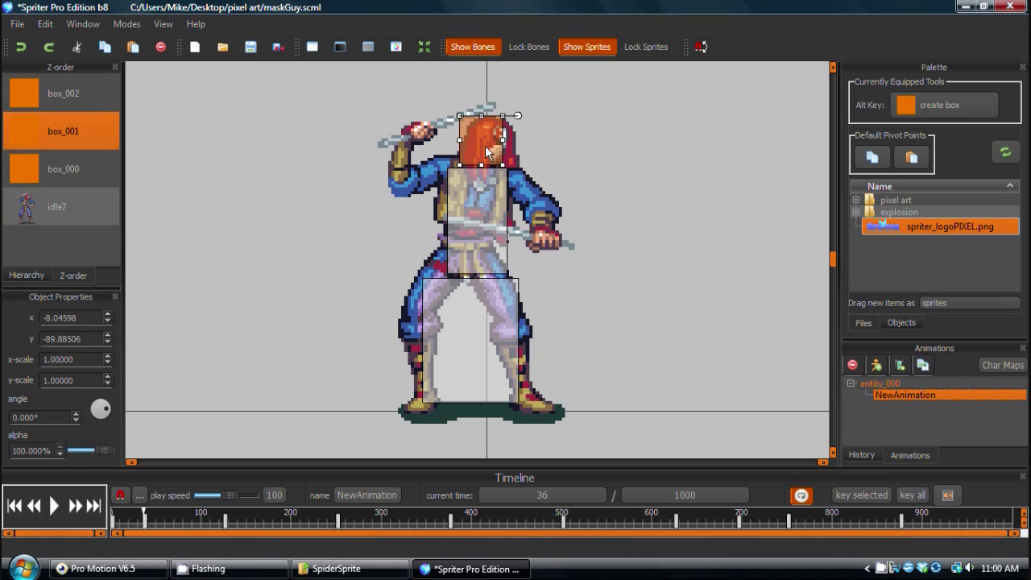
{"action": "left_click", "coordinate": [477, 239], "text": "ctrl"}
{"action": "left_click", "coordinate": [468, 319], "text": "ctrl"}
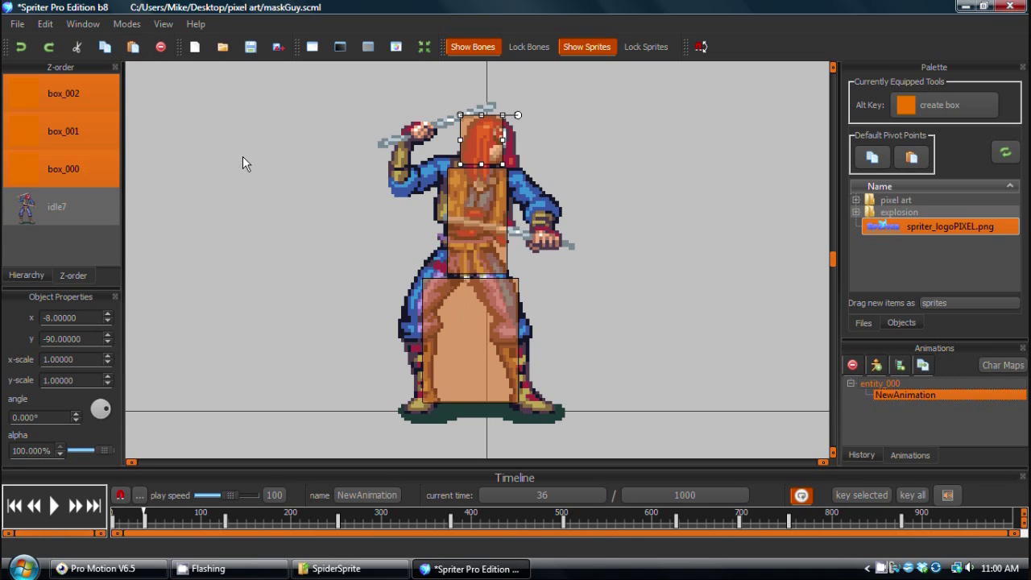
{"action": "left_click", "coordinate": [46, 24]}
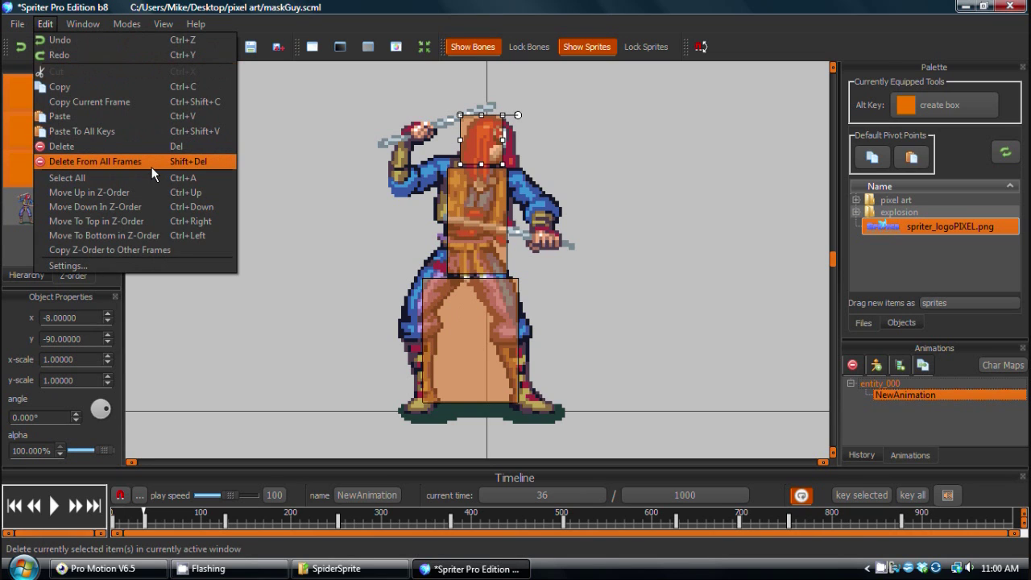
{"action": "left_click", "coordinate": [123, 129]}
- Shift the three boxes to fit the pose at later frames and scrub to check their motion
{"action": "left_click_drag", "start_coordinate": [156, 516], "coordinate": [450, 551]}
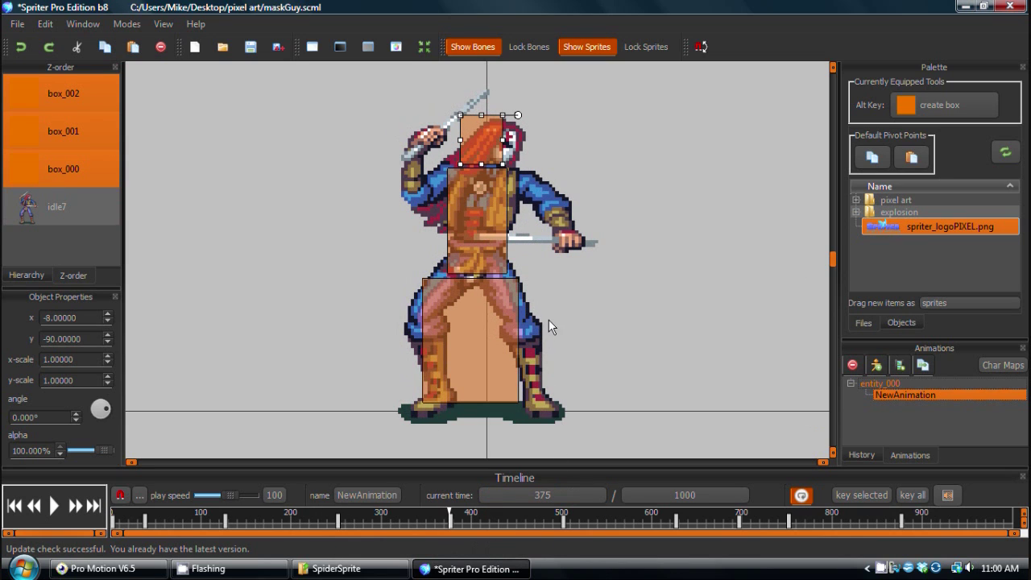
{"action": "left_click_drag", "start_coordinate": [487, 129], "coordinate": [500, 136]}
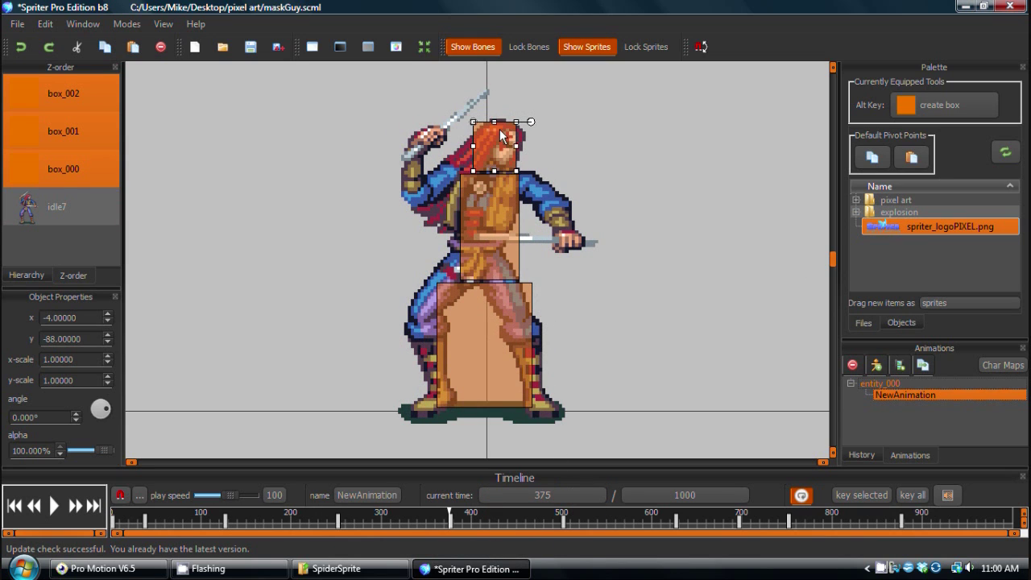
{"action": "left_click", "coordinate": [704, 236]}
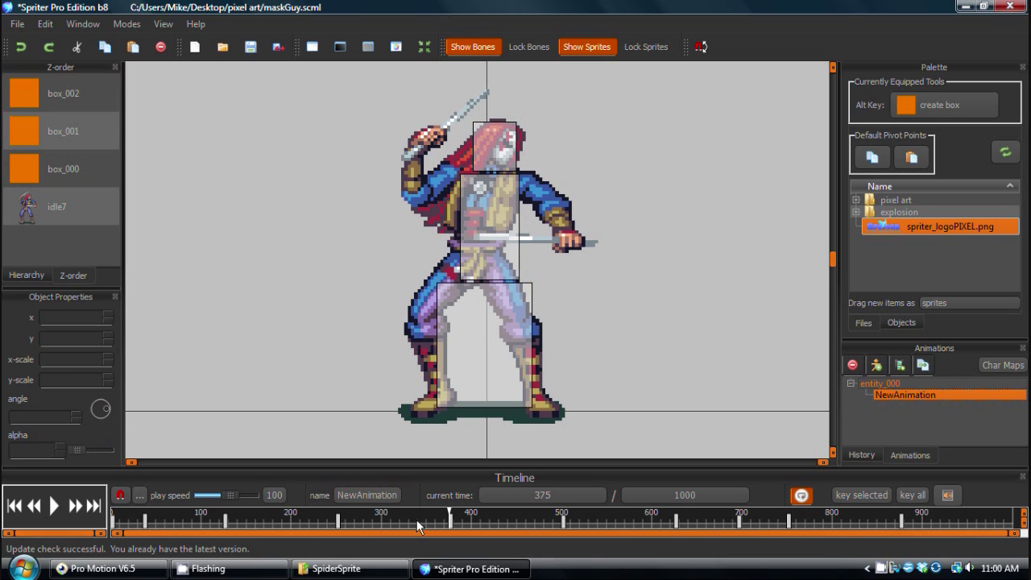
{"action": "left_click_drag", "start_coordinate": [417, 519], "coordinate": [390, 535]}
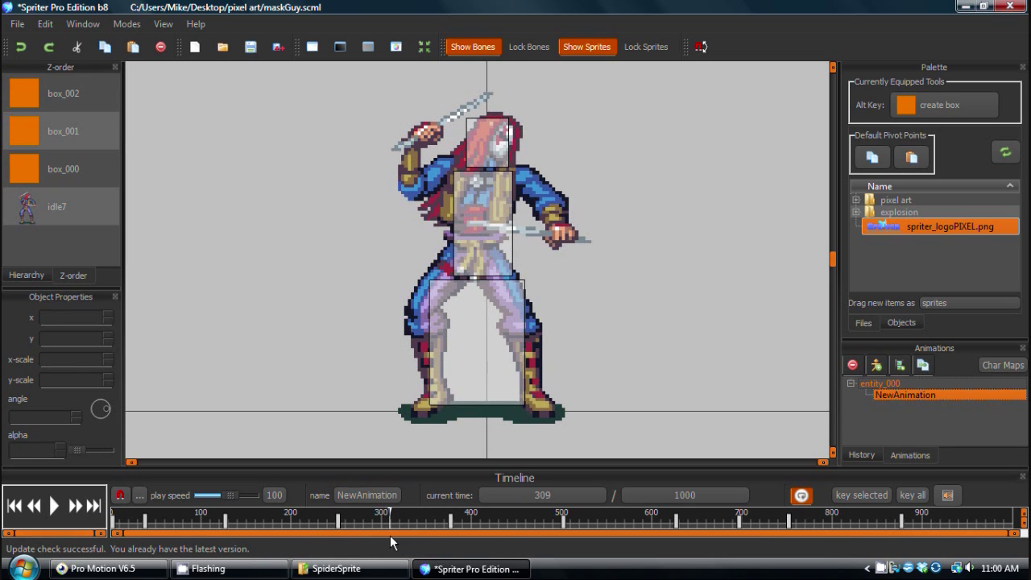
{"action": "left_click", "coordinate": [519, 144]}
{"action": "left_click", "coordinate": [487, 133]}
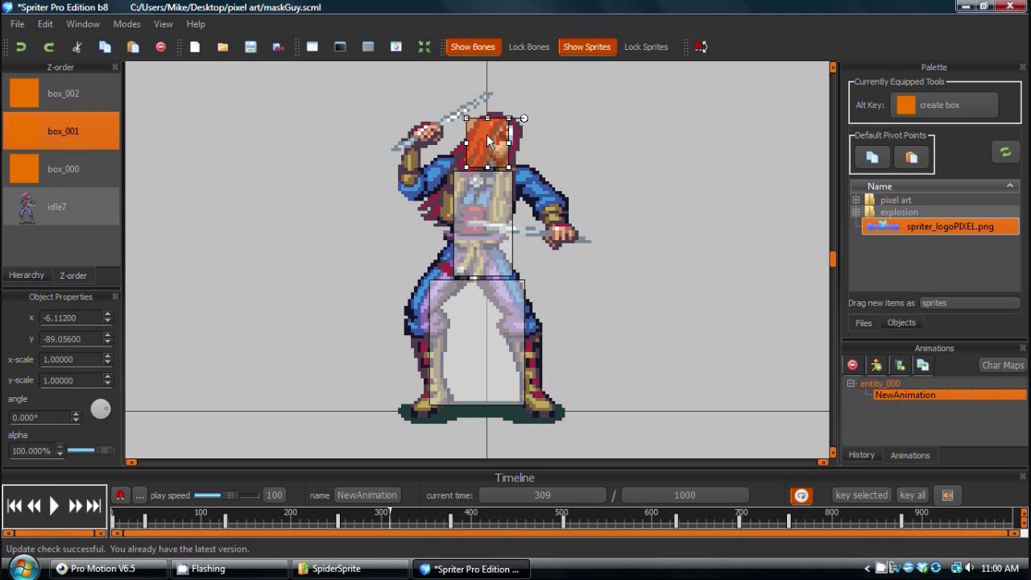
{"action": "left_click", "coordinate": [481, 203]}
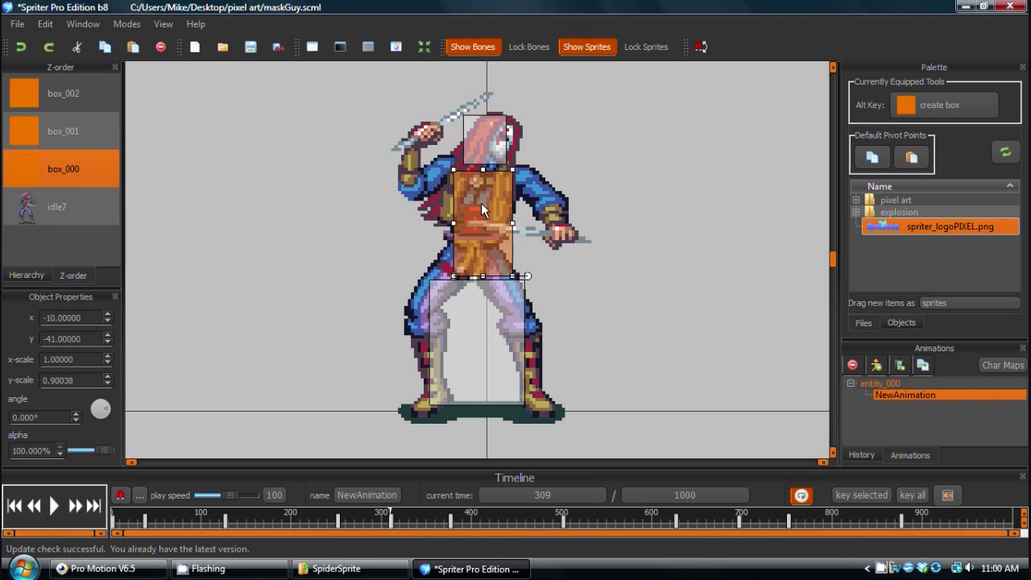
{"action": "left_click", "coordinate": [473, 308]}
{"action": "left_click_drag", "start_coordinate": [282, 517], "coordinate": [127, 509]}
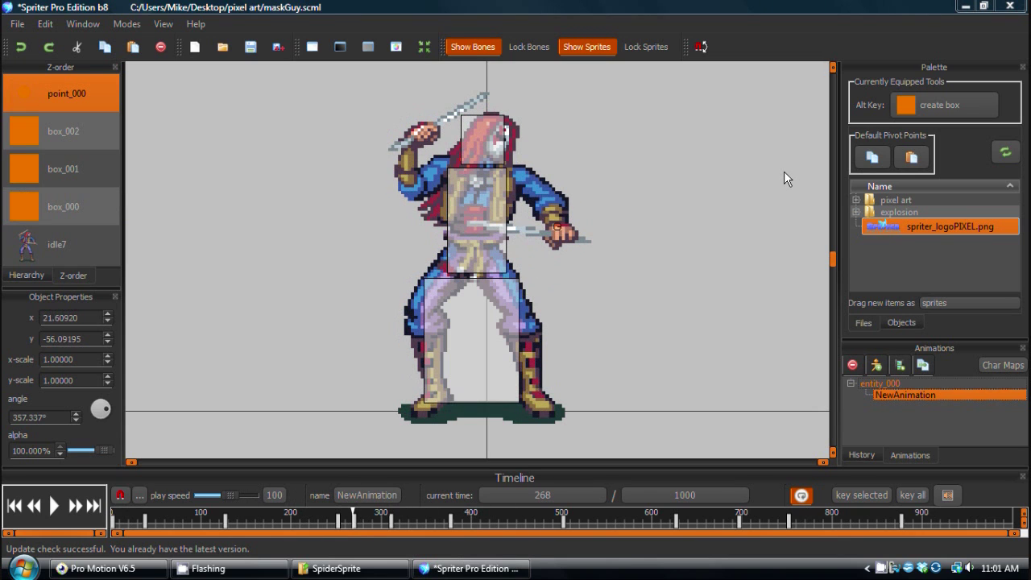
- Set the Alt Key tool to create point and place point_000 past the fist at x 31, y -56
{"action": "left_click", "coordinate": [936, 105]}
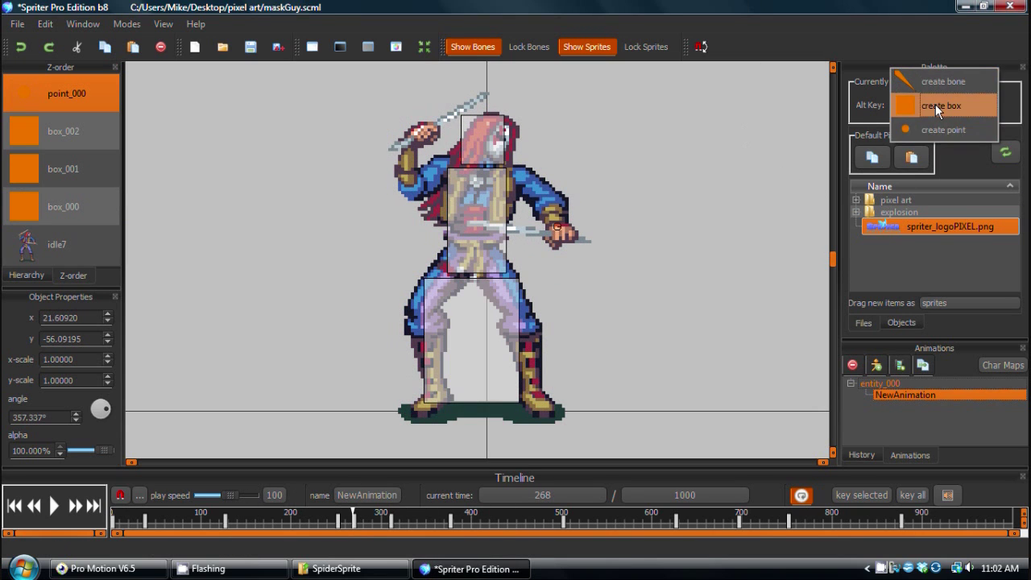
{"action": "left_click", "coordinate": [937, 129]}
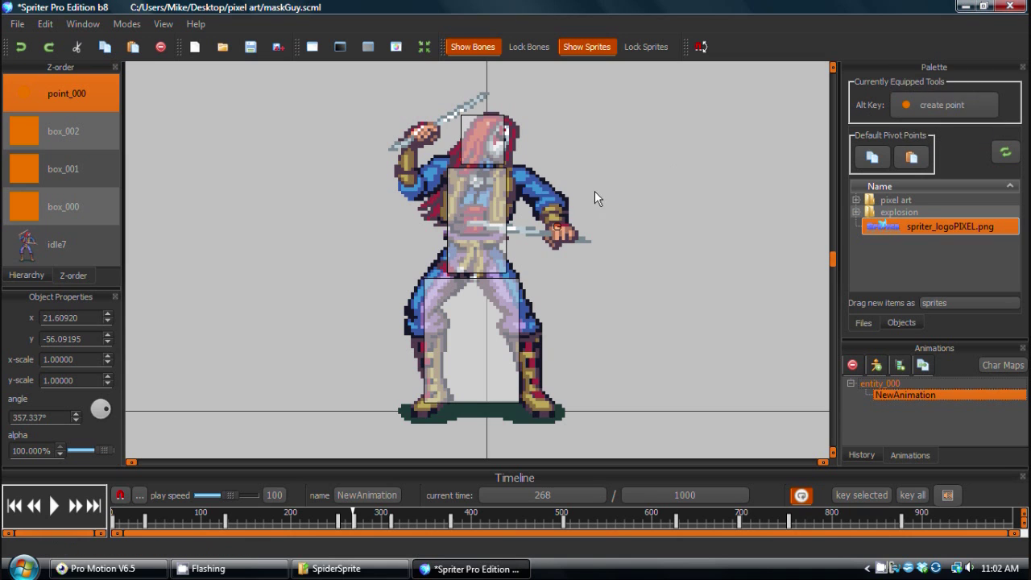
{"action": "scroll", "coordinate": [628, 221], "scroll_direction": "up", "scroll_amount": 5}
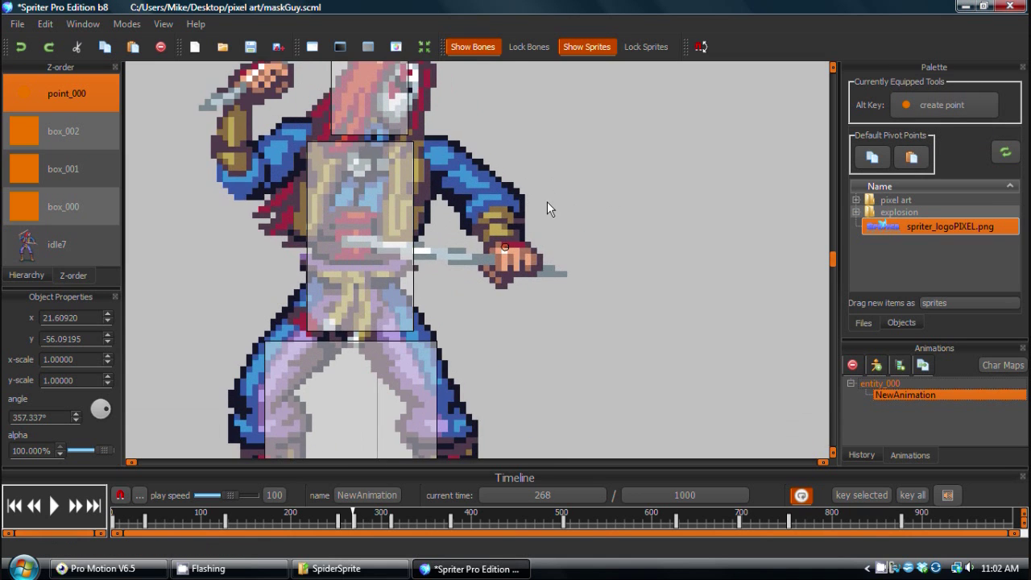
{"action": "scroll", "coordinate": [539, 277], "scroll_direction": "up", "scroll_amount": 4}
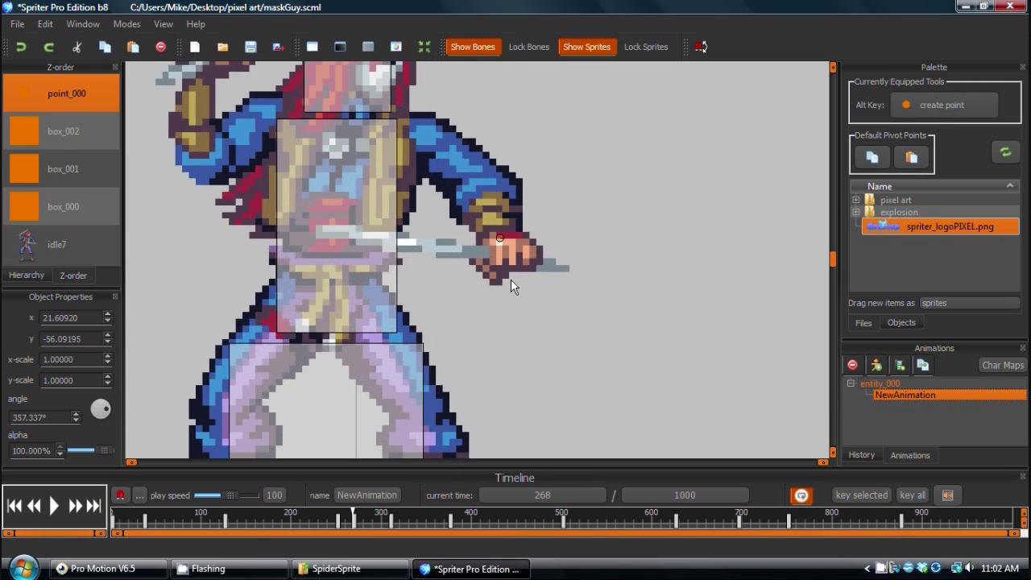
{"action": "scroll", "coordinate": [506, 241], "scroll_direction": "up", "scroll_amount": 1}
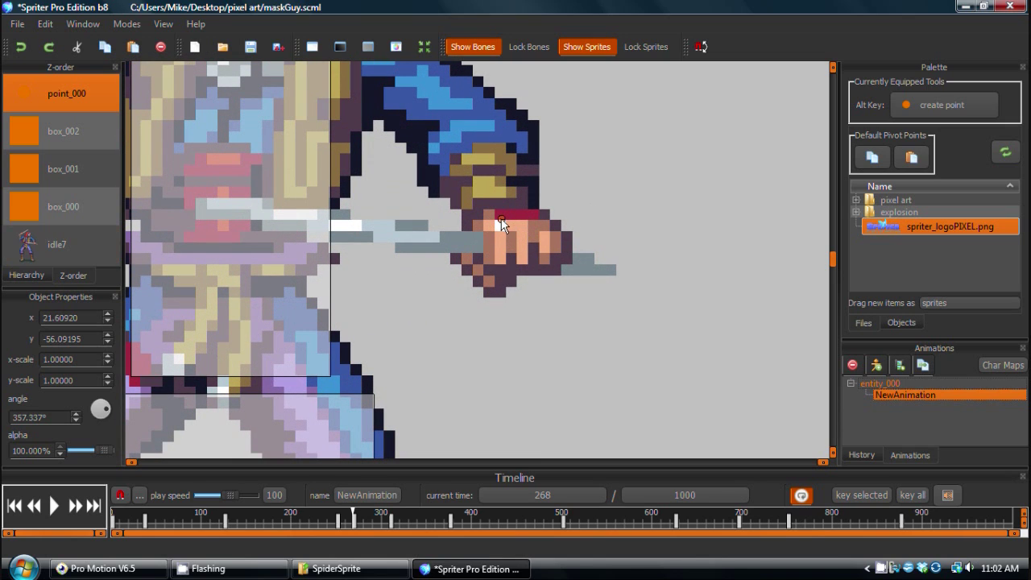
{"action": "left_click_drag", "start_coordinate": [499, 220], "coordinate": [573, 230]}
{"action": "left_click_drag", "start_coordinate": [575, 234], "coordinate": [609, 225]}
- Turn point_000's angle knob to 23.499°
{"action": "mouse_move", "coordinate": [110, 409]}
{"action": "left_mouse_down"}
{"action": "mouse_move", "coordinate": [96, 439]}
{"action": "mouse_move", "coordinate": [82, 440]}
{"action": "mouse_move", "coordinate": [115, 401]}
{"action": "mouse_move", "coordinate": [105, 412]}
{"action": "mouse_move", "coordinate": [117, 414]}
{"action": "mouse_move", "coordinate": [100, 394]}
{"action": "left_mouse_up"}
{"action": "mouse_move", "coordinate": [105, 414]}
{"action": "left_mouse_down"}
{"action": "mouse_move", "coordinate": [103, 400]}
{"action": "mouse_move", "coordinate": [110, 409]}
{"action": "mouse_move", "coordinate": [93, 426]}
{"action": "mouse_move", "coordinate": [118, 407]}
{"action": "left_mouse_up"}
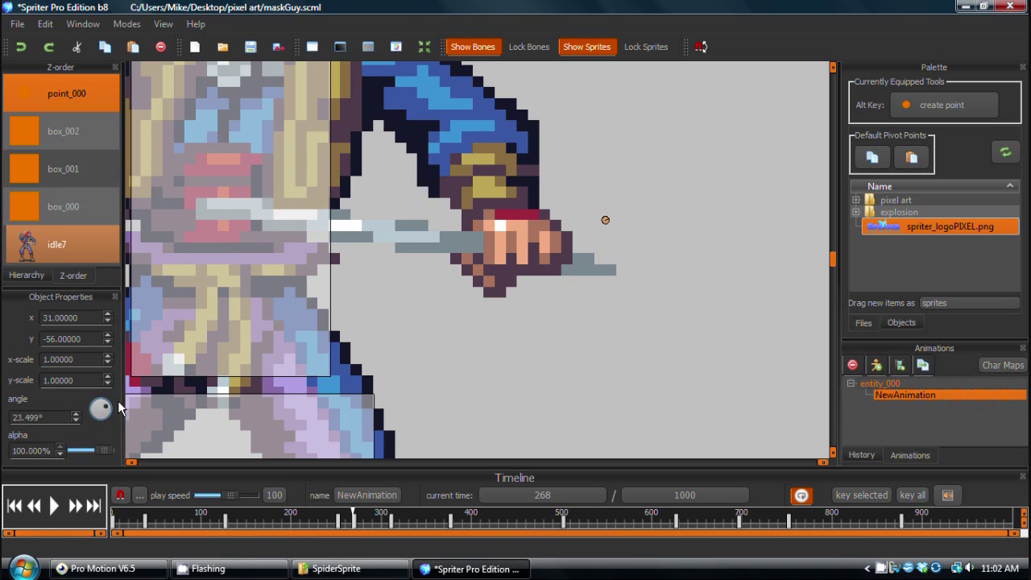
{"action": "scroll", "coordinate": [497, 340], "scroll_direction": "down", "scroll_amount": 5}
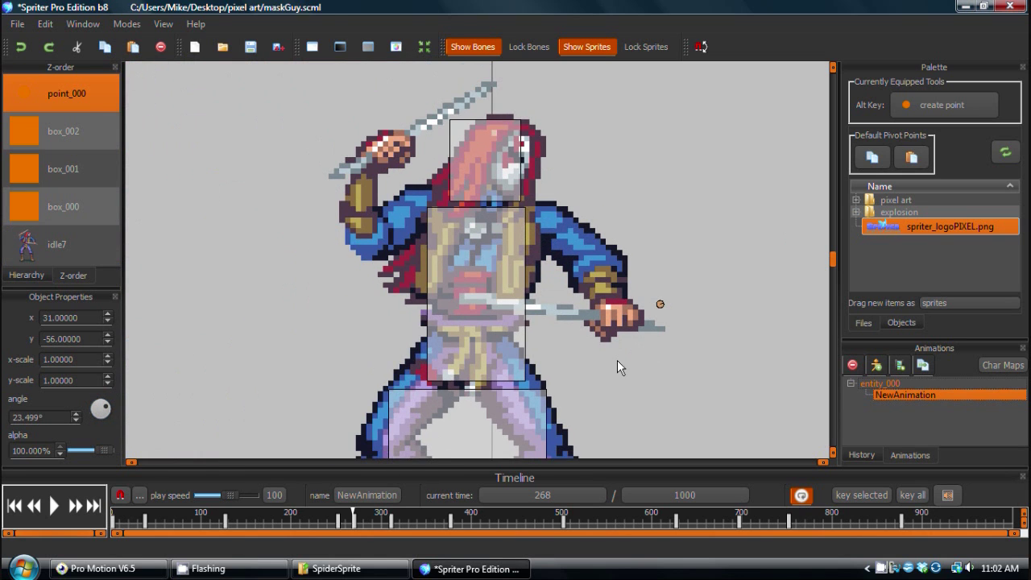
{"action": "scroll", "coordinate": [617, 360], "scroll_direction": "down", "scroll_amount": 3}
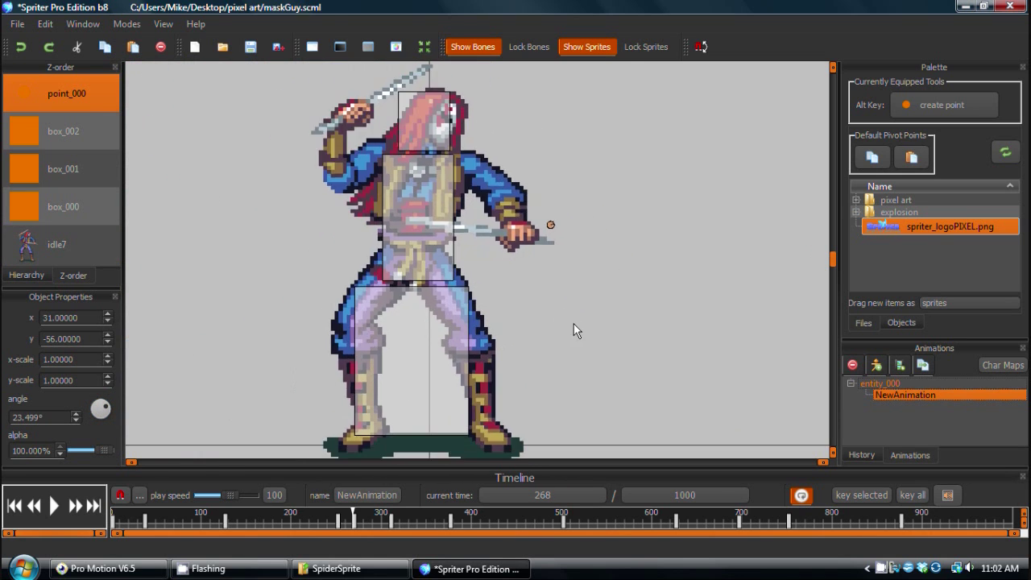